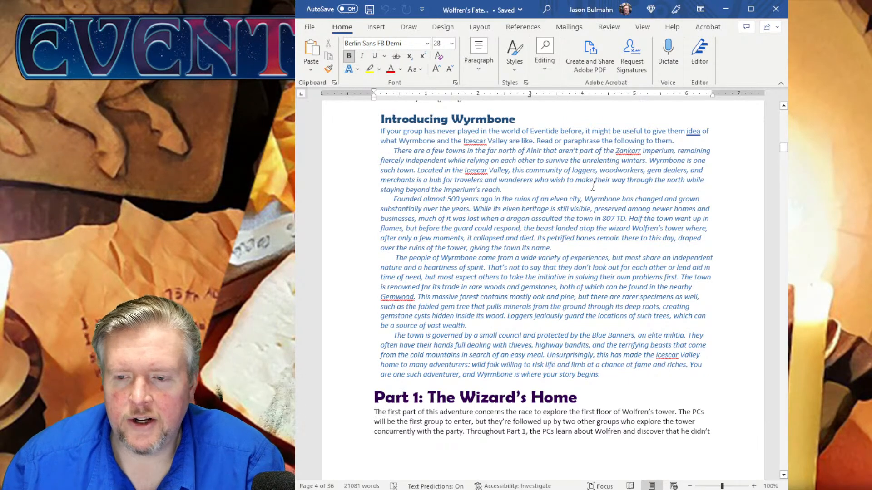
Inspect which paragraph style is applied to the last read-aloud paragraph on page 5 in the Styles list.
{"action": "scroll", "coordinate": [593, 186], "scroll_direction": "down", "scroll_amount": 12}
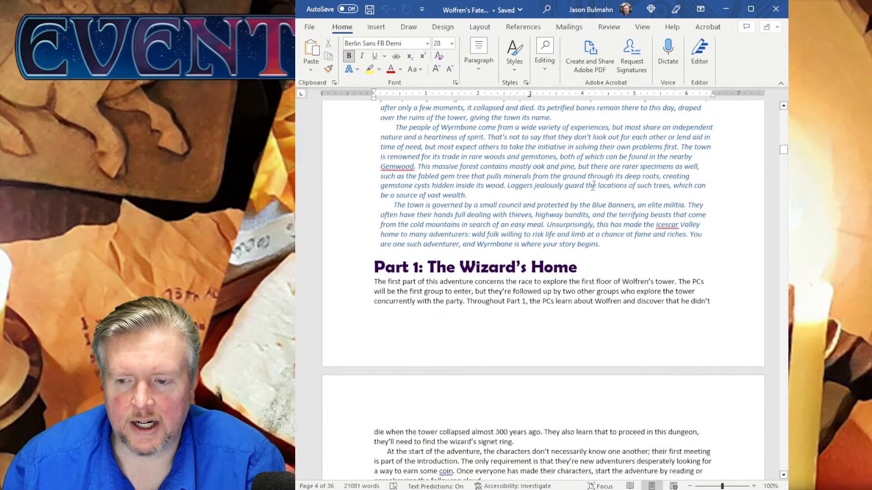
{"action": "scroll", "coordinate": [593, 186], "scroll_direction": "down", "scroll_amount": 10}
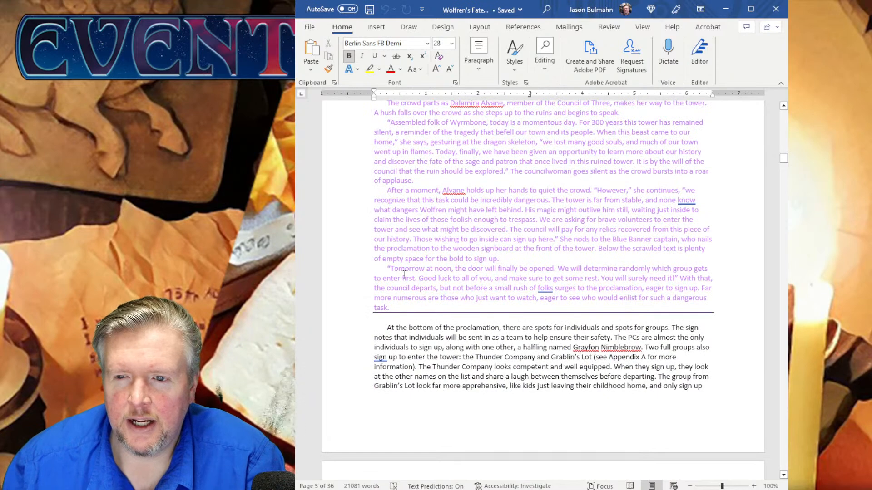
{"action": "left_click", "coordinate": [405, 274]}
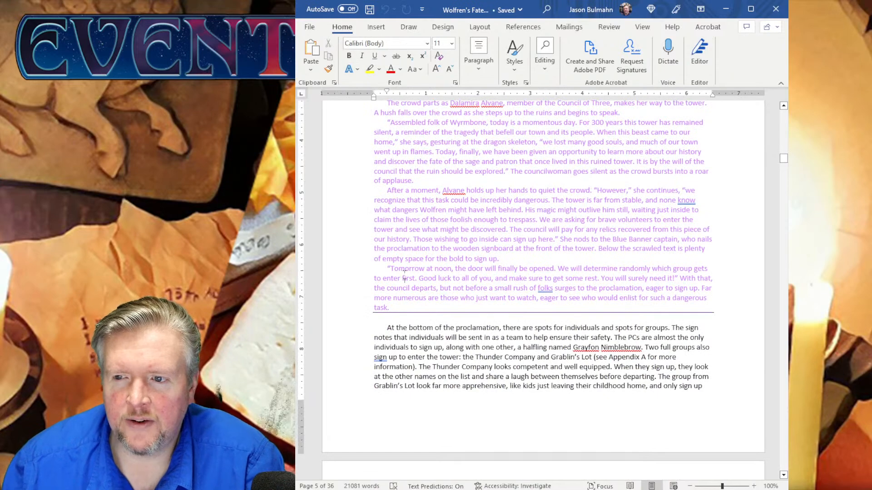
{"action": "left_click", "coordinate": [526, 83]}
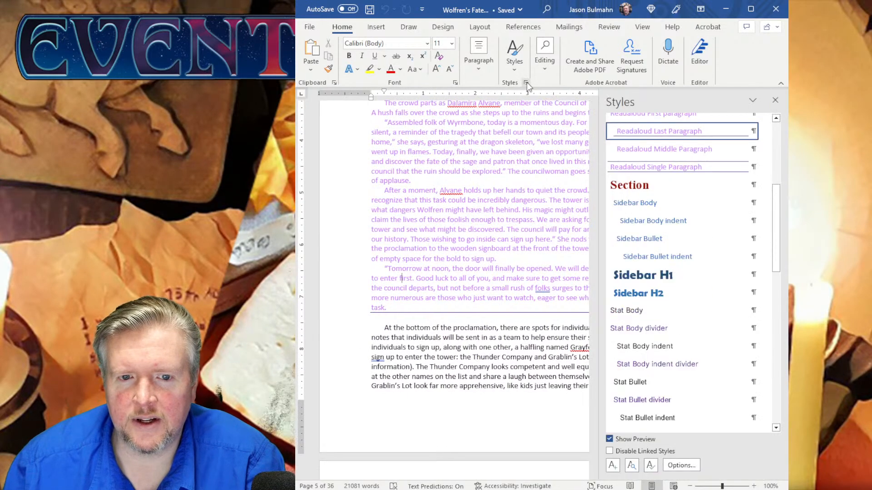
{"action": "scroll", "coordinate": [647, 236], "scroll_direction": "up", "scroll_amount": 1}
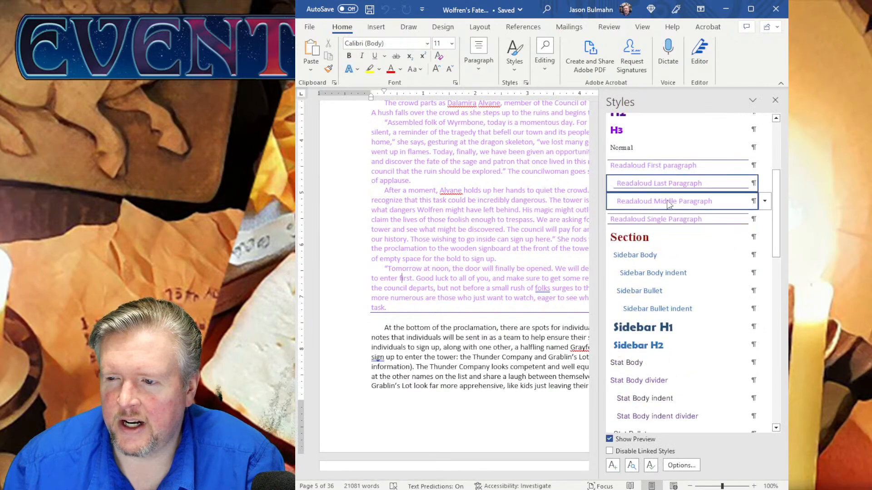
{"action": "scroll", "coordinate": [677, 183], "scroll_direction": "up", "scroll_amount": 1}
Check the paragraph styles of the text below the read-aloud, the Part 1 introduction and the "Part 1: The Wizard's Home" heading.
{"action": "left_click", "coordinate": [454, 357]}
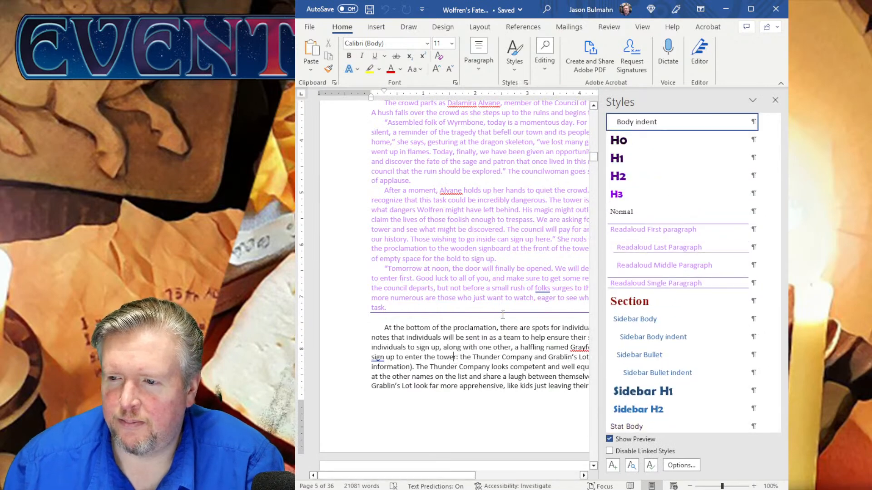
{"action": "scroll", "coordinate": [415, 413], "scroll_direction": "up", "scroll_amount": 10}
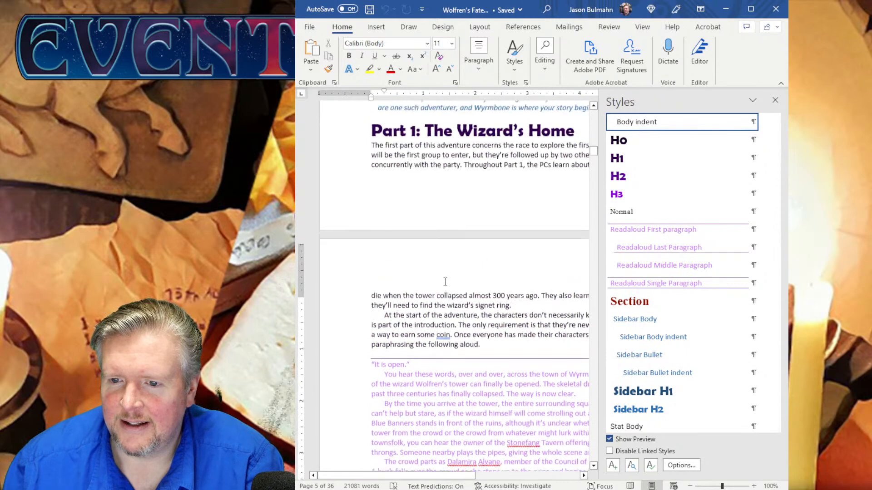
{"action": "left_click", "coordinate": [381, 144]}
{"action": "left_click", "coordinate": [433, 163]}
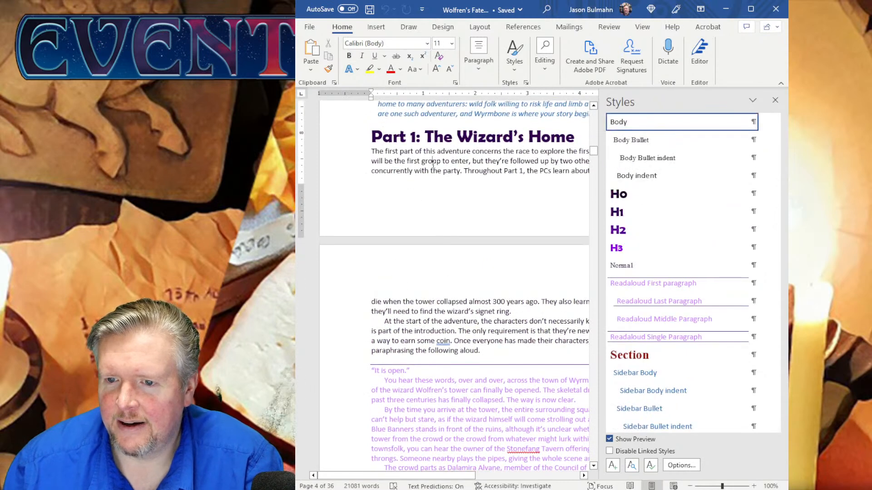
{"action": "left_click", "coordinate": [444, 139]}
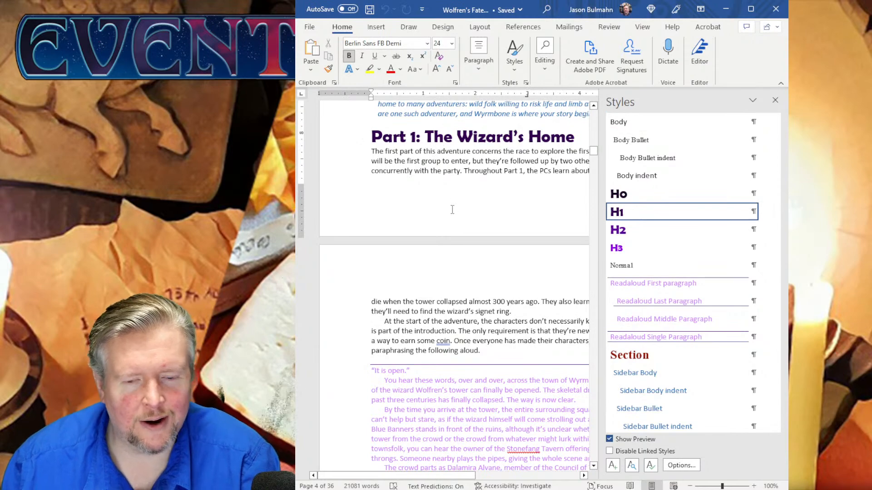
Look through the styled text from Part 1 to the Group Exploration Guidelines section, including the sidebar and read-aloud passages.
{"action": "scroll", "coordinate": [450, 211], "scroll_direction": "down", "scroll_amount": 6}
{"action": "scroll", "coordinate": [448, 217], "scroll_direction": "down", "scroll_amount": 13}
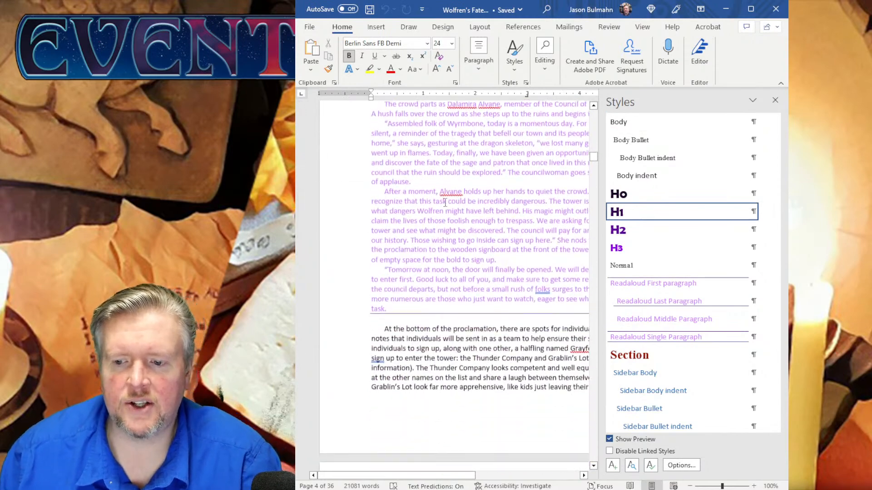
{"action": "scroll", "coordinate": [441, 192], "scroll_direction": "down", "scroll_amount": 11}
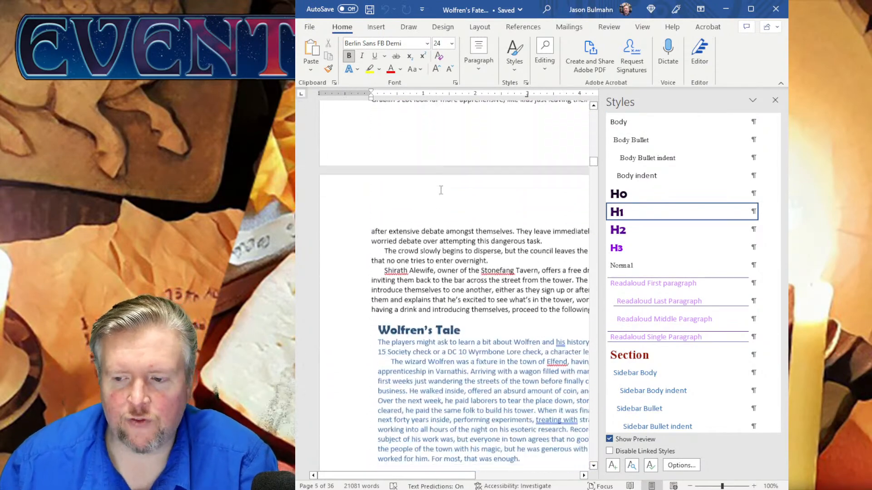
{"action": "scroll", "coordinate": [441, 190], "scroll_direction": "down", "scroll_amount": 9}
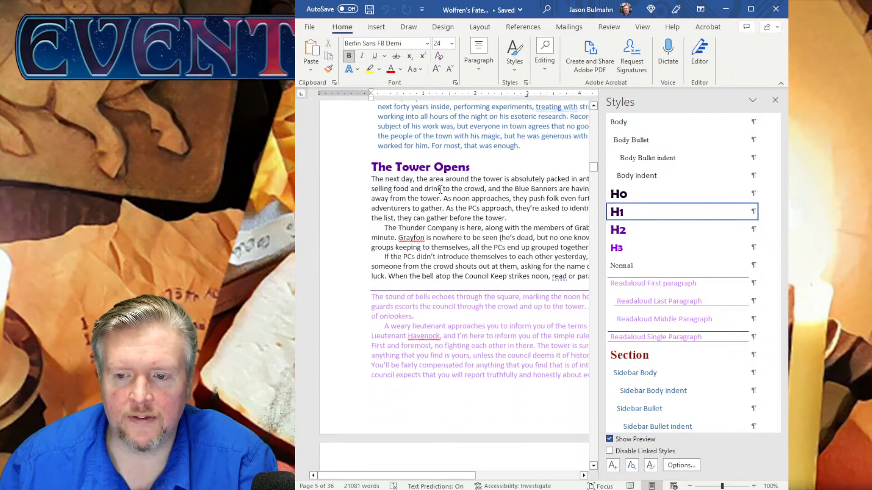
{"action": "scroll", "coordinate": [440, 190], "scroll_direction": "down", "scroll_amount": 1}
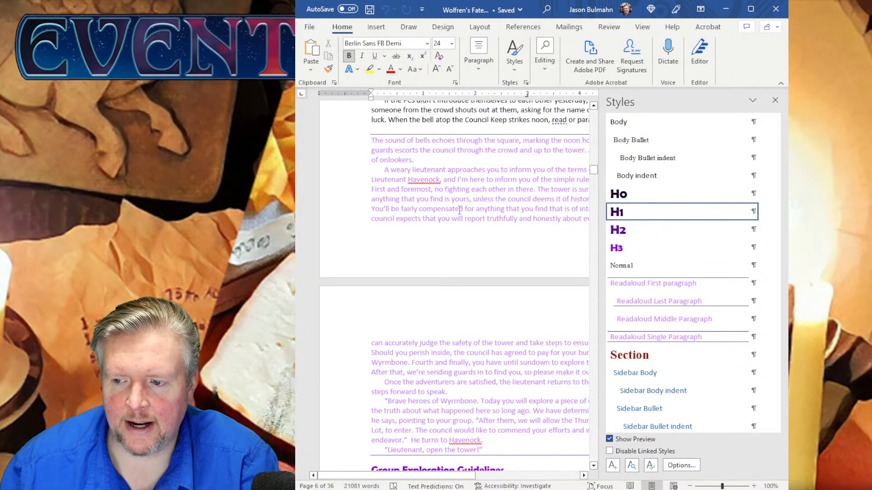
{"action": "scroll", "coordinate": [460, 210], "scroll_direction": "down", "scroll_amount": 5}
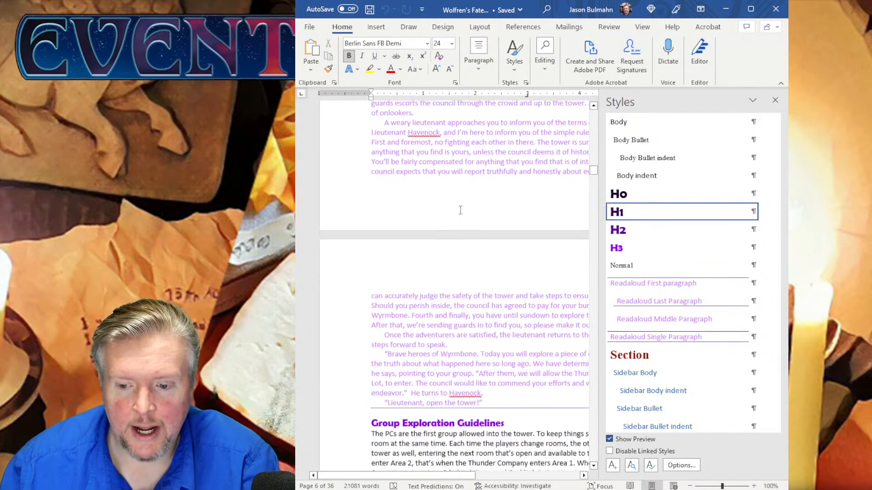
{"action": "scroll", "coordinate": [461, 210], "scroll_direction": "down", "scroll_amount": 1}
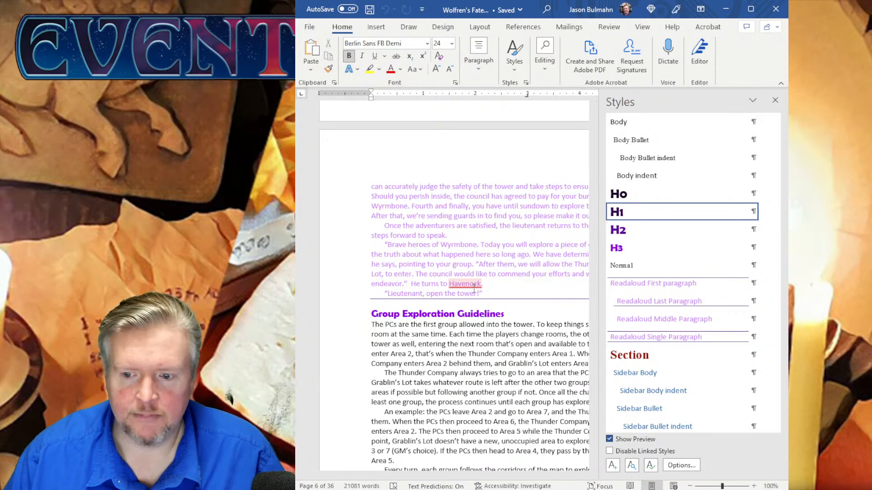
Review the list of available styles once more and hide it to view the full page width.
{"action": "left_click", "coordinate": [526, 84]}
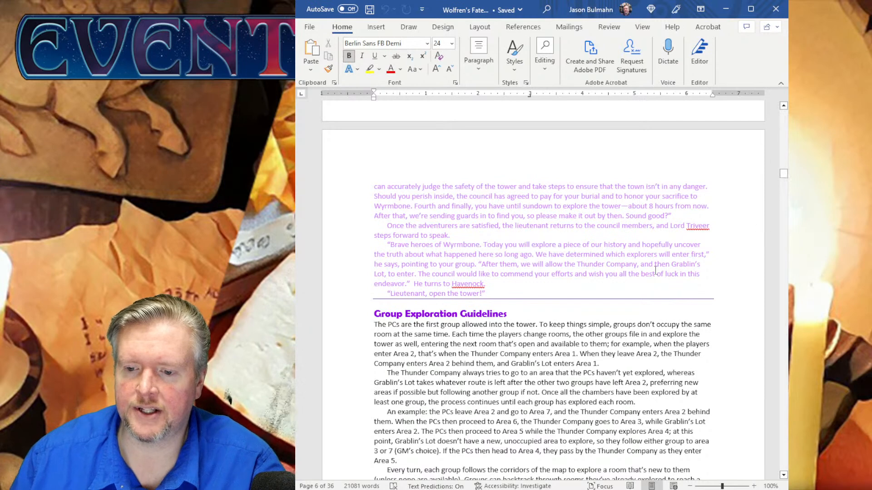
{"action": "left_click", "coordinate": [525, 83]}
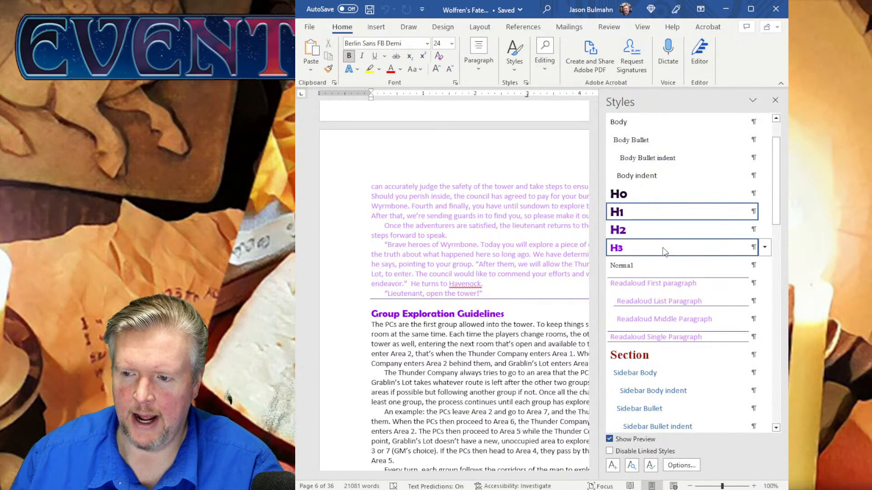
{"action": "left_click", "coordinate": [526, 83]}
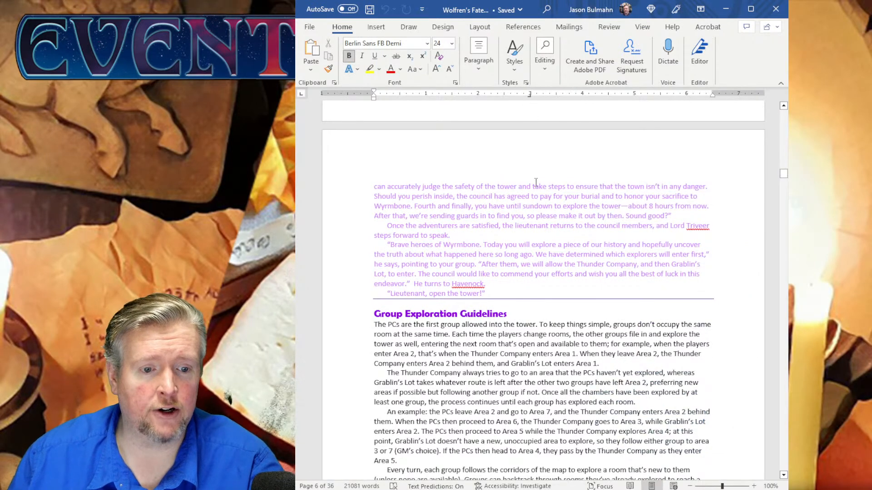
Find the Food Fight Haunt stat block and inspect the paragraph style of its "COMPLEX, HAUNT" traits line.
{"action": "scroll", "coordinate": [505, 246], "scroll_direction": "down", "scroll_amount": 2}
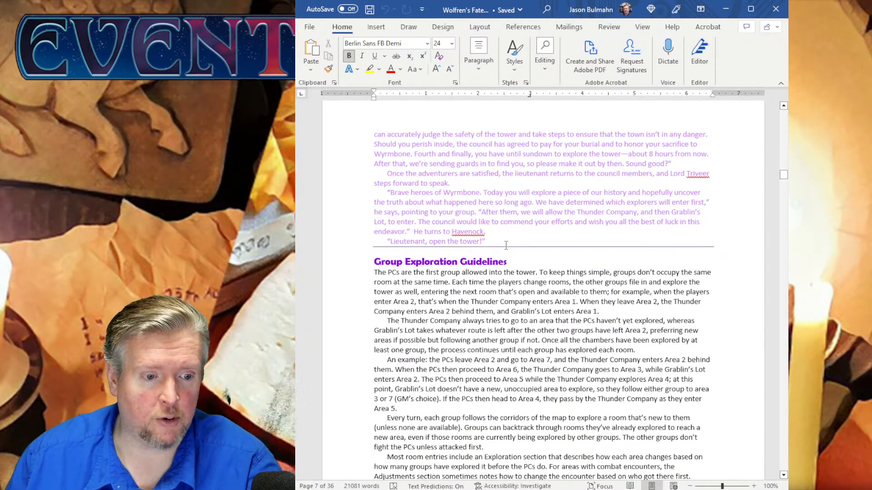
{"action": "scroll", "coordinate": [506, 246], "scroll_direction": "down", "scroll_amount": 5}
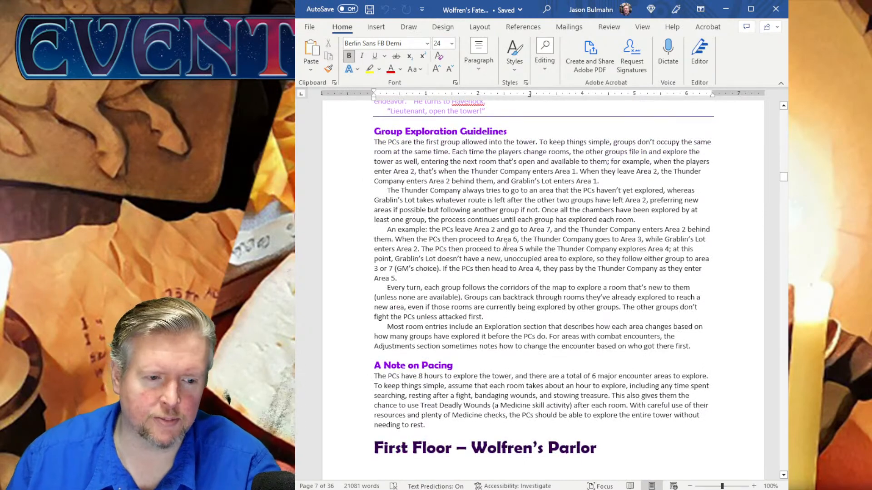
{"action": "scroll", "coordinate": [506, 246], "scroll_direction": "down", "scroll_amount": 19}
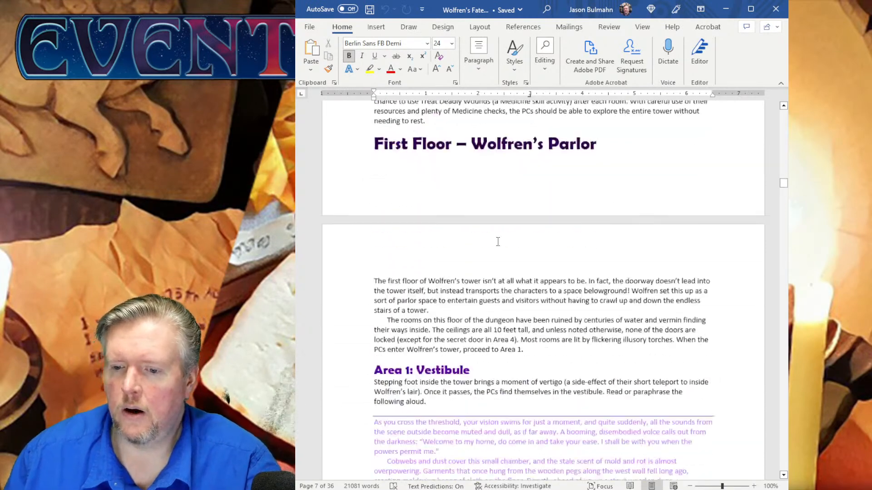
{"action": "scroll", "coordinate": [497, 241], "scroll_direction": "down", "scroll_amount": 20}
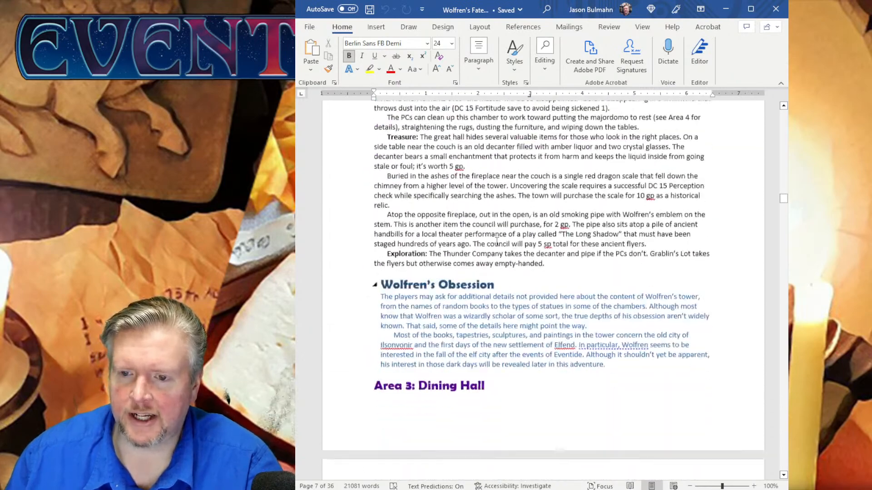
{"action": "scroll", "coordinate": [496, 242], "scroll_direction": "down", "scroll_amount": 14}
{"action": "scroll", "coordinate": [497, 242], "scroll_direction": "up", "scroll_amount": 2}
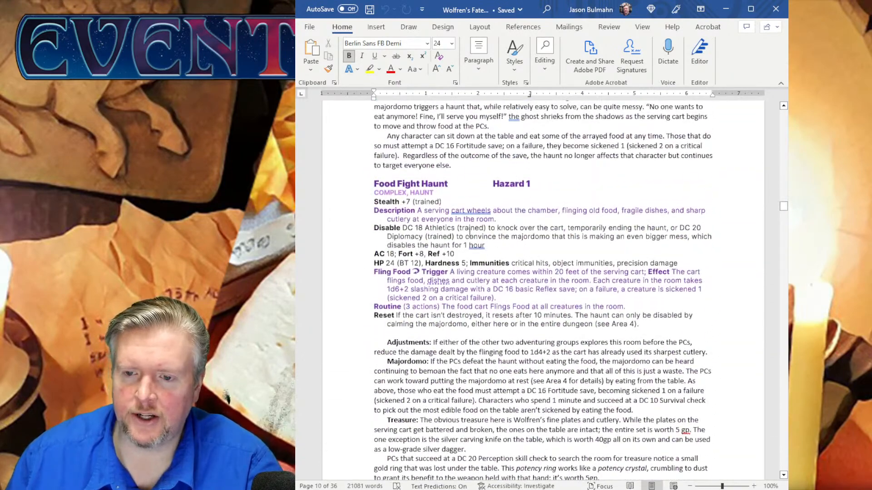
{"action": "left_click", "coordinate": [431, 193]}
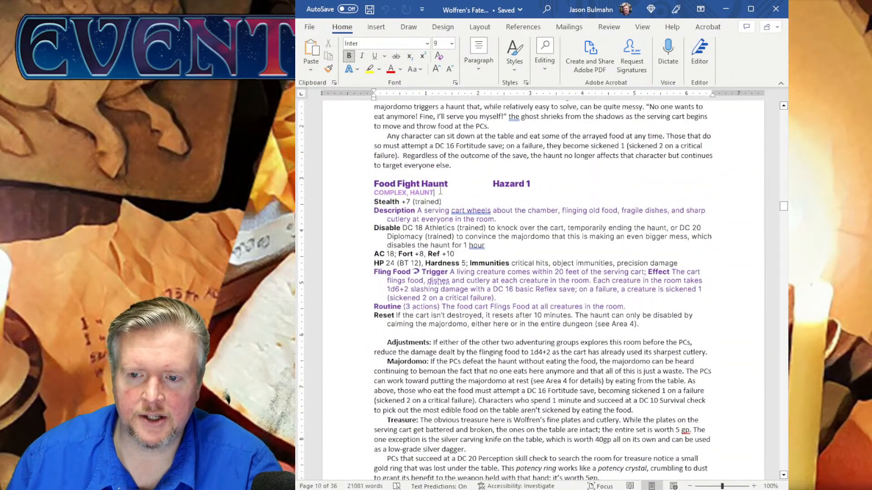
{"action": "left_click", "coordinate": [526, 83]}
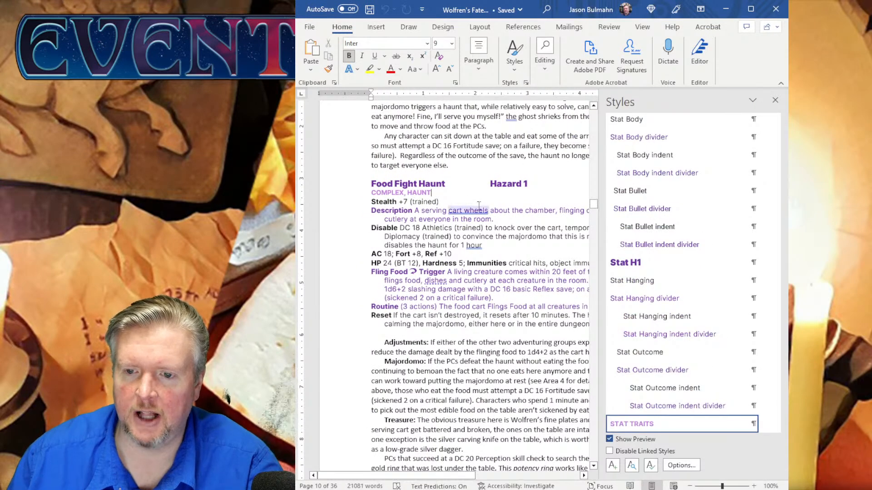
Check the paragraph styles of the Food Fight Haunt title and its Stealth, Description and Routine lines.
{"action": "left_click", "coordinate": [452, 180]}
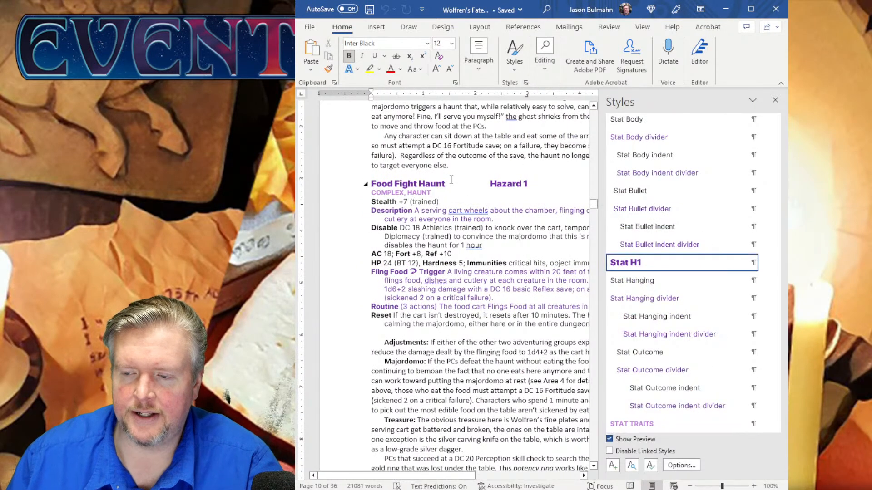
{"action": "left_click", "coordinate": [447, 204]}
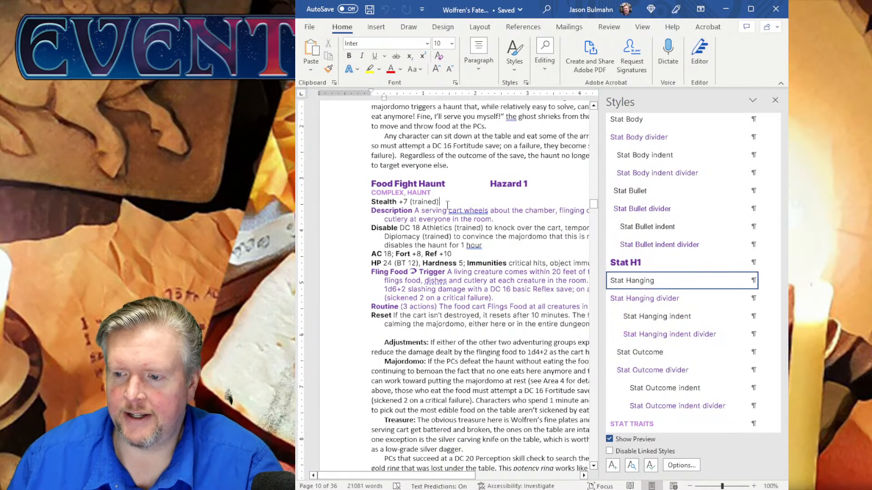
{"action": "left_click_drag", "start_coordinate": [448, 211], "coordinate": [488, 211]}
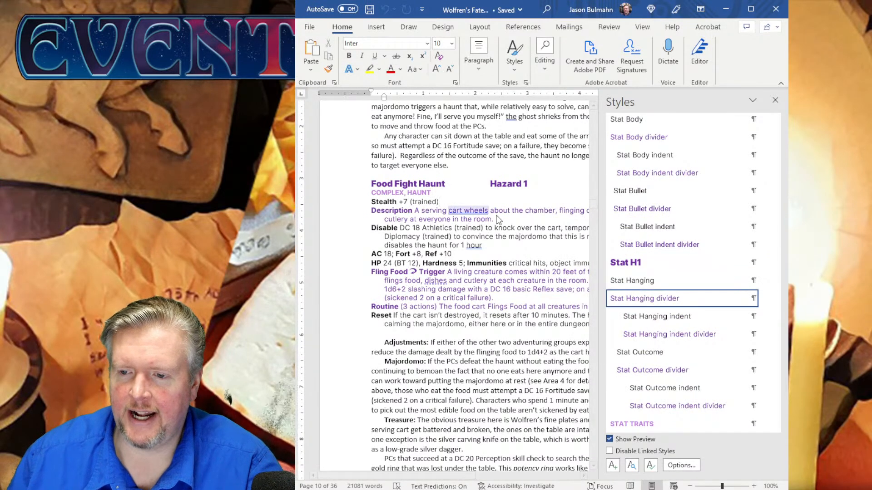
{"action": "left_click", "coordinate": [517, 209]}
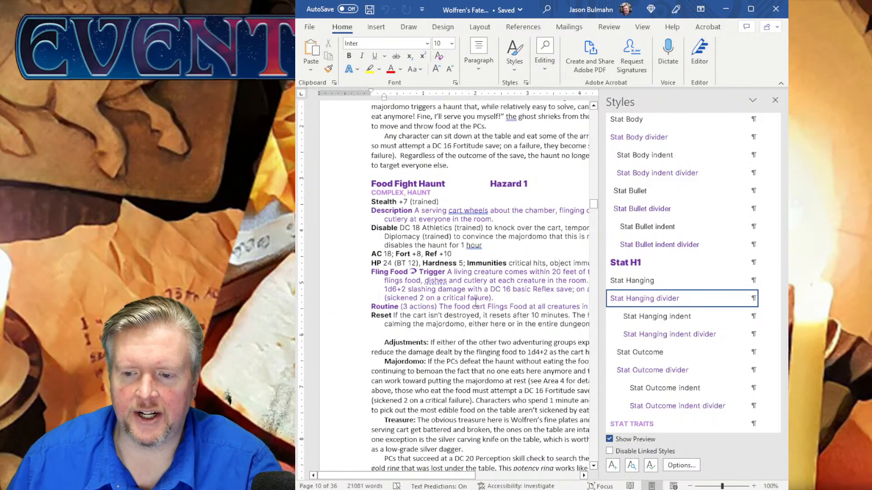
{"action": "left_click", "coordinate": [499, 307]}
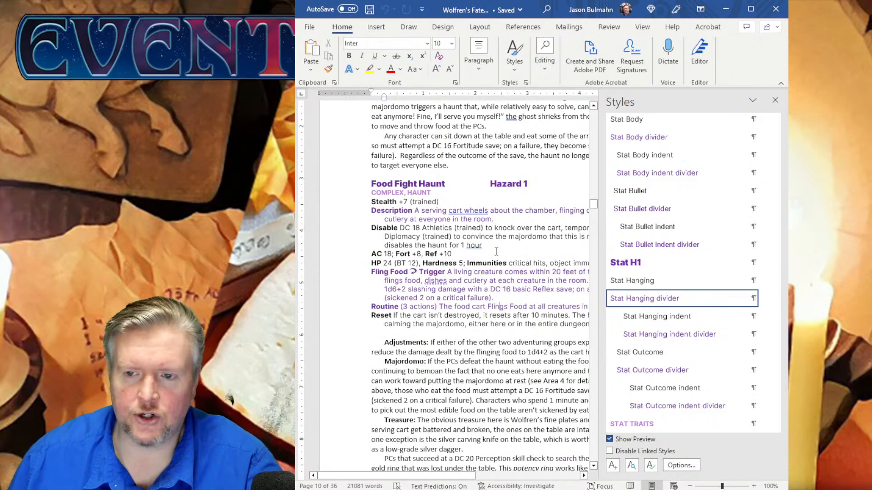
Hide the Styles list and look through the pages after the Food Fight Haunt stat block.
{"action": "left_click", "coordinate": [775, 101]}
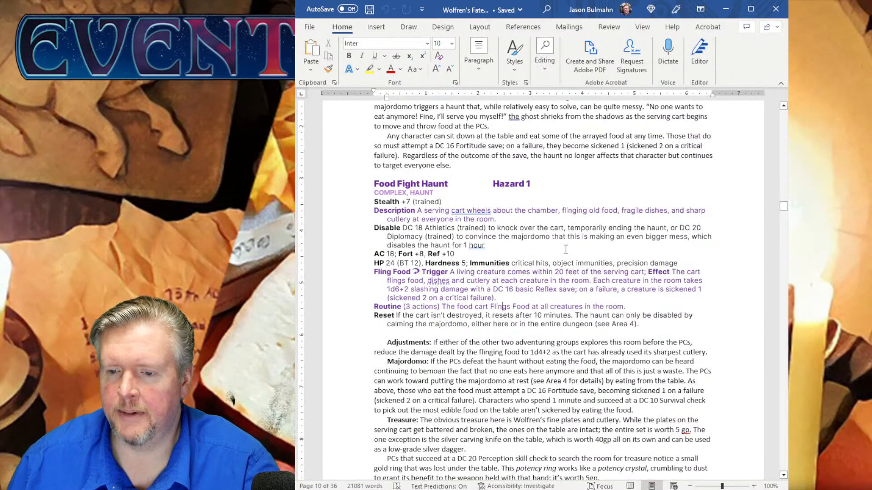
{"action": "scroll", "coordinate": [560, 250], "scroll_direction": "down", "scroll_amount": 5}
{"action": "scroll", "coordinate": [561, 249], "scroll_direction": "down", "scroll_amount": 18}
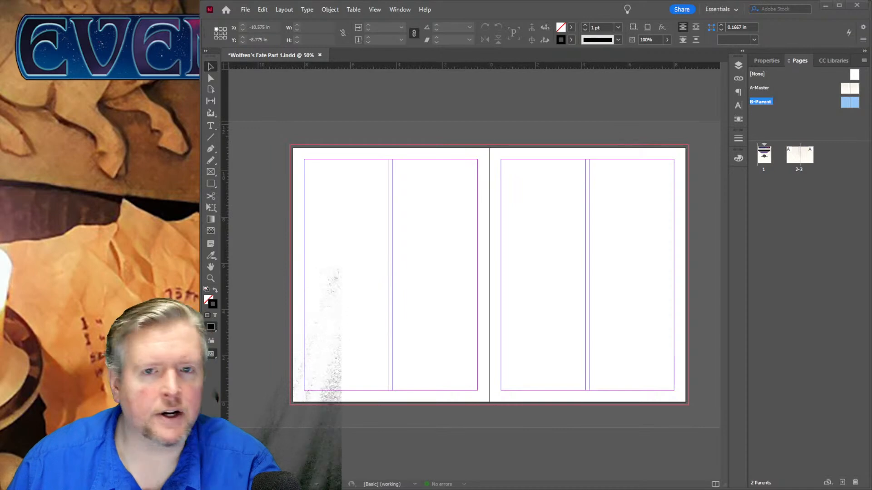
Switch to the InDesign layout, zoom the B-Parent spread to 60% and bring both pages fully into view.
{"action": "left_click", "coordinate": [475, 12]}
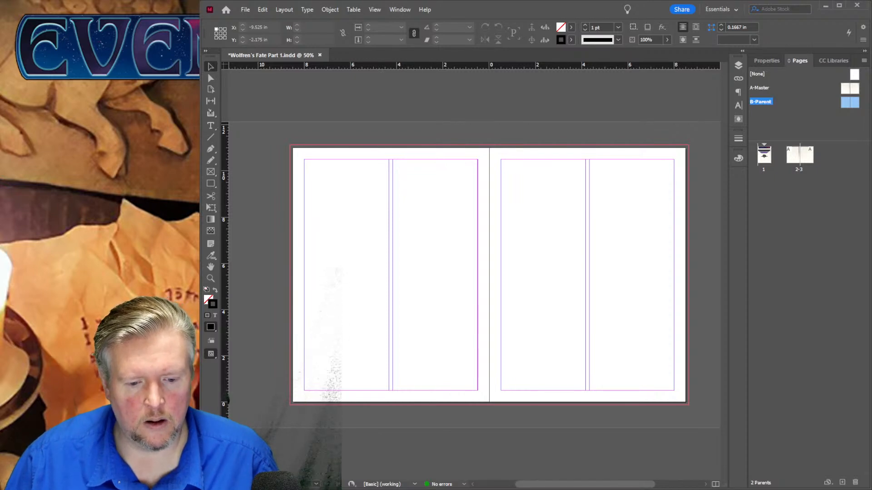
{"action": "key", "text": "ctrl+equal"}
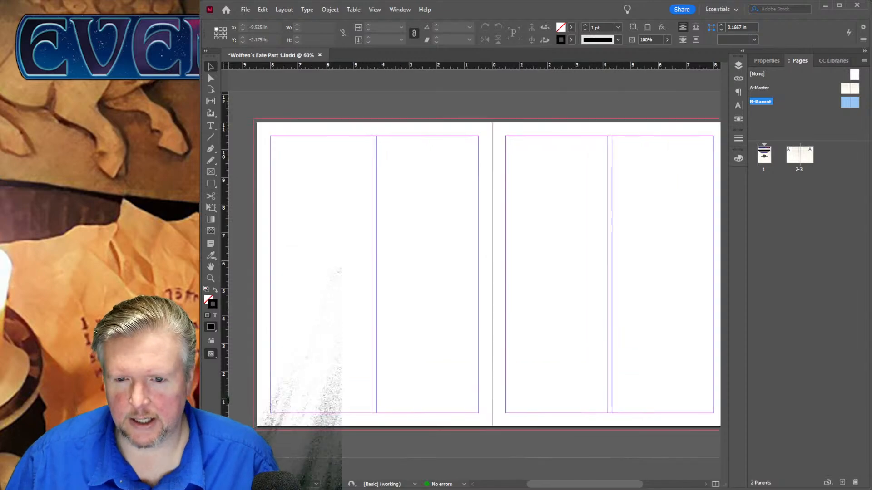
{"action": "left_click_drag", "start_coordinate": [604, 485], "coordinate": [607, 485]}
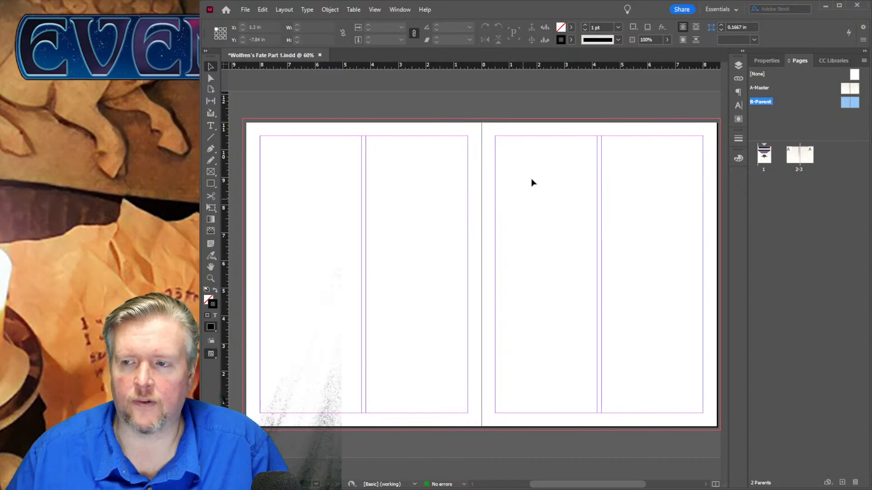
Open the A-Master parent spread at 100% and examine the Eventide header logo and the gold header tab.
{"action": "left_click", "coordinate": [848, 91]}
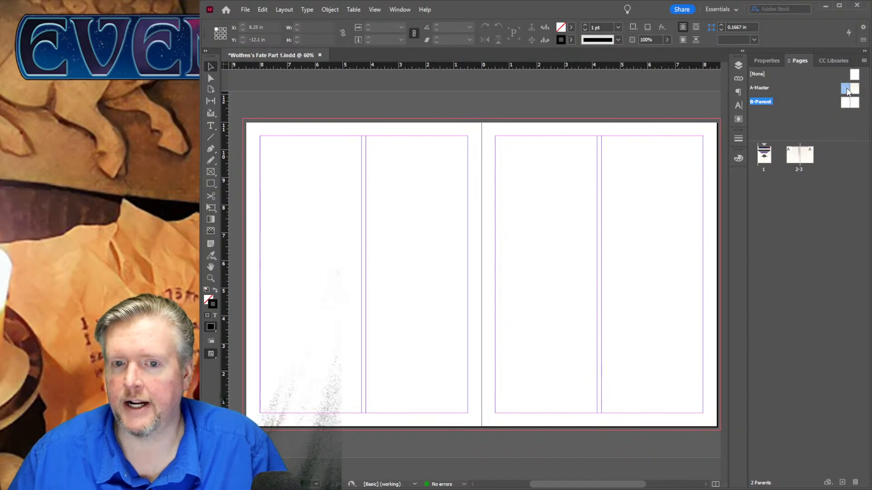
{"action": "double_click", "coordinate": [847, 91]}
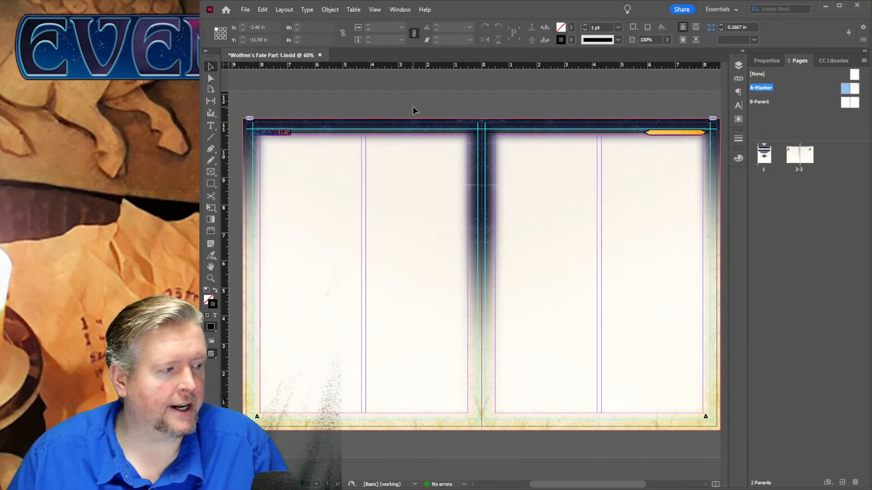
{"action": "left_click", "coordinate": [412, 194]}
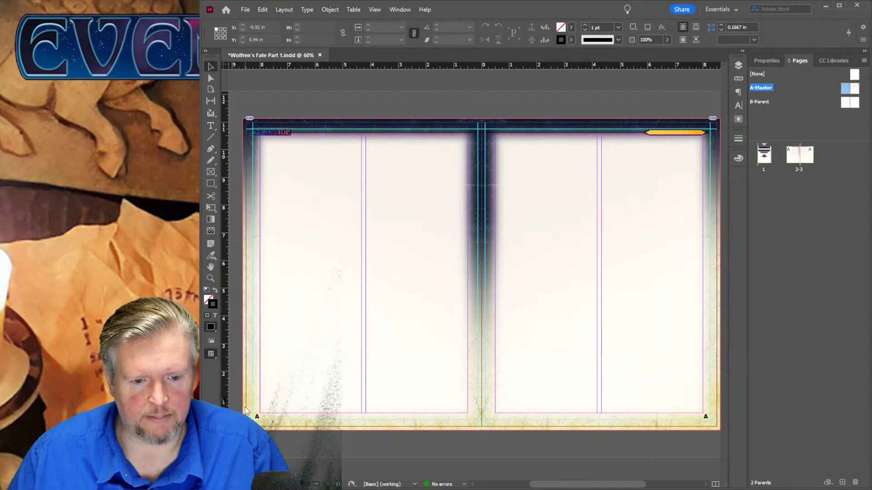
{"action": "key", "text": "ctrl+1"}
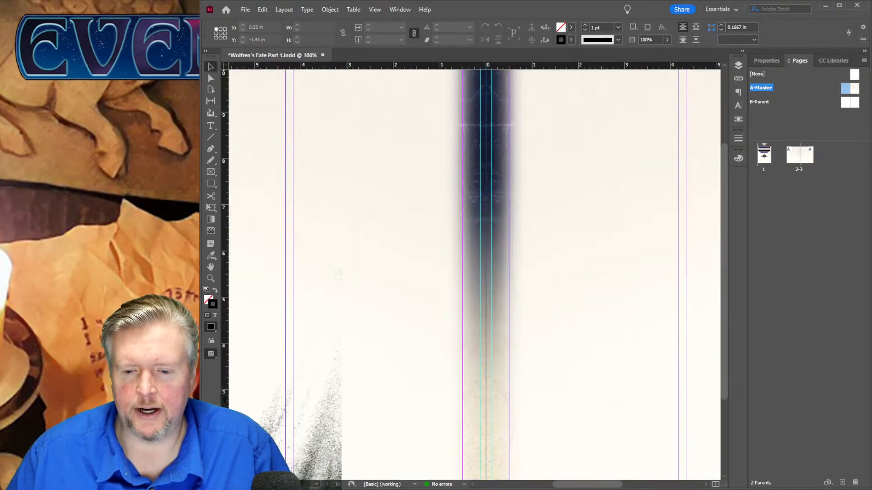
{"action": "left_click_drag", "start_coordinate": [579, 485], "coordinate": [558, 467]}
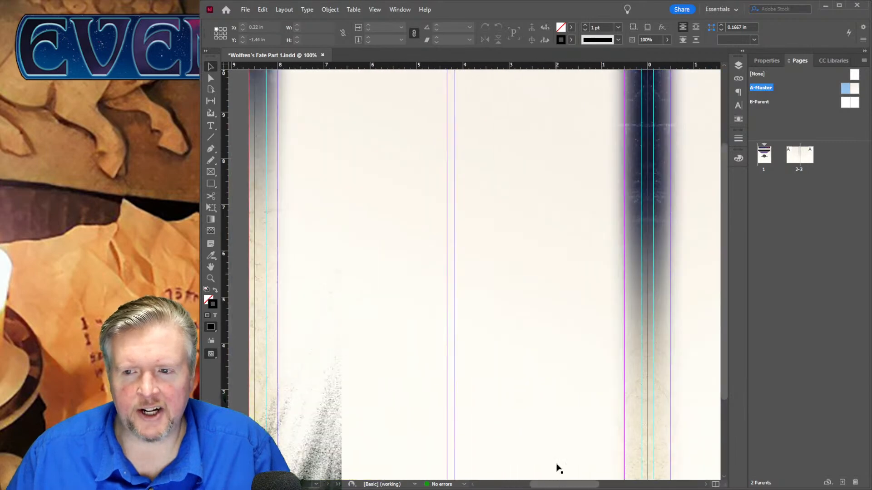
{"action": "scroll", "coordinate": [538, 308], "scroll_direction": "up", "scroll_amount": 3}
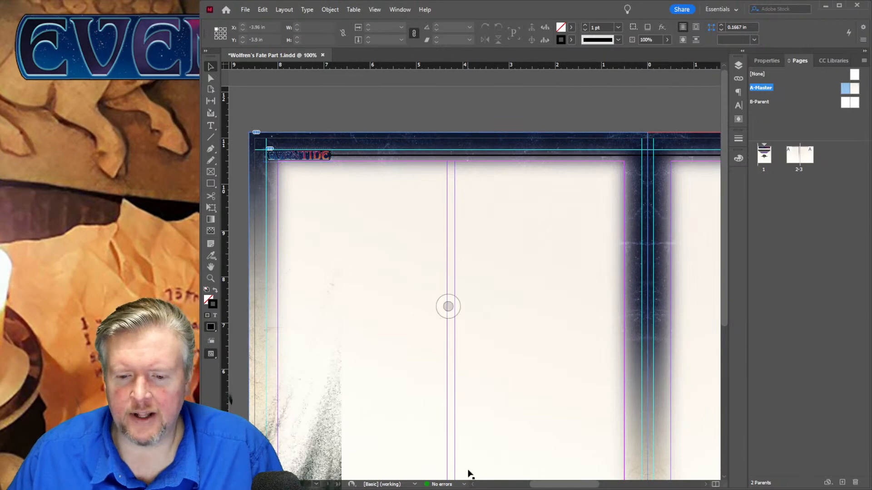
{"action": "left_click_drag", "start_coordinate": [551, 485], "coordinate": [611, 486]}
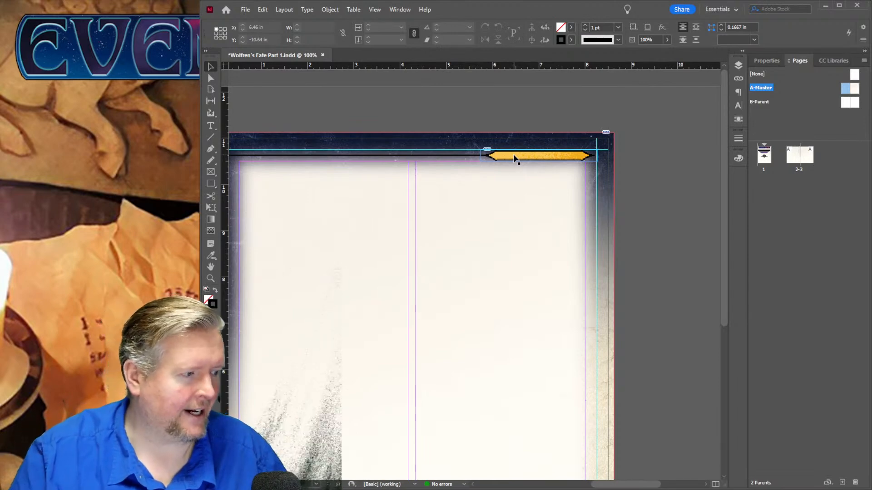
Inspect the page number marker, margins, column guides and background art across both pages of the A-Master spread.
{"action": "scroll", "coordinate": [522, 178], "scroll_direction": "down", "scroll_amount": 5}
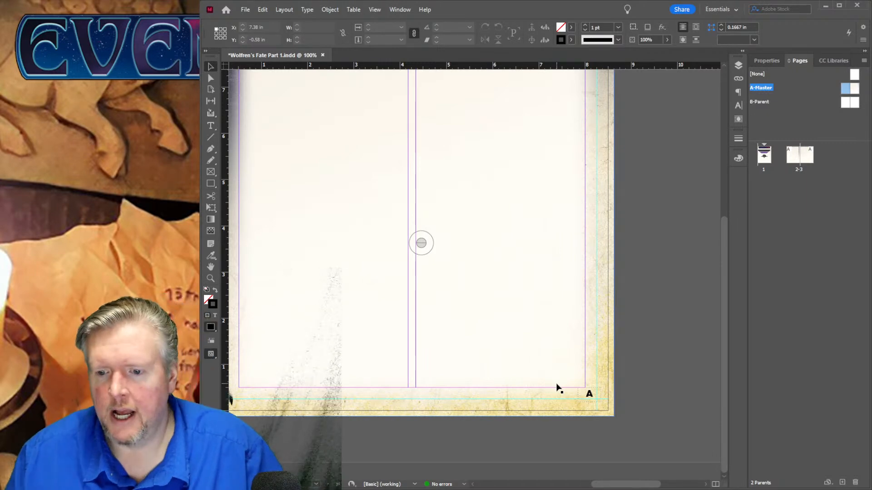
{"action": "scroll", "coordinate": [559, 339], "scroll_direction": "up", "scroll_amount": 5}
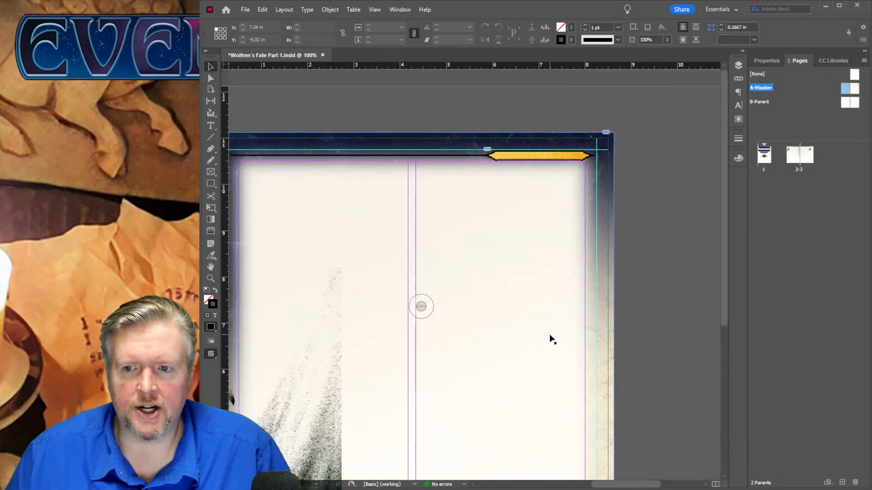
{"action": "scroll", "coordinate": [552, 340], "scroll_direction": "down", "scroll_amount": 5}
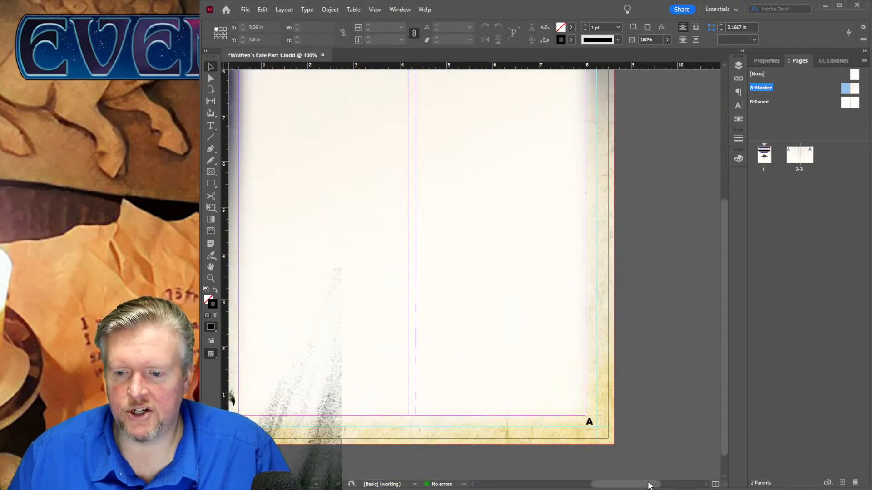
{"action": "left_click_drag", "start_coordinate": [648, 485], "coordinate": [578, 488]}
{"action": "scroll", "coordinate": [577, 391], "scroll_direction": "up", "scroll_amount": 5}
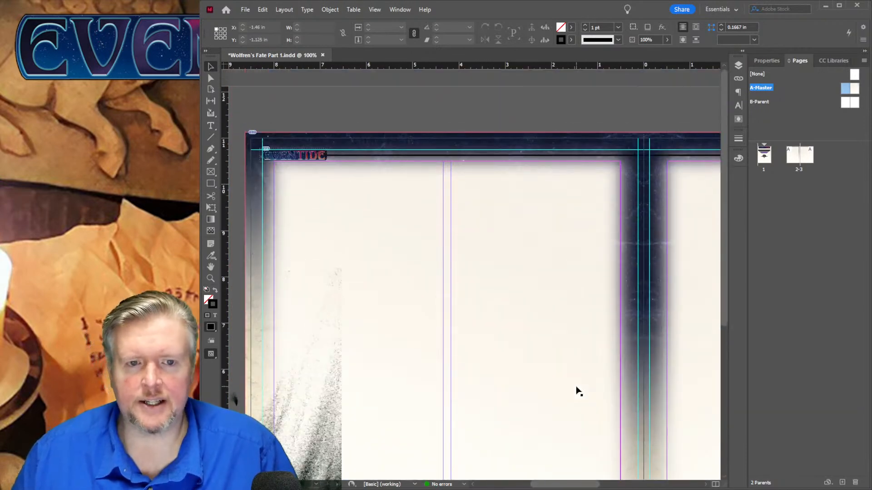
{"action": "left_click", "coordinate": [579, 396]}
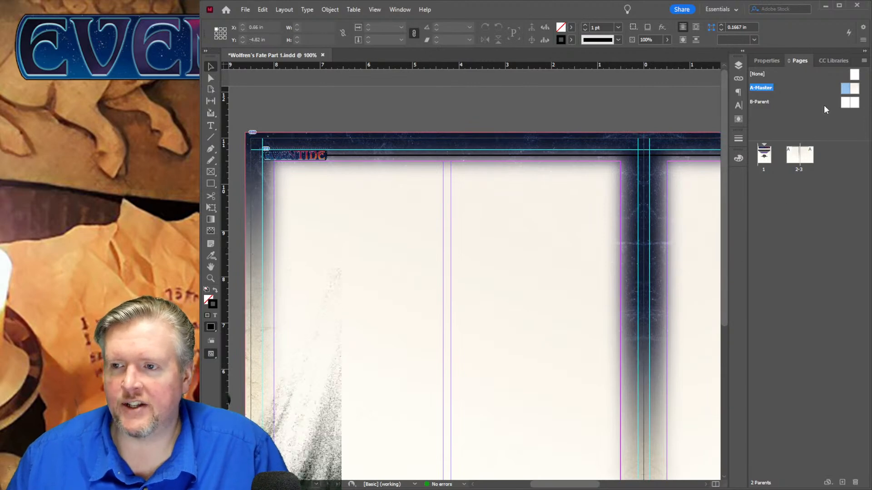
{"action": "left_click_drag", "start_coordinate": [723, 198], "coordinate": [723, 227]}
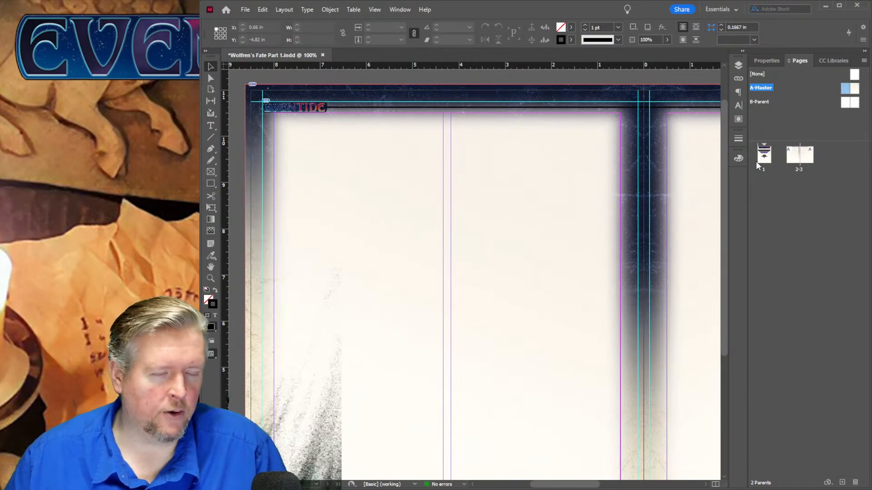
{"action": "scroll", "coordinate": [544, 406], "scroll_direction": "down", "scroll_amount": 3}
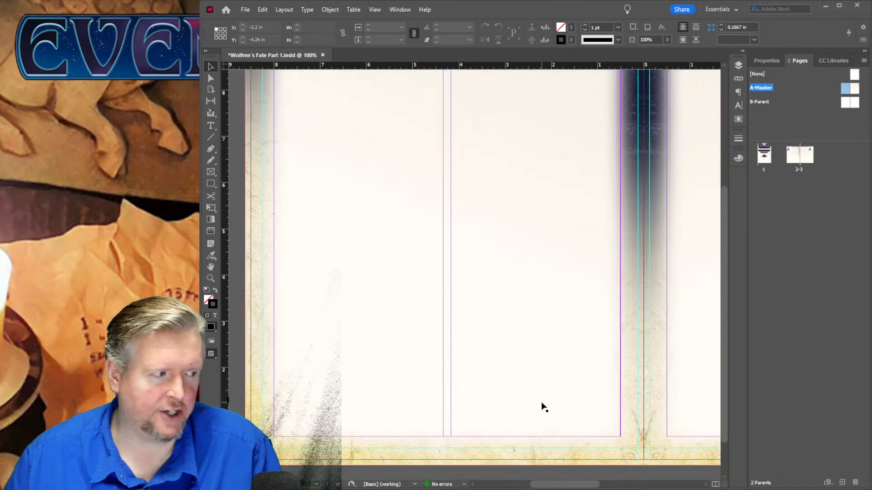
{"action": "scroll", "coordinate": [547, 418], "scroll_direction": "up", "scroll_amount": 4}
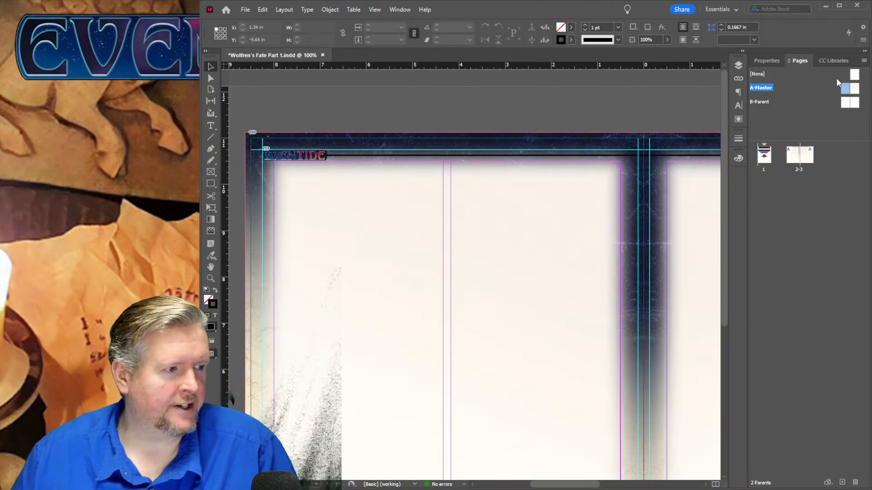
Open page 1 and review its logo, title, subtitle, credits and legal text frames.
{"action": "double_click", "coordinate": [762, 162]}
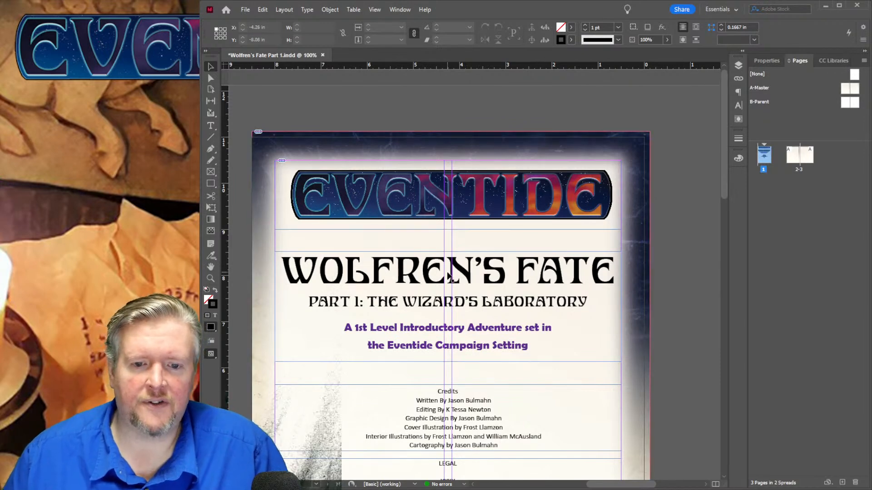
{"action": "scroll", "coordinate": [449, 275], "scroll_direction": "down", "scroll_amount": 5}
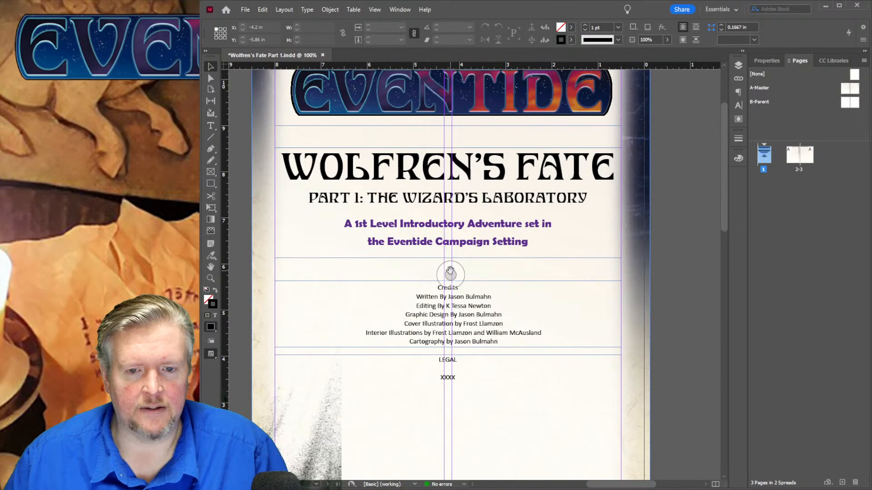
{"action": "scroll", "coordinate": [449, 273], "scroll_direction": "up", "scroll_amount": 2}
{"action": "scroll", "coordinate": [450, 272], "scroll_direction": "down", "scroll_amount": 5}
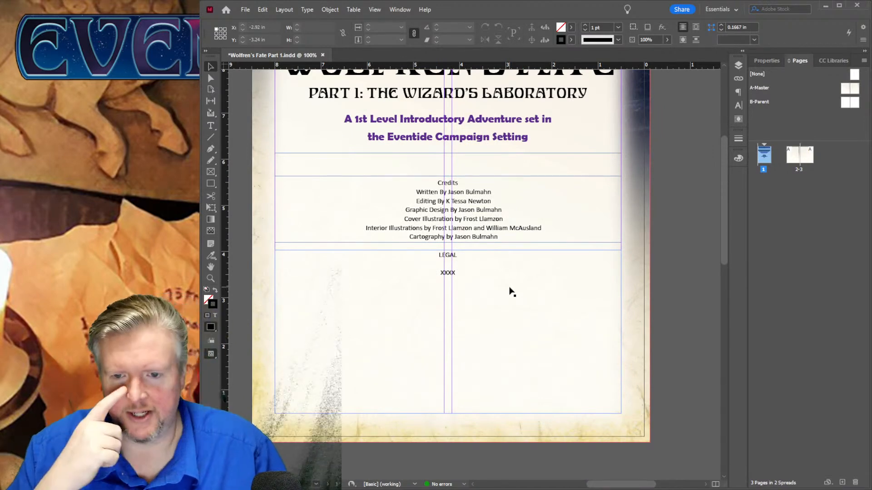
{"action": "scroll", "coordinate": [511, 291], "scroll_direction": "up", "scroll_amount": 3}
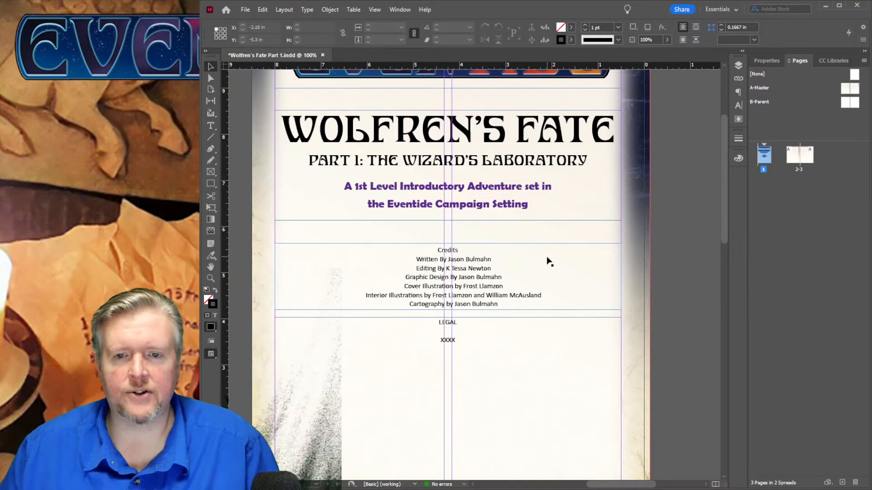
{"action": "scroll", "coordinate": [547, 262], "scroll_direction": "up", "scroll_amount": 1}
{"action": "scroll", "coordinate": [547, 262], "scroll_direction": "up", "scroll_amount": 1}
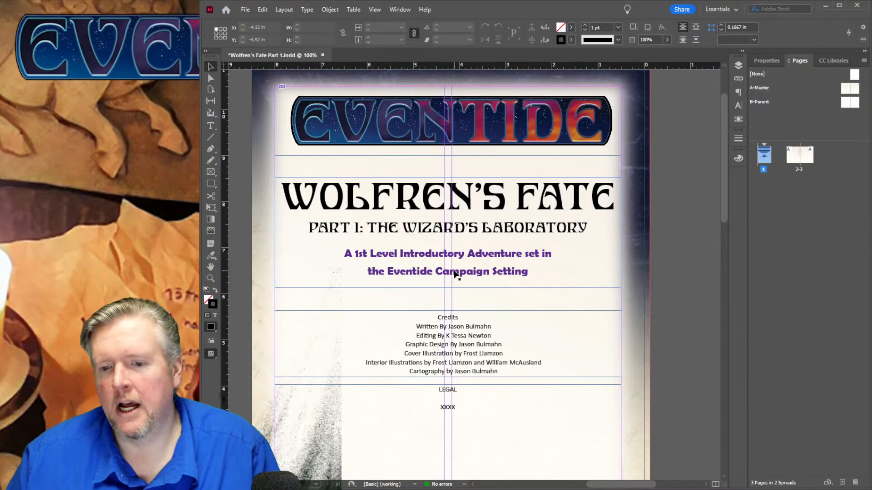
Look through the document from the foot of page 1 to the page number on page 3.
{"action": "scroll", "coordinate": [519, 277], "scroll_direction": "down", "scroll_amount": 3}
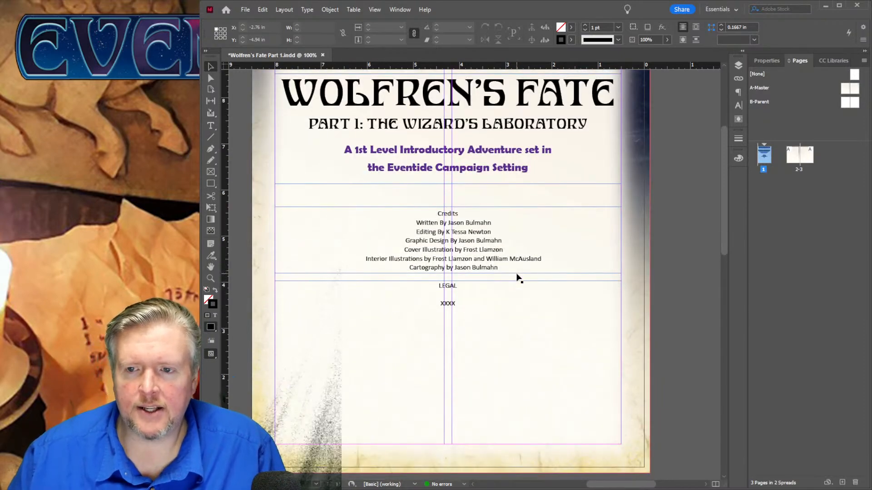
{"action": "scroll", "coordinate": [519, 277], "scroll_direction": "down", "scroll_amount": 7}
{"action": "scroll", "coordinate": [518, 277], "scroll_direction": "up", "scroll_amount": 2}
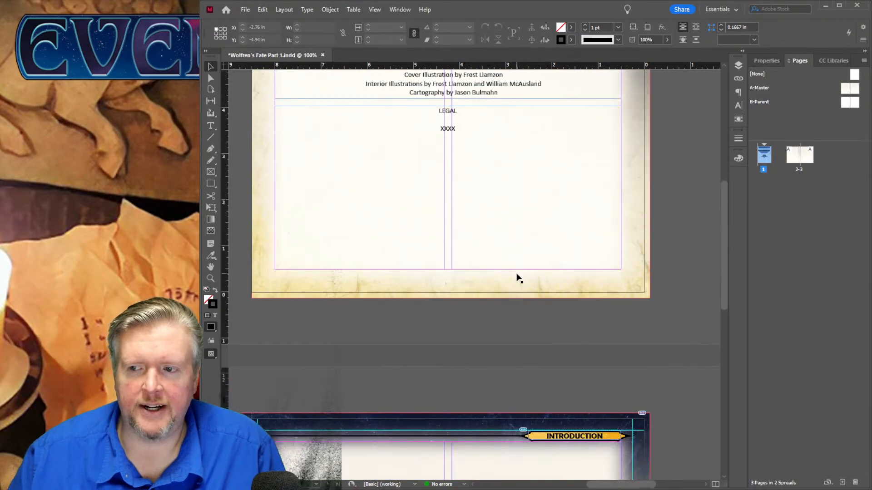
{"action": "scroll", "coordinate": [520, 275], "scroll_direction": "up", "scroll_amount": 3}
{"action": "scroll", "coordinate": [687, 113], "scroll_direction": "up", "scroll_amount": 2}
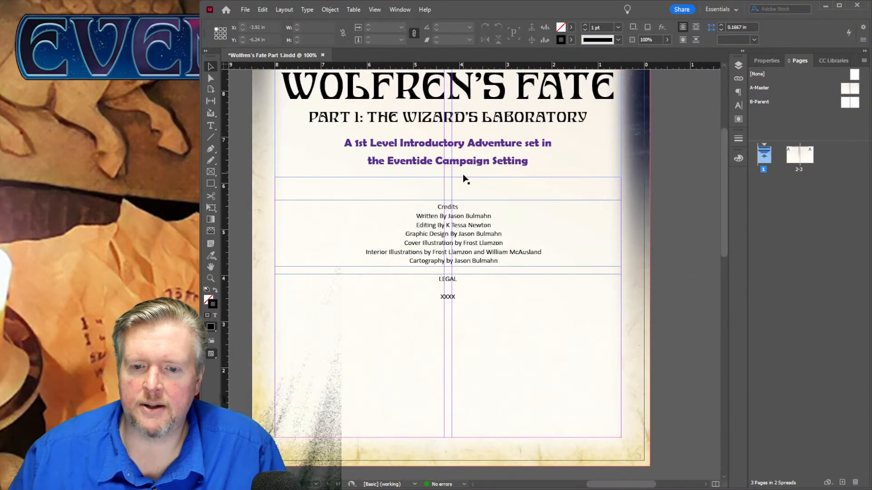
{"action": "scroll", "coordinate": [465, 182], "scroll_direction": "down", "scroll_amount": 20}
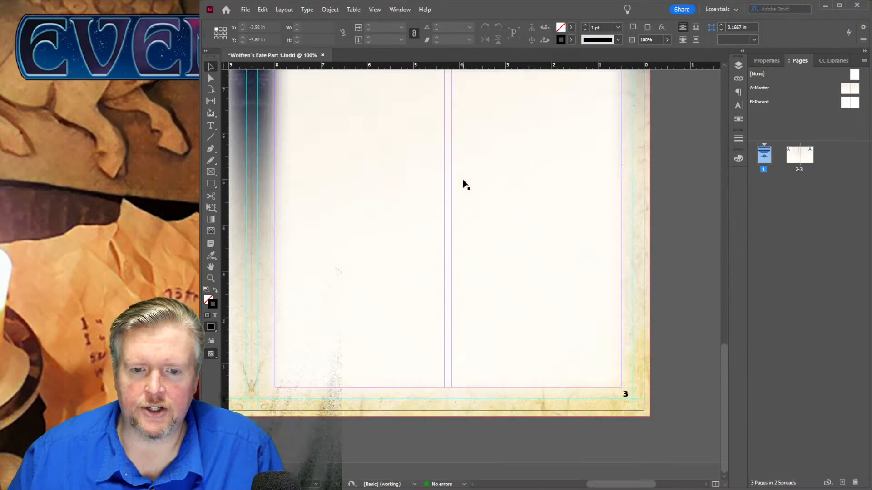
{"action": "scroll", "coordinate": [464, 185], "scroll_direction": "up", "scroll_amount": 3}
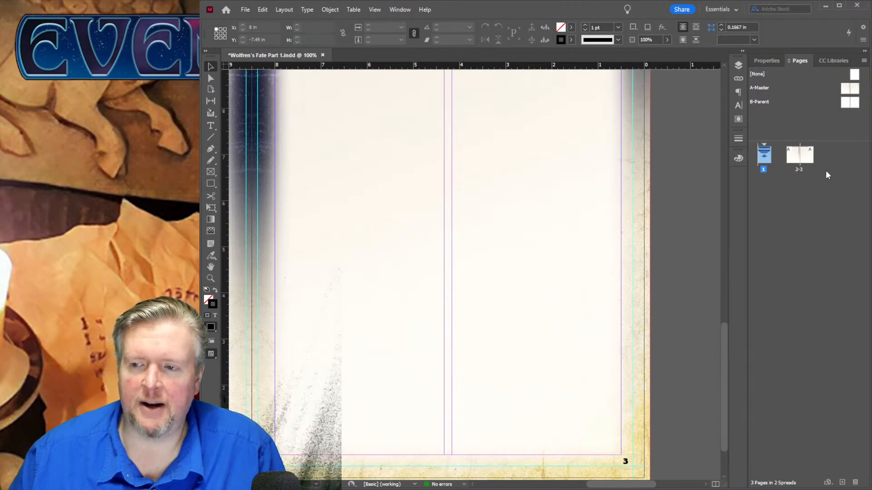
Add a new two-page spread based on A-Master after pages 2-3 and check it against the existing pages.
{"action": "left_click", "coordinate": [758, 88]}
{"action": "left_click_drag", "start_coordinate": [753, 89], "coordinate": [819, 159]}
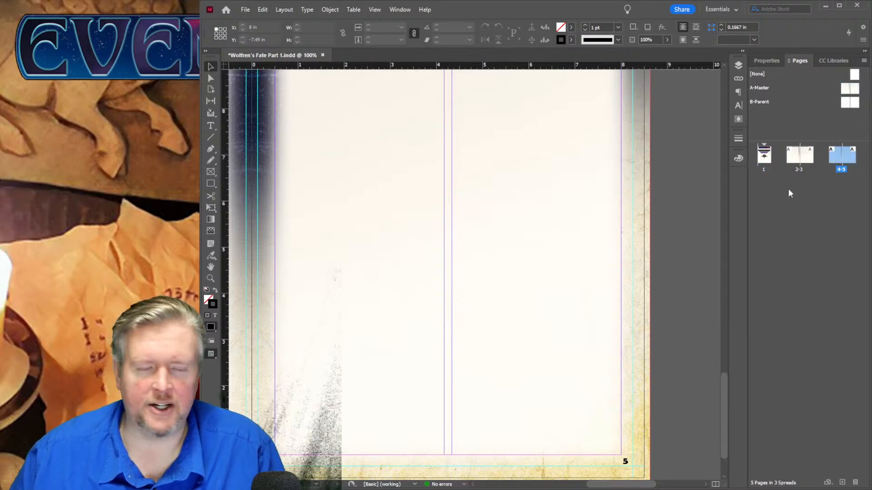
{"action": "scroll", "coordinate": [544, 216], "scroll_direction": "up", "scroll_amount": 10}
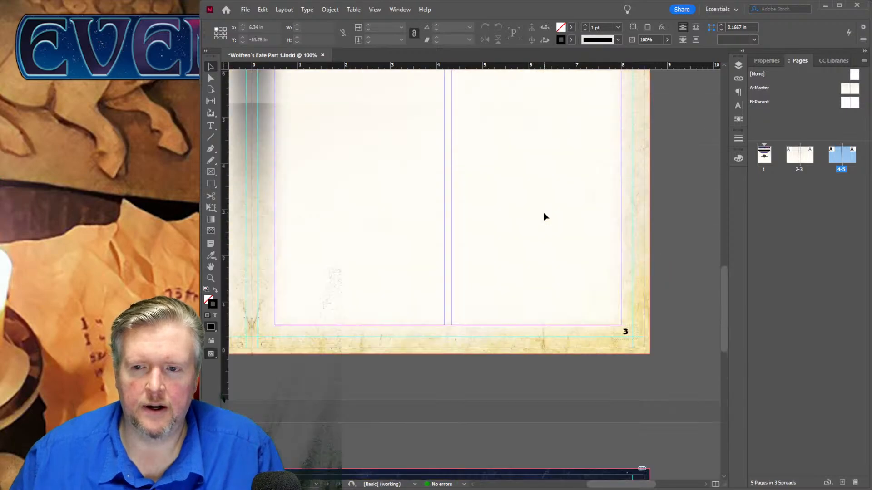
{"action": "scroll", "coordinate": [544, 216], "scroll_direction": "down", "scroll_amount": 10}
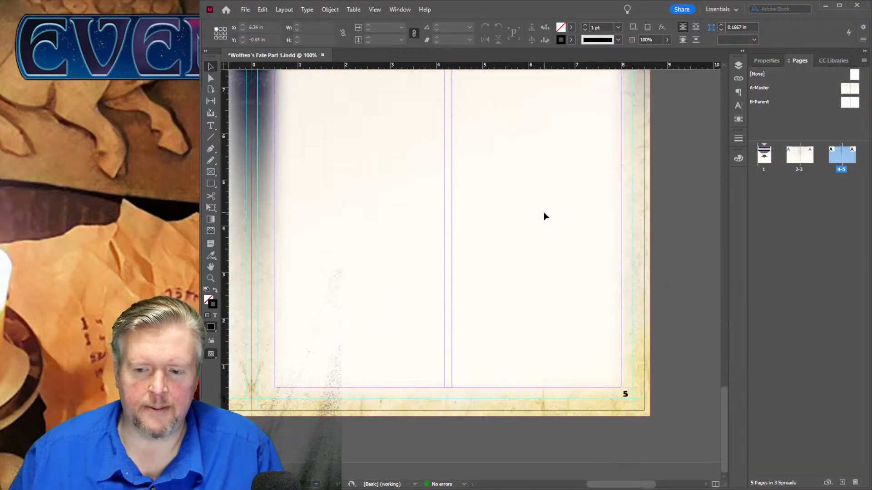
{"action": "scroll", "coordinate": [545, 217], "scroll_direction": "up", "scroll_amount": 12}
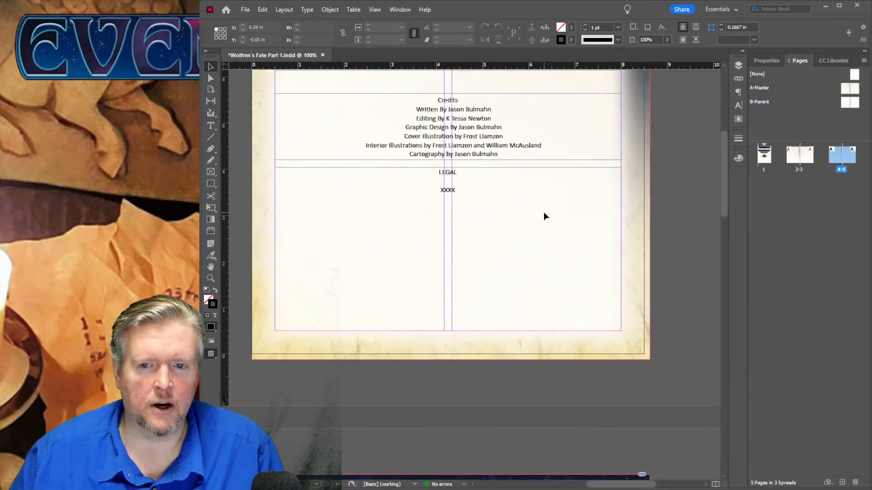
{"action": "scroll", "coordinate": [544, 211], "scroll_direction": "up", "scroll_amount": 5}
{"action": "scroll", "coordinate": [544, 217], "scroll_direction": "down", "scroll_amount": 8}
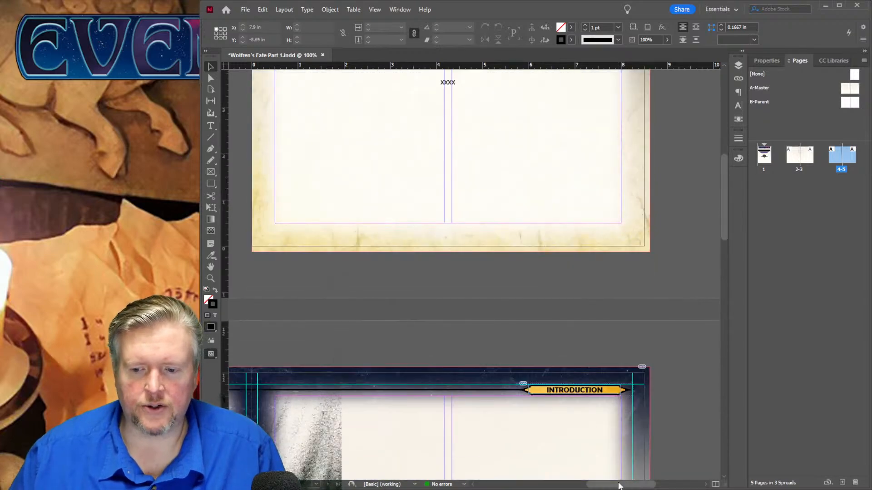
Find the spread of pages 2-3 and show both facing pages at 60% zoom.
{"action": "left_click_drag", "start_coordinate": [618, 486], "coordinate": [590, 485]}
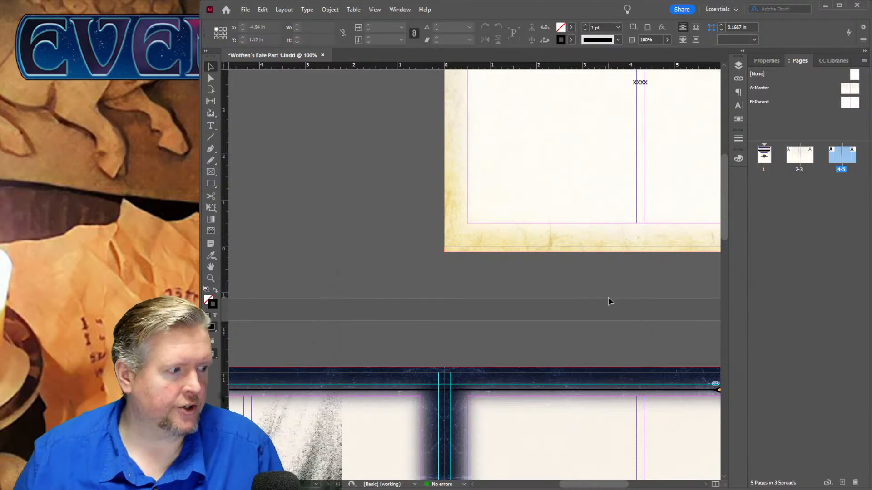
{"action": "scroll", "coordinate": [608, 299], "scroll_direction": "down", "scroll_amount": 8}
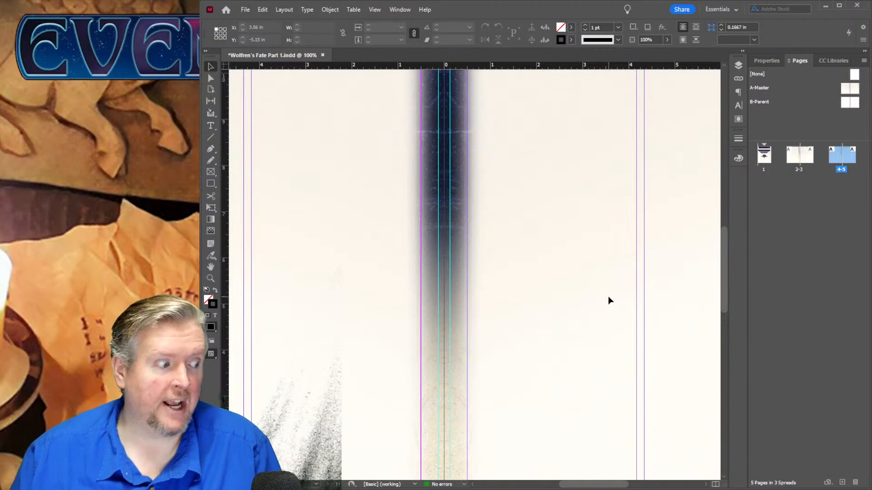
{"action": "scroll", "coordinate": [621, 306], "scroll_direction": "down", "scroll_amount": 4}
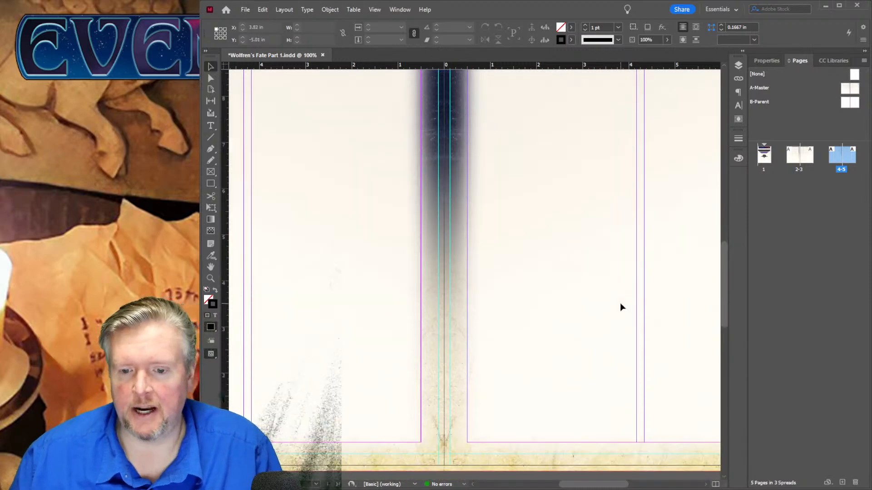
{"action": "scroll", "coordinate": [619, 303], "scroll_direction": "up", "scroll_amount": 1}
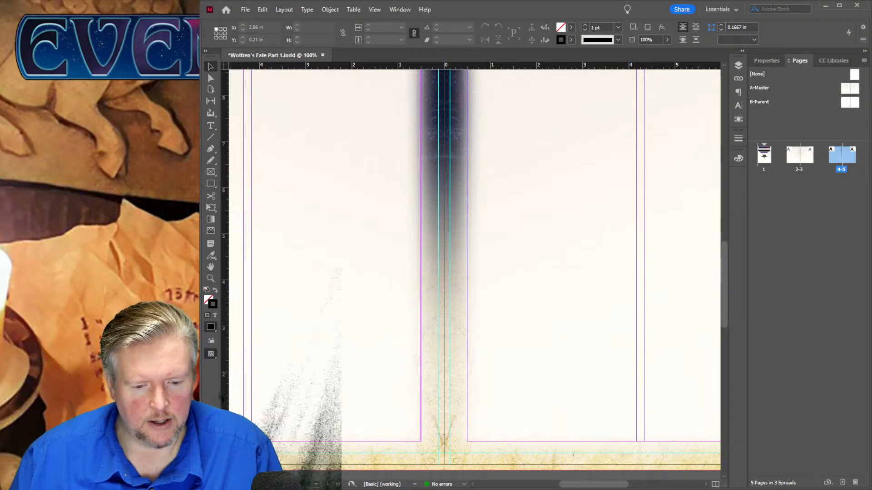
{"action": "key", "text": "Return"}
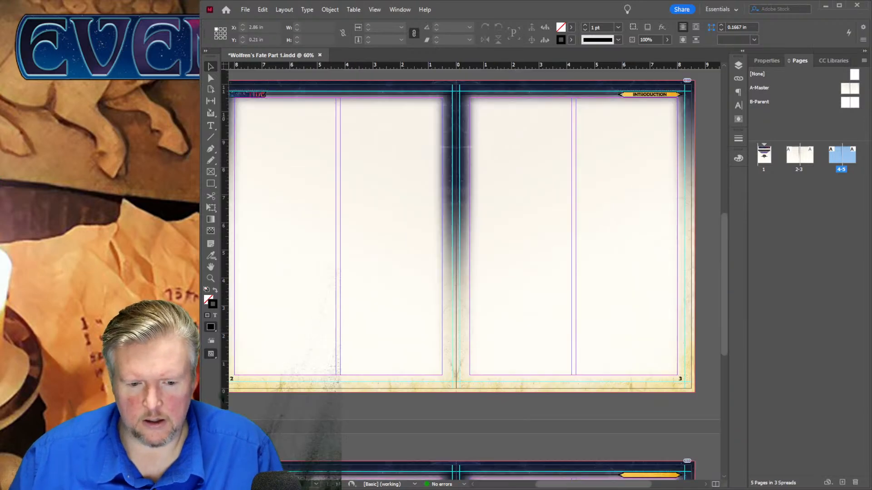
Review the title page and the facing pages 2-3, including the INTRODUCTION header on page 3.
{"action": "left_click_drag", "start_coordinate": [571, 485], "coordinate": [567, 485]}
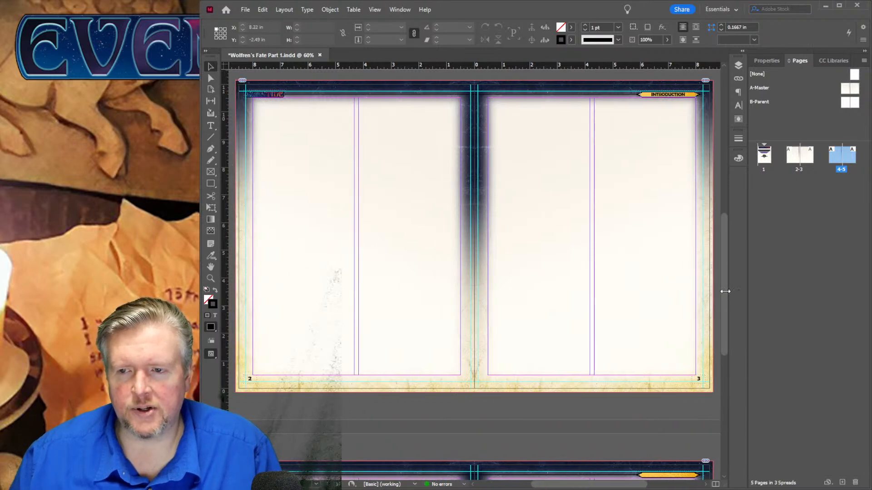
{"action": "left_click_drag", "start_coordinate": [723, 293], "coordinate": [704, 158]}
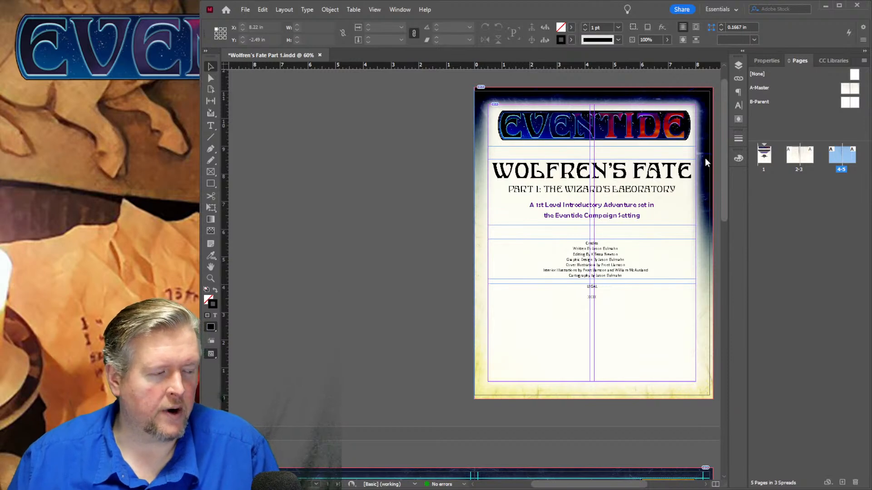
{"action": "left_click_drag", "start_coordinate": [705, 157], "coordinate": [725, 236]}
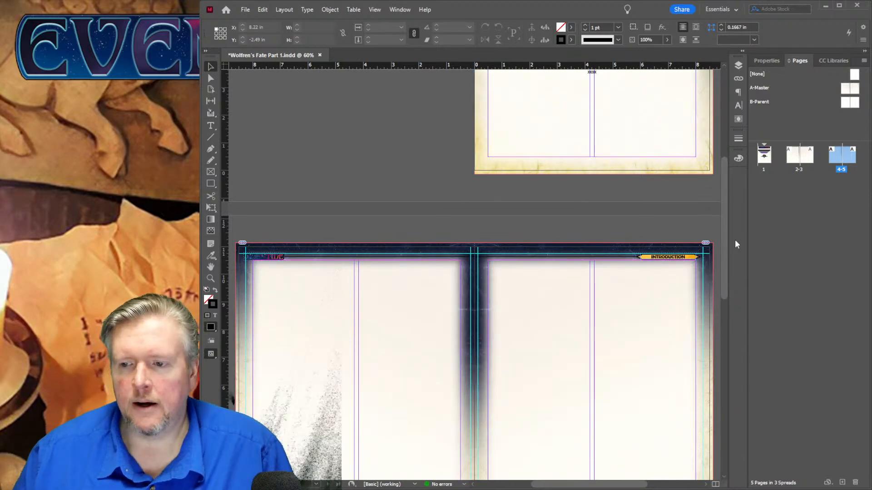
{"action": "left_click_drag", "start_coordinate": [724, 241], "coordinate": [702, 238]}
{"action": "left_click", "coordinate": [664, 203]}
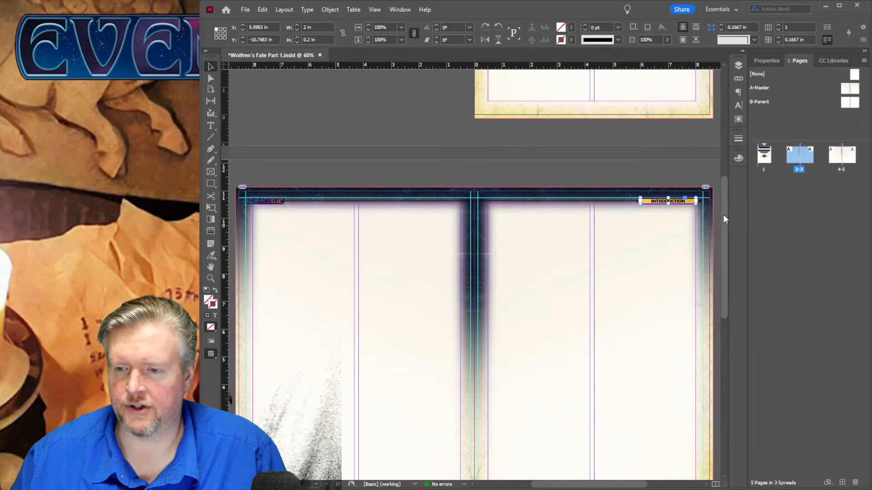
{"action": "left_click_drag", "start_coordinate": [724, 219], "coordinate": [724, 226]}
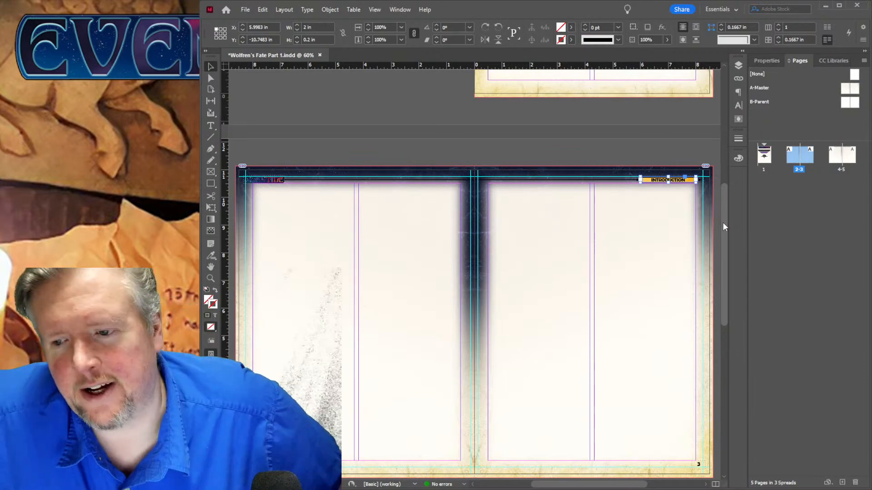
{"action": "scroll", "coordinate": [654, 237], "scroll_direction": "down", "scroll_amount": 2}
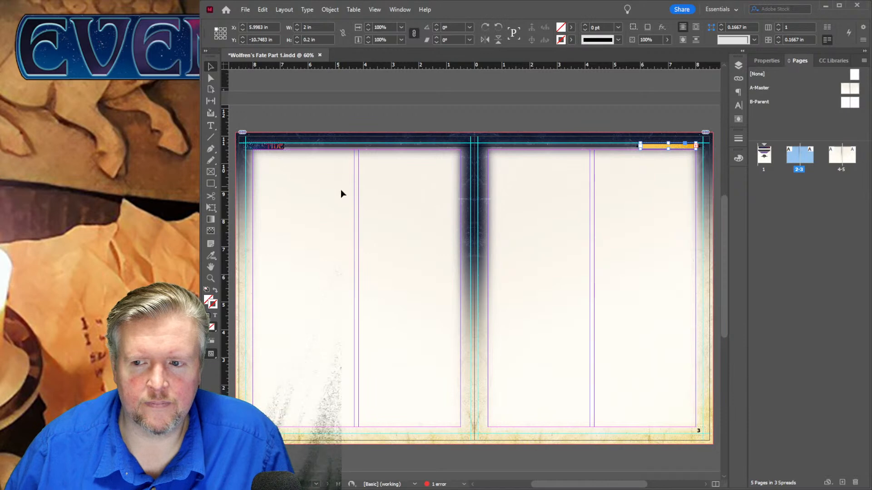
{"action": "scroll", "coordinate": [341, 193], "scroll_direction": "up", "scroll_amount": 2}
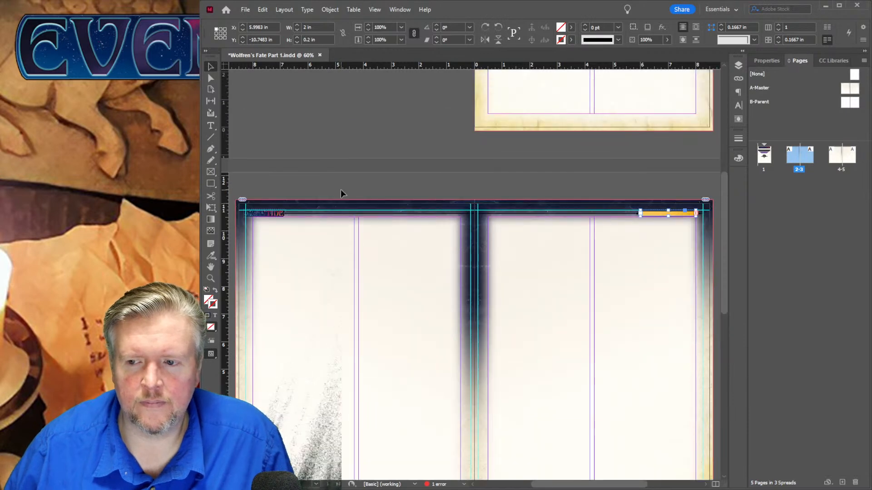
{"action": "scroll", "coordinate": [341, 193], "scroll_direction": "down", "scroll_amount": 2}
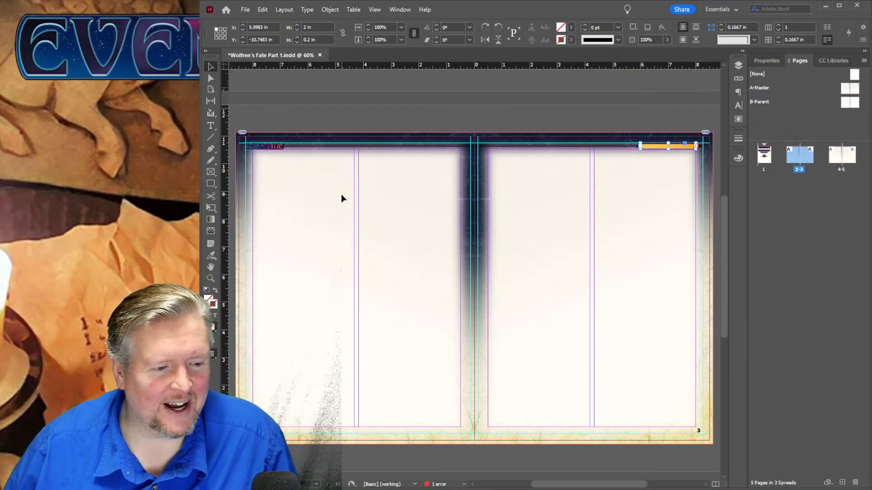
Place the Wolfren's Fate manuscript in the first column of page 2 and extend the frame upward to 10 in high.
{"action": "left_click", "coordinate": [695, 146]}
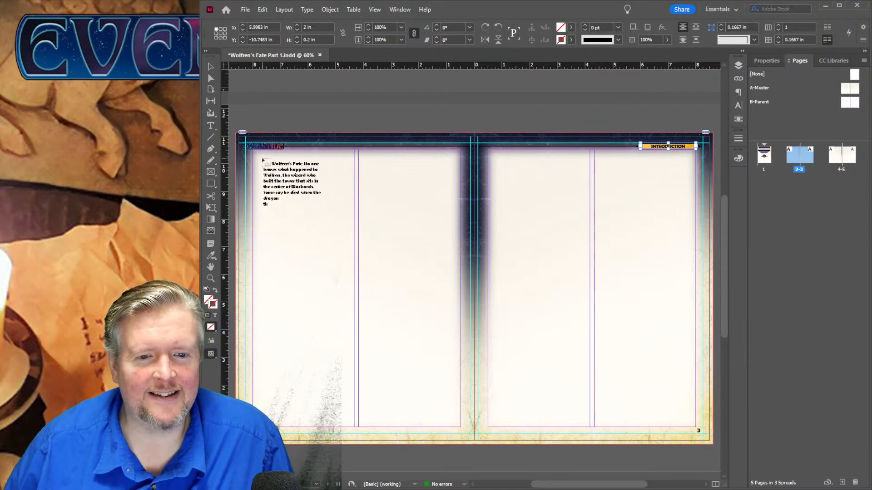
{"action": "left_click", "coordinate": [254, 154]}
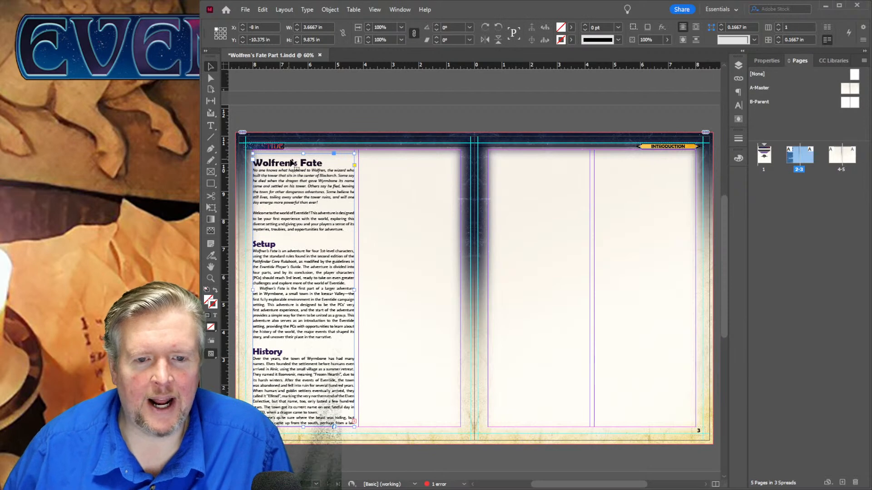
{"action": "left_click_drag", "start_coordinate": [302, 153], "coordinate": [304, 149]}
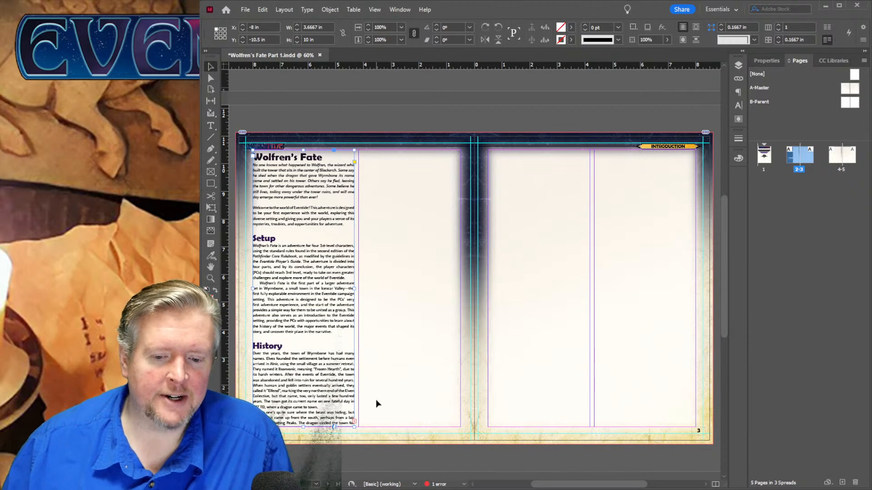
Thread the overset manuscript text into the second column of page 2 and both columns of page 3.
{"action": "left_click", "coordinate": [354, 424]}
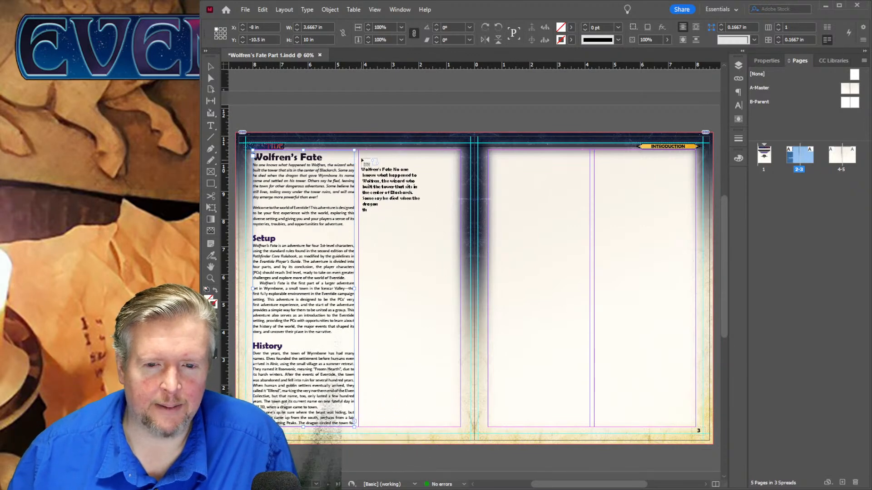
{"action": "left_click", "coordinate": [360, 154]}
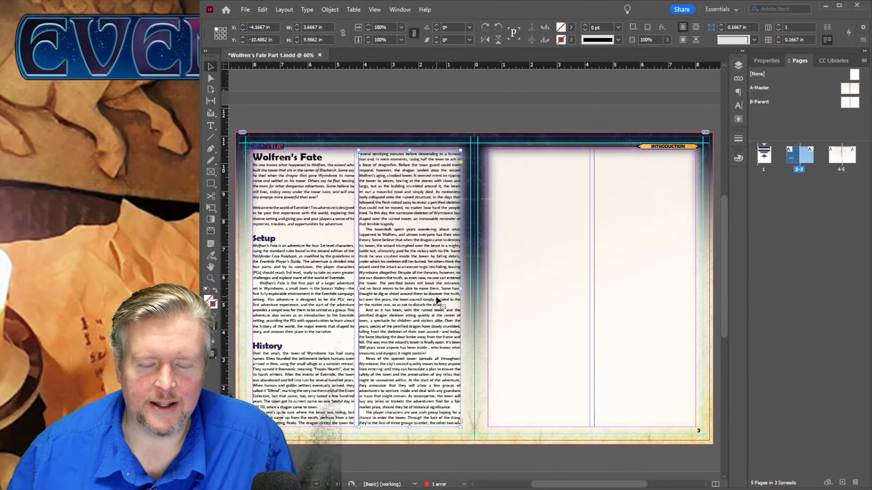
{"action": "left_click", "coordinate": [461, 422]}
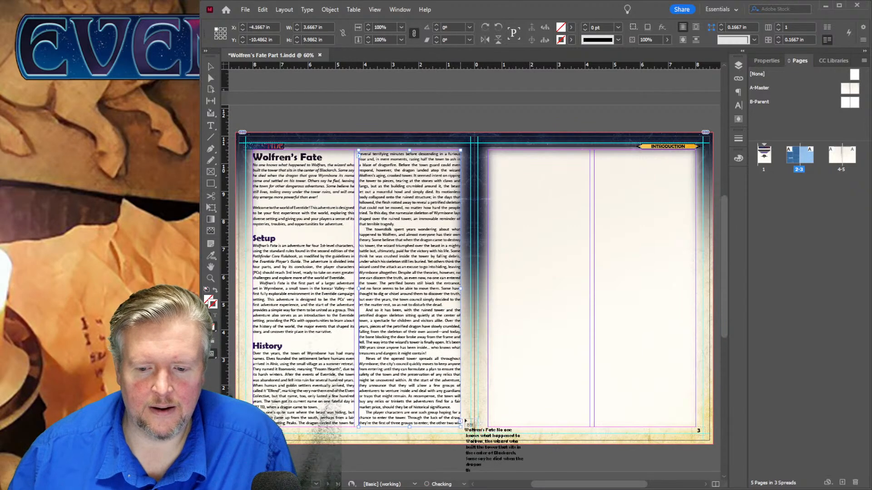
{"action": "left_click", "coordinate": [490, 154]}
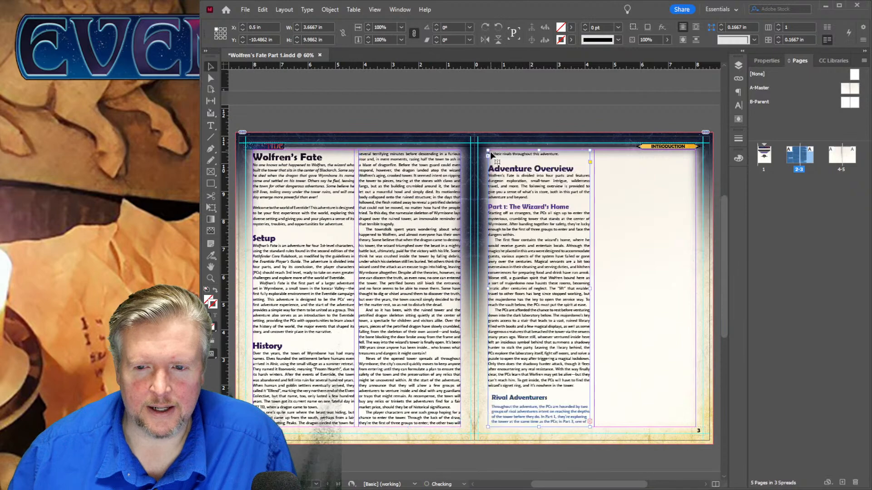
{"action": "left_click", "coordinate": [590, 422]}
{"action": "left_click", "coordinate": [597, 154]}
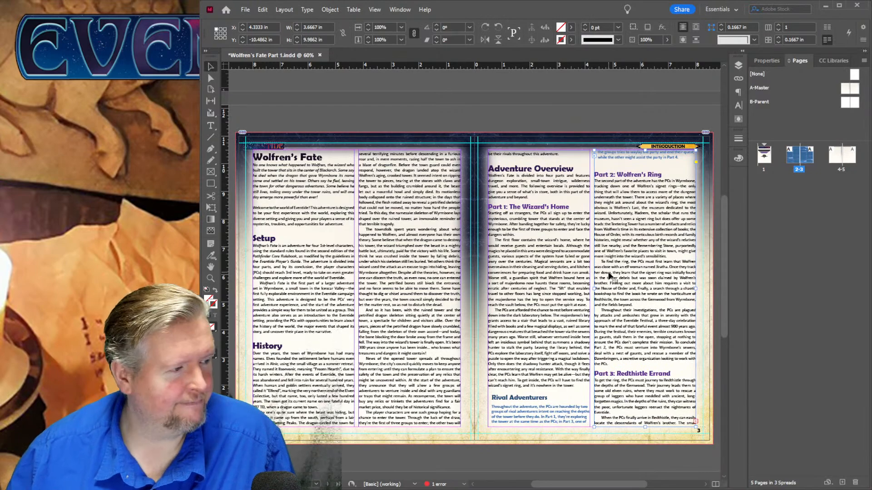
Continue the threaded manuscript text into the first column of page 4, keeping the frame aligned to the column.
{"action": "scroll", "coordinate": [610, 276], "scroll_direction": "down", "scroll_amount": 5}
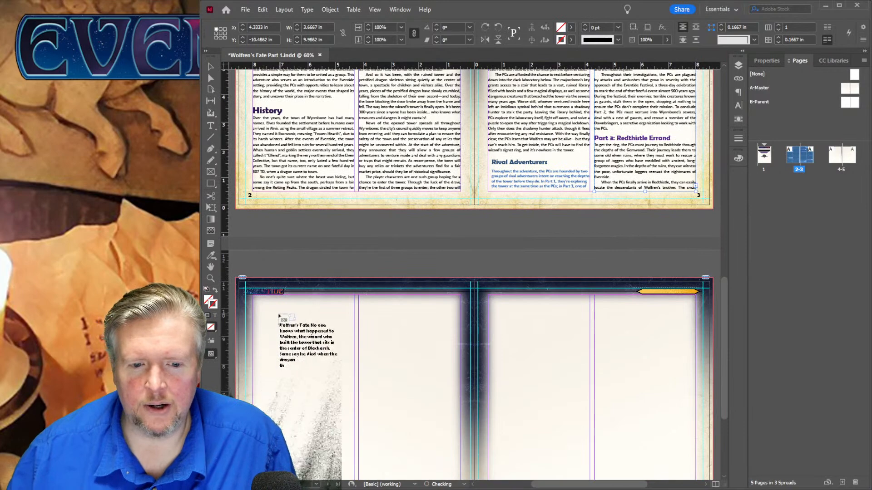
{"action": "left_click", "coordinate": [279, 316]}
{"action": "scroll", "coordinate": [319, 349], "scroll_direction": "down", "scroll_amount": 3}
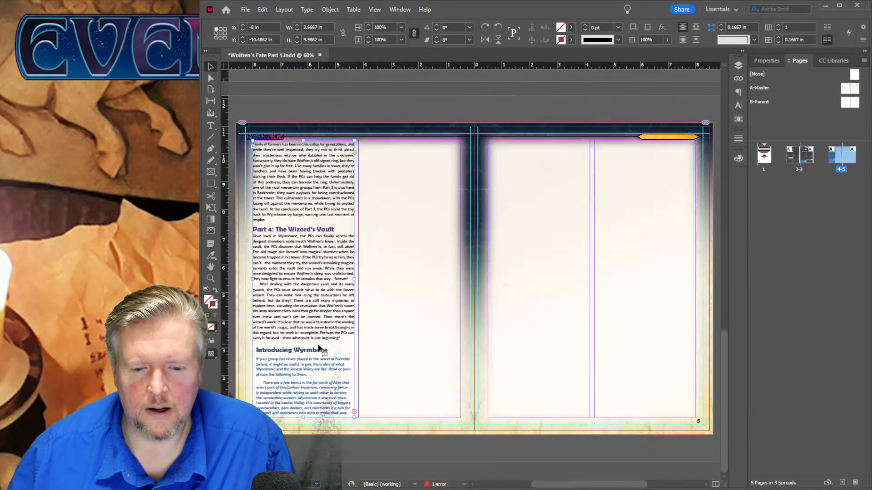
{"action": "left_click_drag", "start_coordinate": [353, 412], "coordinate": [354, 410]}
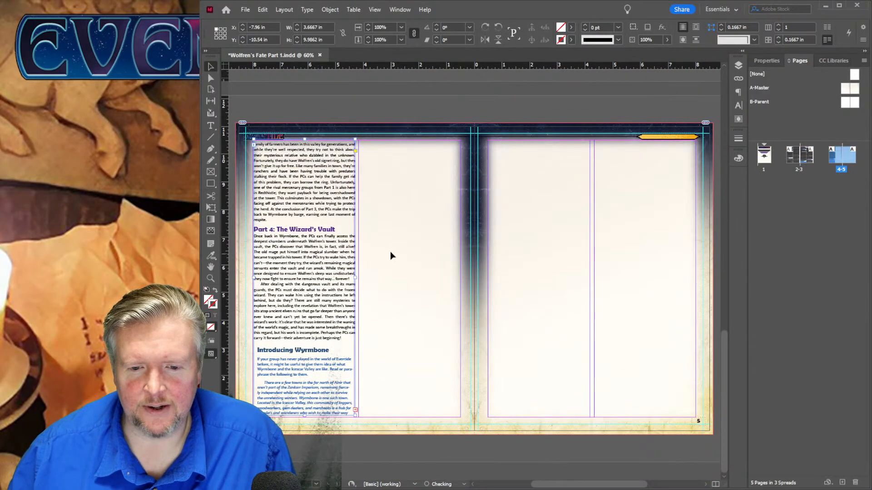
{"action": "key", "text": "ctrl+z"}
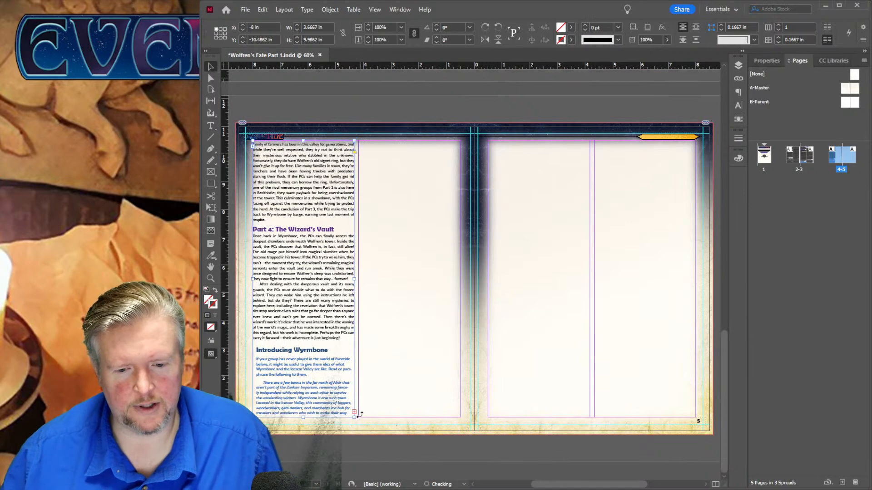
Thread the overset text into the second column of page 4 and extend the frame up to the top margin.
{"action": "left_click", "coordinate": [355, 413]}
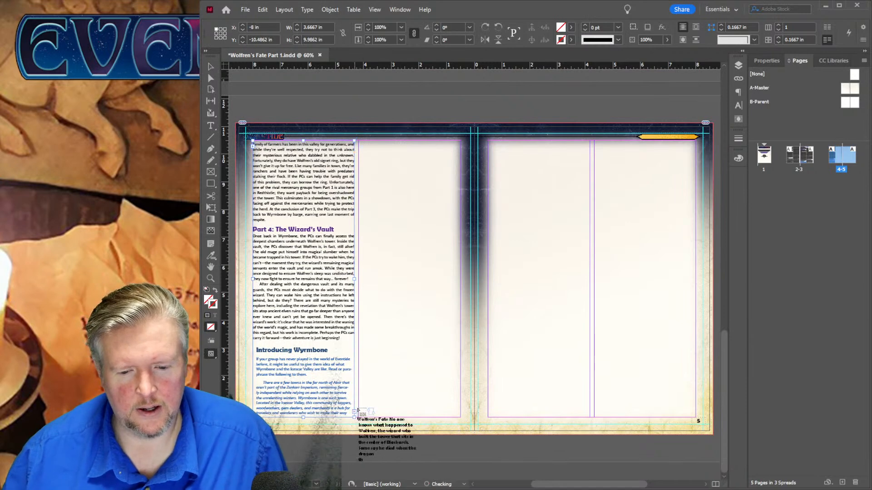
{"action": "left_click", "coordinate": [367, 150]}
{"action": "left_click_drag", "start_coordinate": [410, 150], "coordinate": [410, 140]}
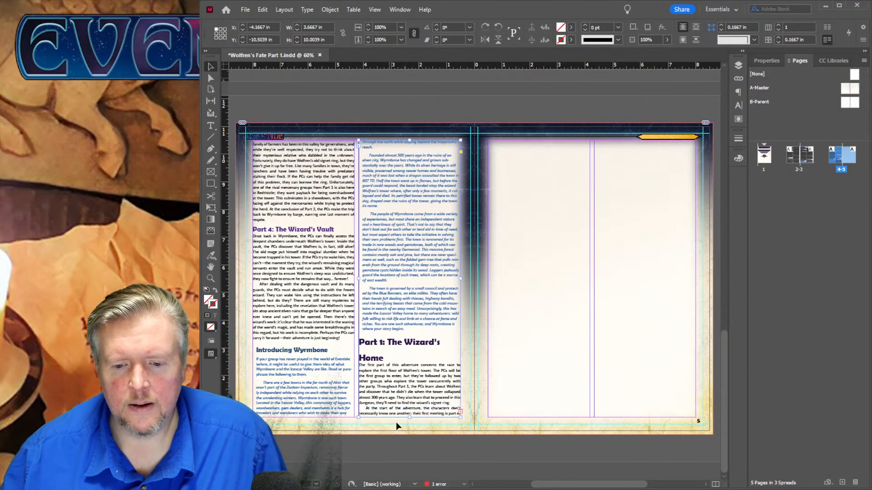
Thread the remaining overset text into both columns of page 5.
{"action": "left_click", "coordinate": [461, 411]}
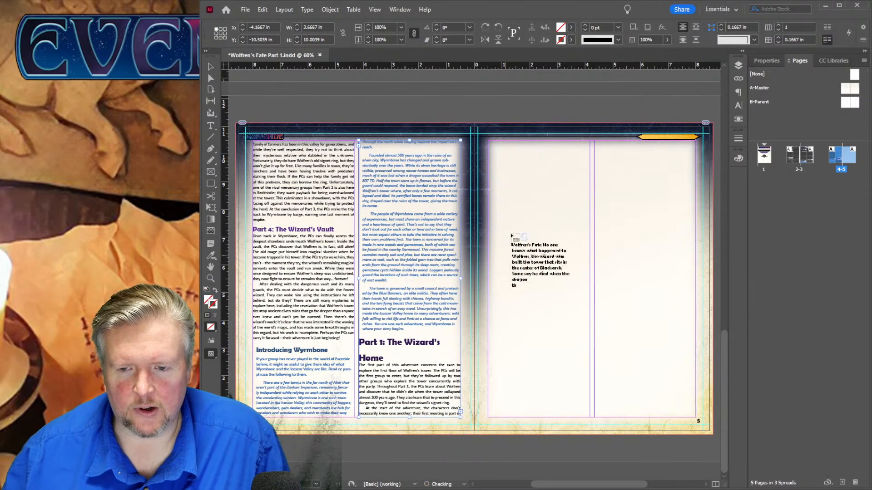
{"action": "left_click", "coordinate": [488, 142]}
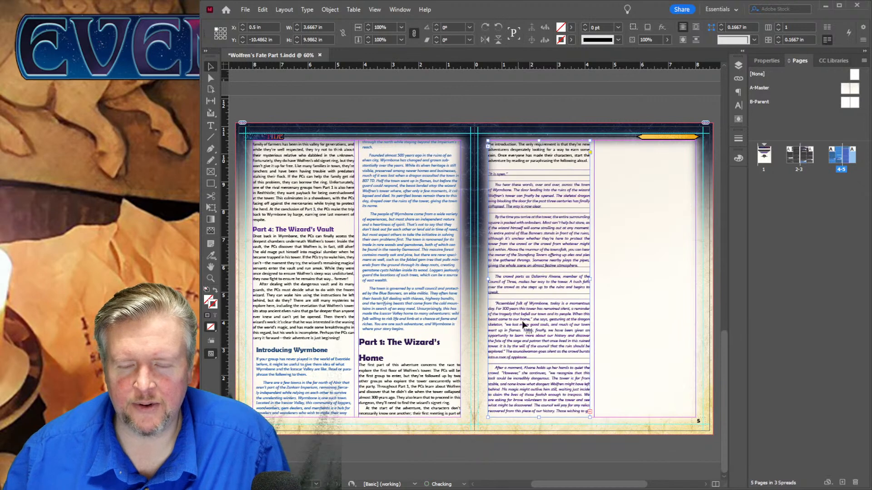
{"action": "left_click", "coordinate": [589, 412]}
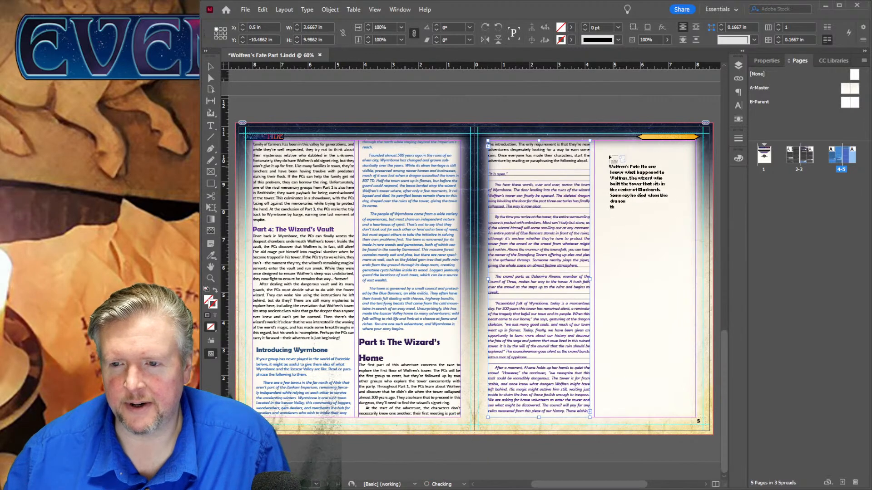
{"action": "left_click", "coordinate": [595, 142]}
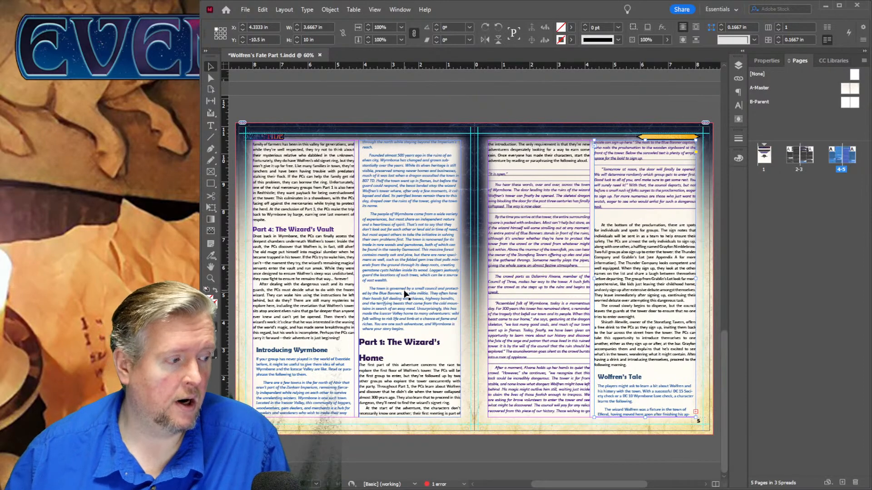
Delete the "Wolfren's Fate" heading at the start of the text on page 2 and view the page at 100%.
{"action": "scroll", "coordinate": [518, 302], "scroll_direction": "up", "scroll_amount": 10}
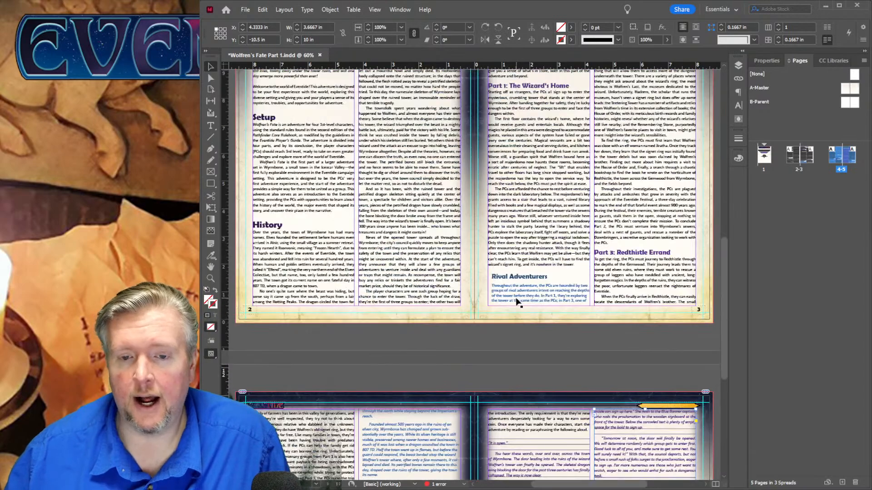
{"action": "scroll", "coordinate": [517, 302], "scroll_direction": "up", "scroll_amount": 3}
{"action": "scroll", "coordinate": [520, 302], "scroll_direction": "down", "scroll_amount": 3}
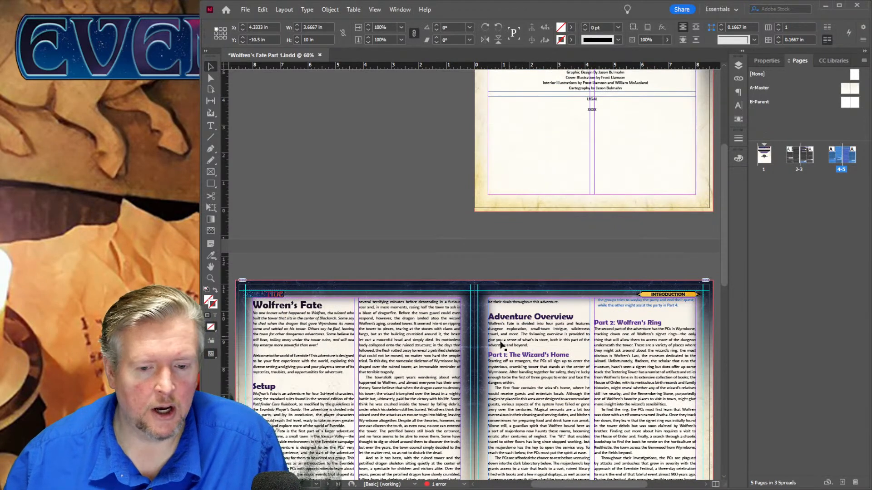
{"action": "scroll", "coordinate": [409, 355], "scroll_direction": "down", "scroll_amount": 5}
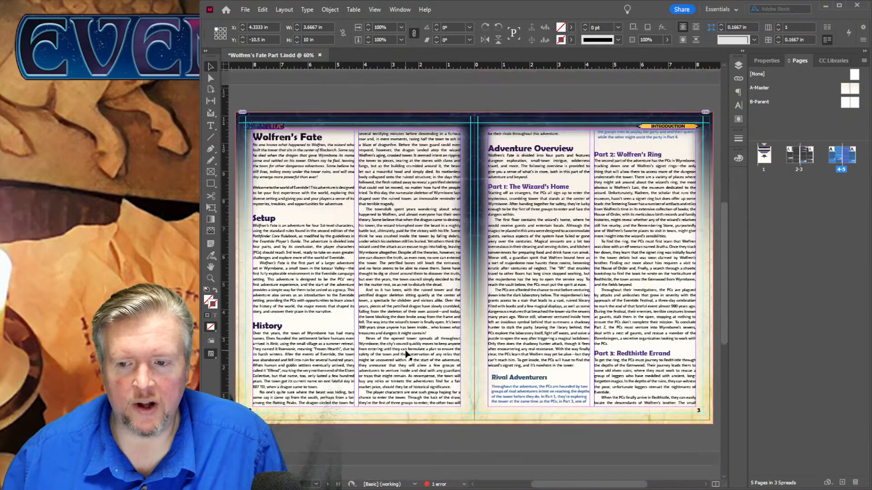
{"action": "scroll", "coordinate": [408, 355], "scroll_direction": "up", "scroll_amount": 1}
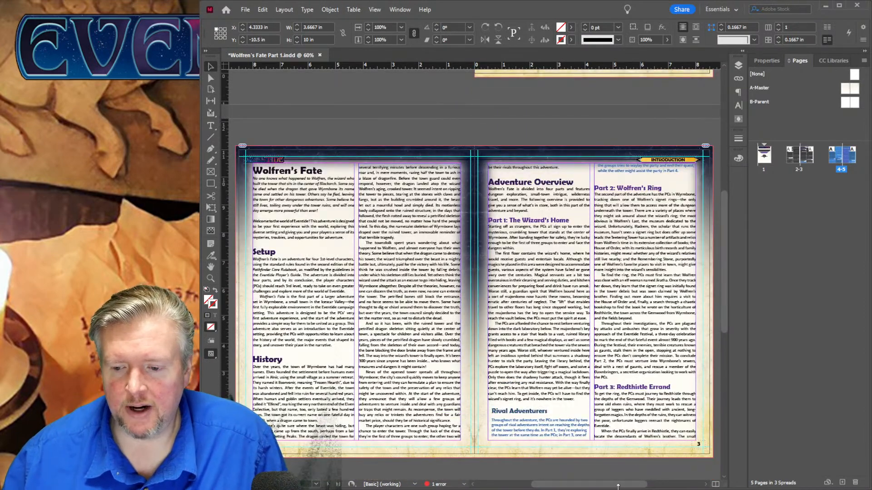
{"action": "left_click_drag", "start_coordinate": [620, 488], "coordinate": [593, 488]}
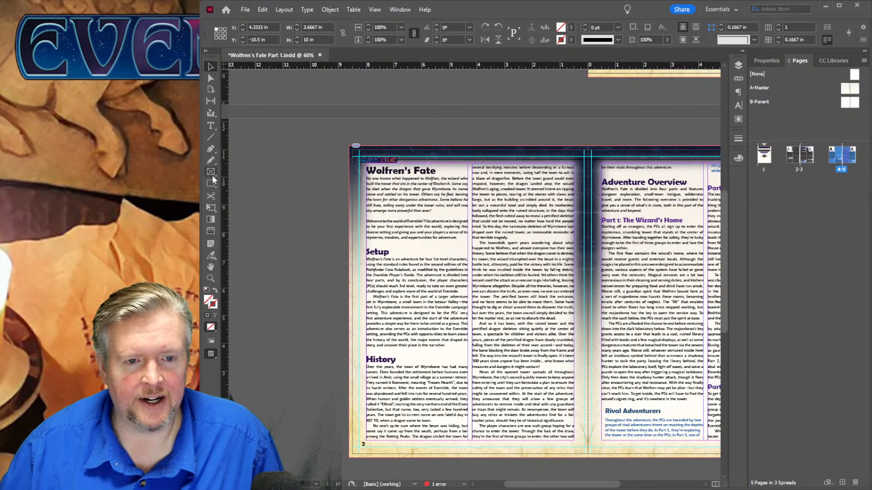
{"action": "left_click", "coordinate": [212, 125]}
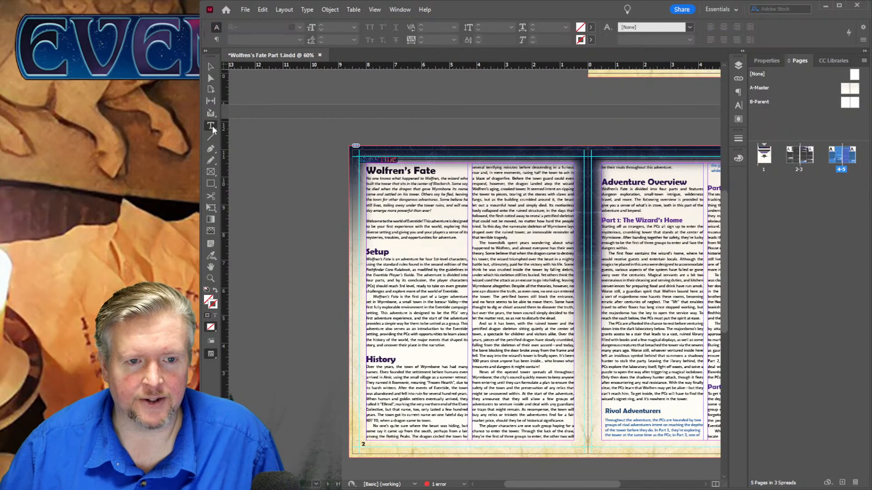
{"action": "double_click", "coordinate": [399, 170]}
{"action": "triple_click", "coordinate": [402, 171]}
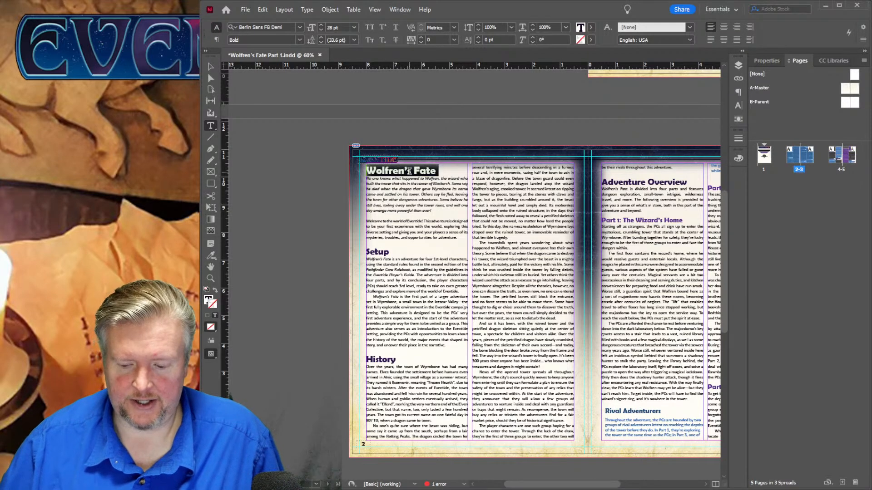
{"action": "key", "text": "BackSpace"}
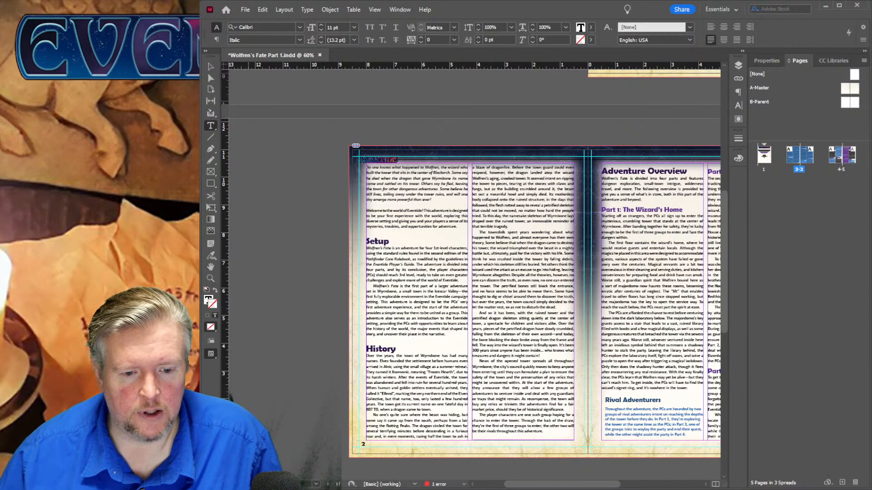
{"action": "key", "text": "ctrl+1"}
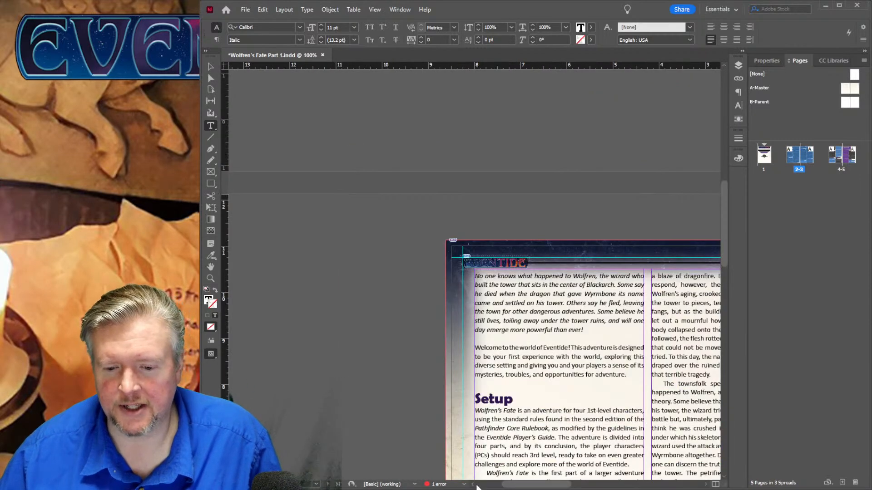
Extend the top edge of page 2's second-column text frame to the top margin, making the frame 10 in high.
{"action": "left_click_drag", "start_coordinate": [523, 487], "coordinate": [548, 486]}
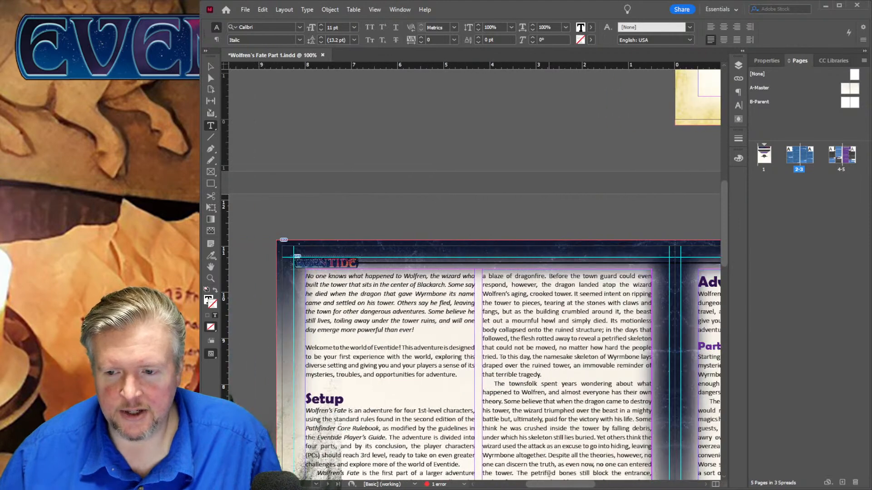
{"action": "scroll", "coordinate": [607, 321], "scroll_direction": "down", "scroll_amount": 2}
{"action": "scroll", "coordinate": [606, 321], "scroll_direction": "down", "scroll_amount": 2}
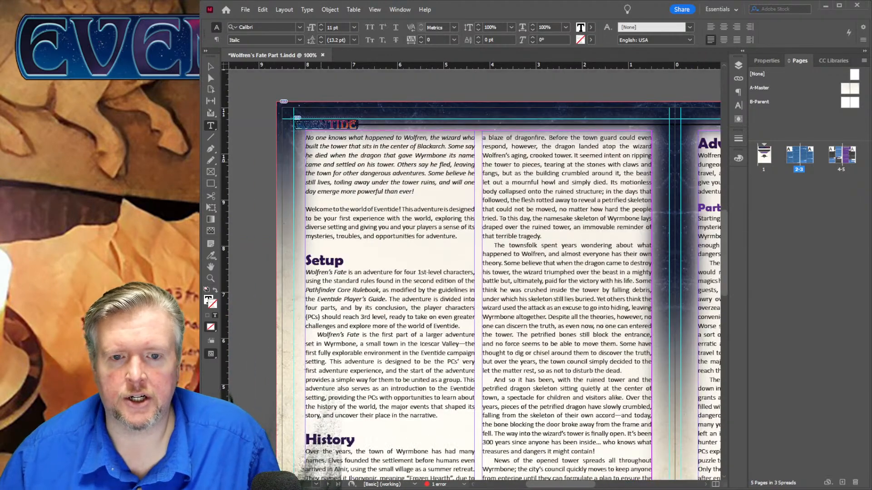
{"action": "triple_click", "coordinate": [362, 182]}
{"action": "left_click", "coordinate": [362, 182]}
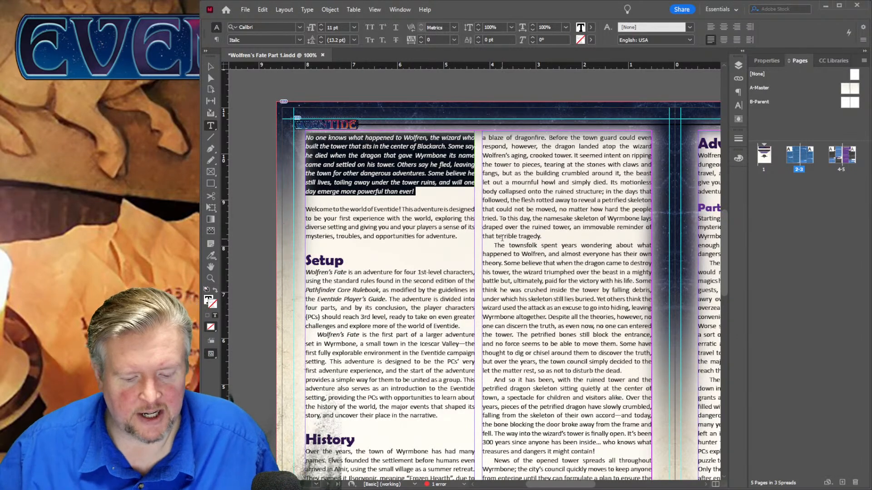
{"action": "left_click", "coordinate": [567, 142]}
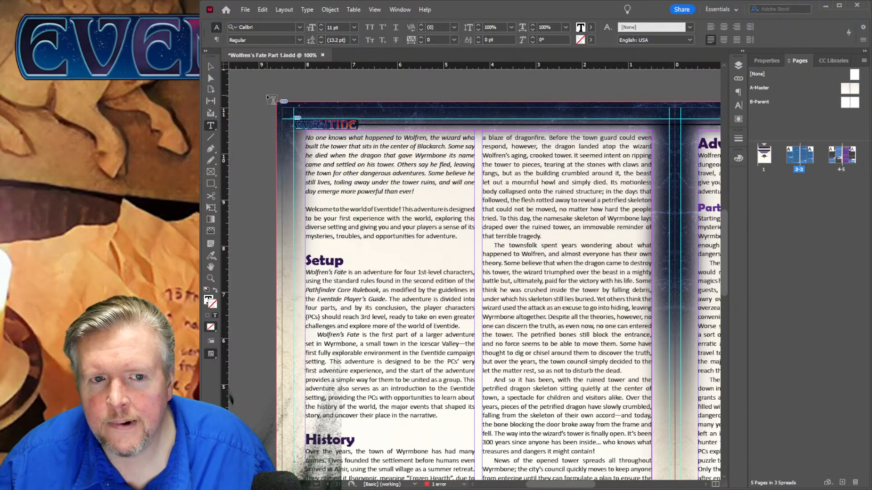
{"action": "left_click", "coordinate": [211, 68]}
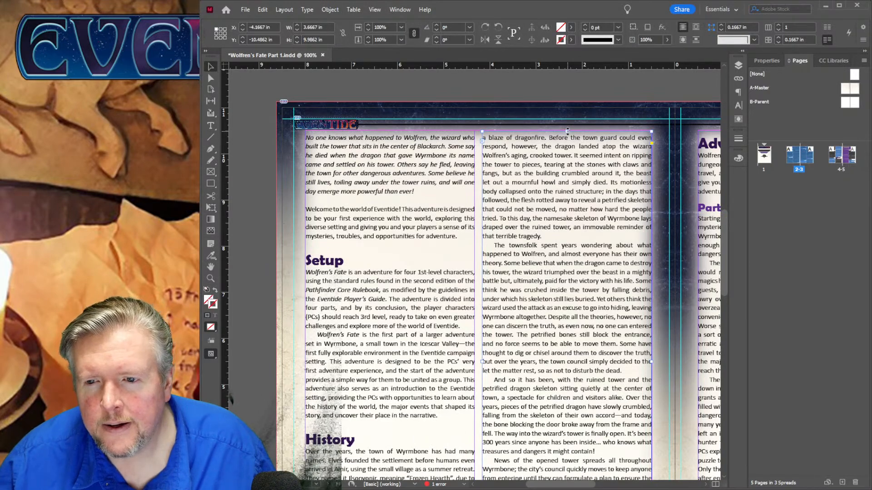
{"action": "left_click_drag", "start_coordinate": [567, 131], "coordinate": [566, 131]}
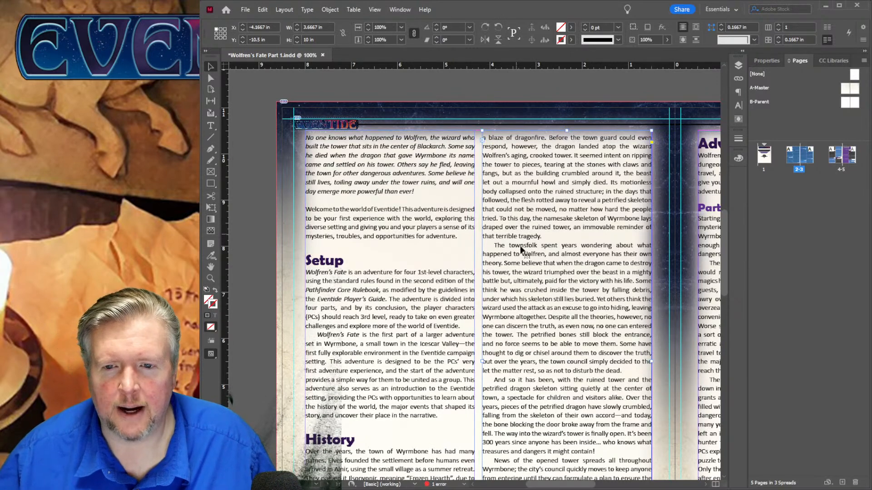
{"action": "scroll", "coordinate": [524, 255], "scroll_direction": "down", "scroll_amount": 1}
{"action": "scroll", "coordinate": [525, 256], "scroll_direction": "down", "scroll_amount": 2}
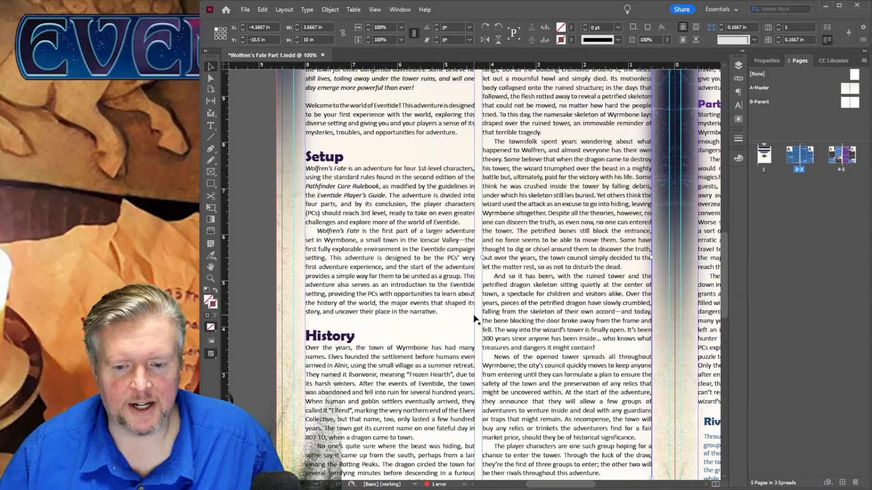
{"action": "scroll", "coordinate": [474, 320], "scroll_direction": "down", "scroll_amount": 1}
{"action": "scroll", "coordinate": [475, 319], "scroll_direction": "up", "scroll_amount": 2}
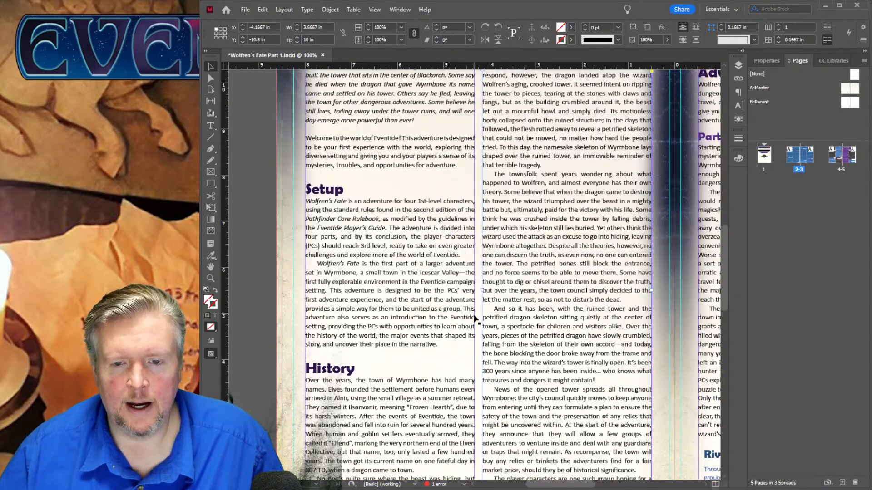
{"action": "scroll", "coordinate": [475, 325], "scroll_direction": "down", "scroll_amount": 1}
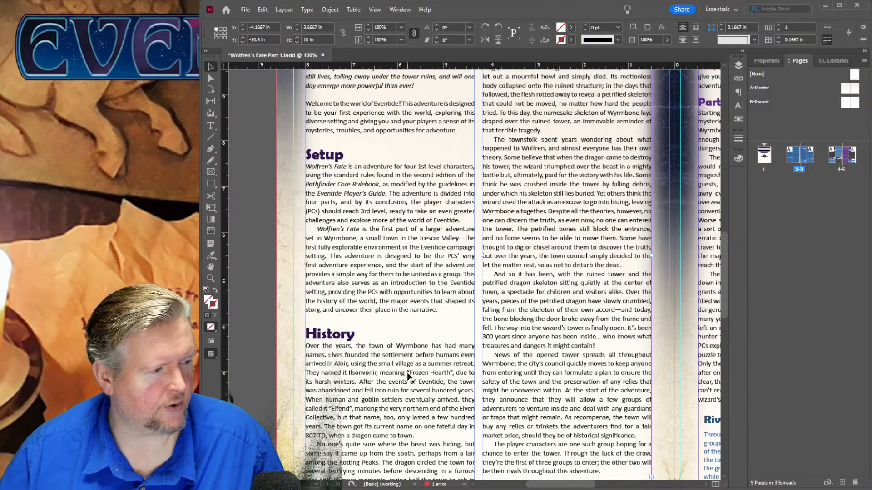
Cut the italic opening paragraph about Wolfren from the start of the first column on page 2.
{"action": "scroll", "coordinate": [473, 342], "scroll_direction": "up", "scroll_amount": 3}
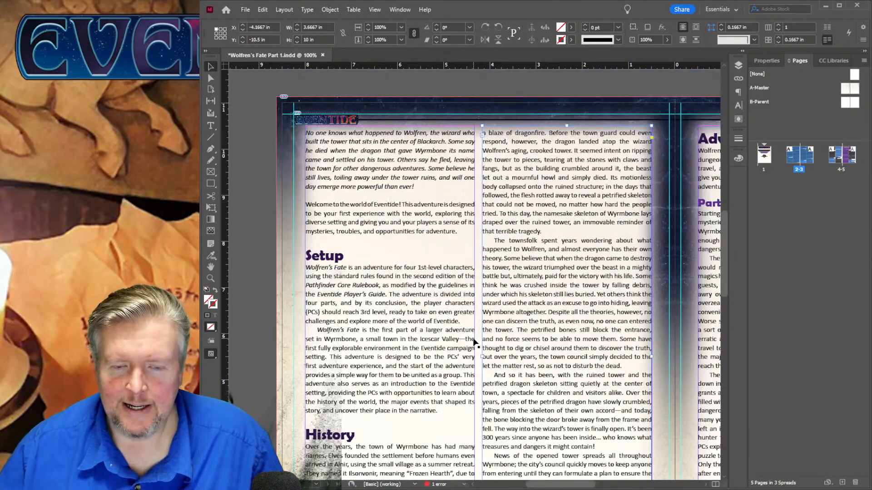
{"action": "left_click", "coordinate": [211, 126]}
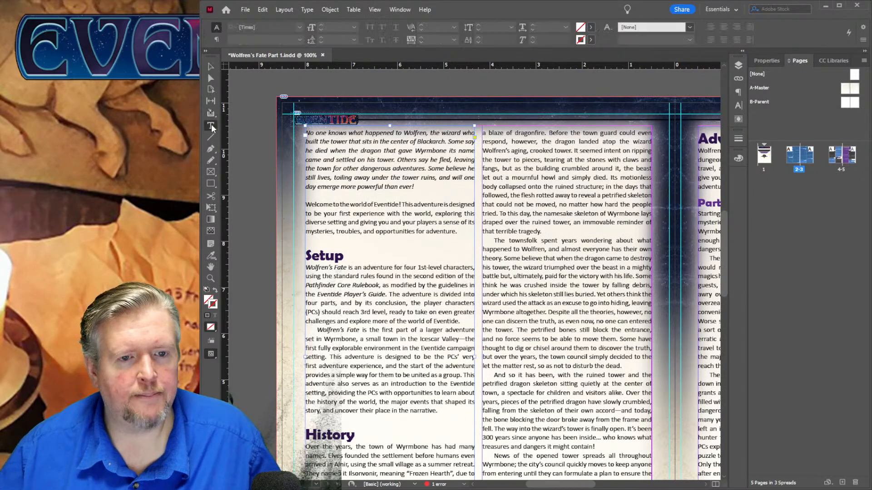
{"action": "triple_click", "coordinate": [394, 151]}
{"action": "left_click", "coordinate": [393, 151]}
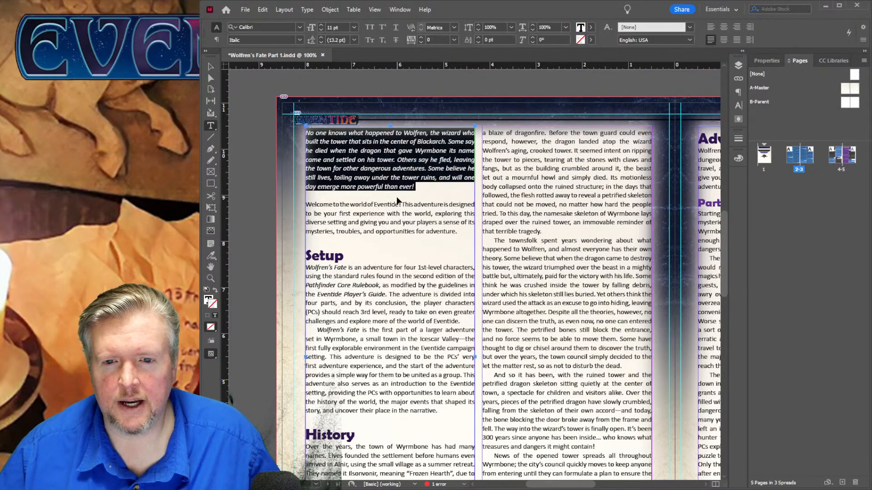
{"action": "key", "text": "BackSpace"}
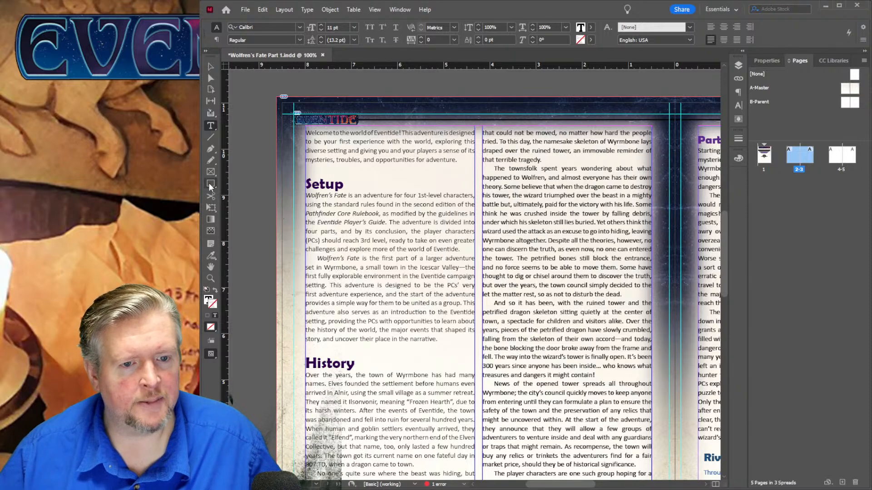
{"action": "left_click", "coordinate": [210, 185]}
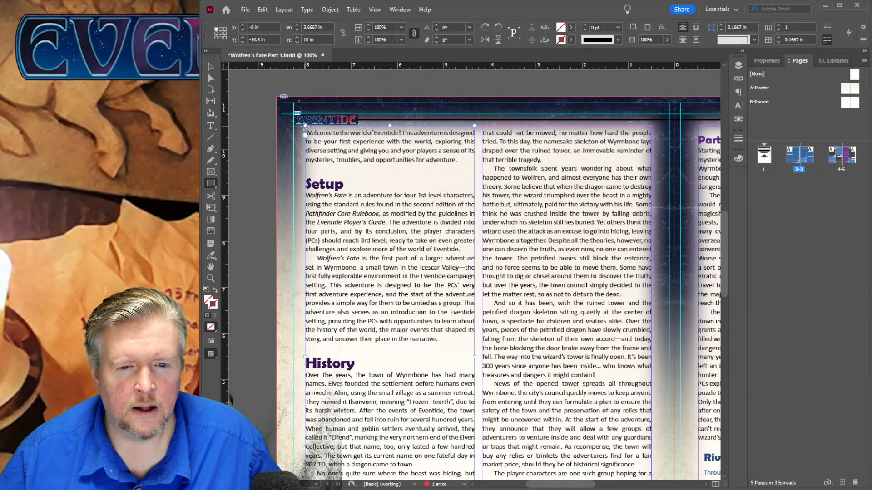
{"action": "left_click_drag", "start_coordinate": [305, 127], "coordinate": [654, 194]}
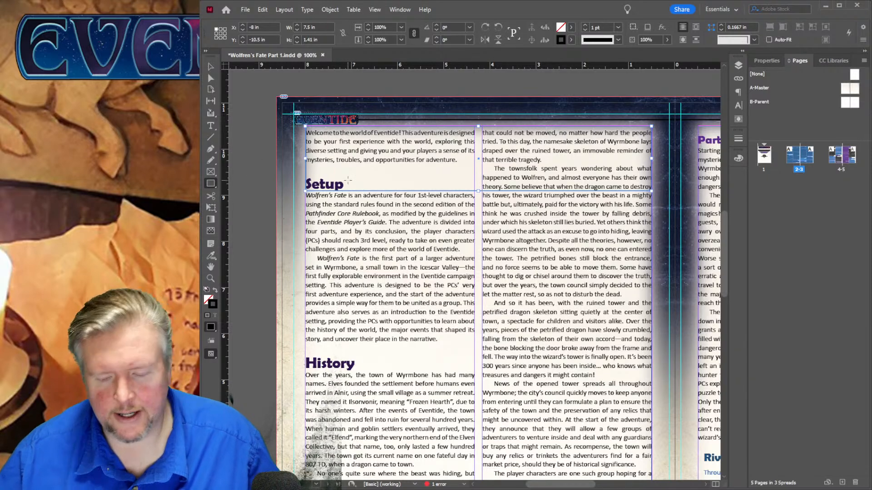
{"action": "key", "text": "Delete"}
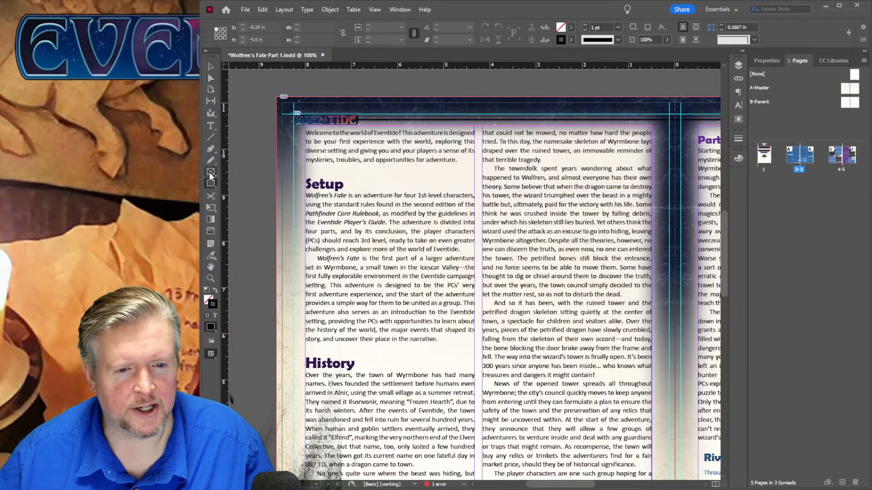
Draw a frame about 7.5 in by 1.27 in across both columns at page 2's top margin and convert it to a text frame.
{"action": "left_click", "coordinate": [210, 172]}
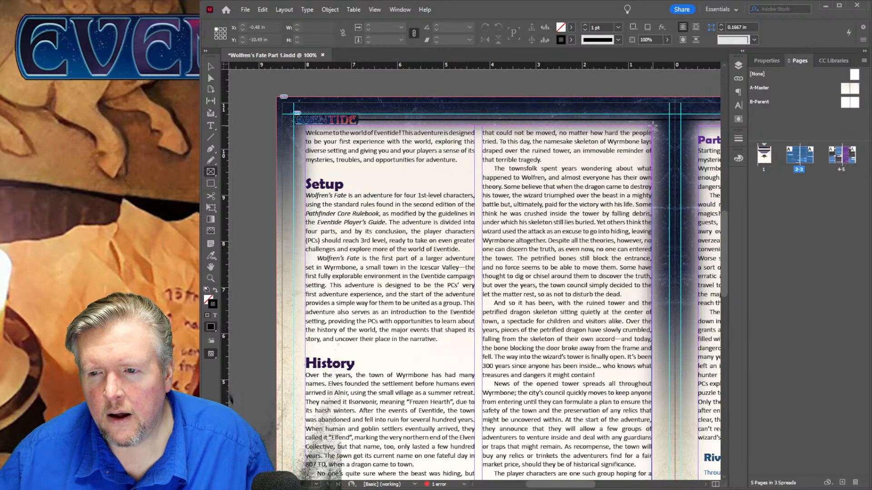
{"action": "left_click_drag", "start_coordinate": [653, 128], "coordinate": [305, 184]}
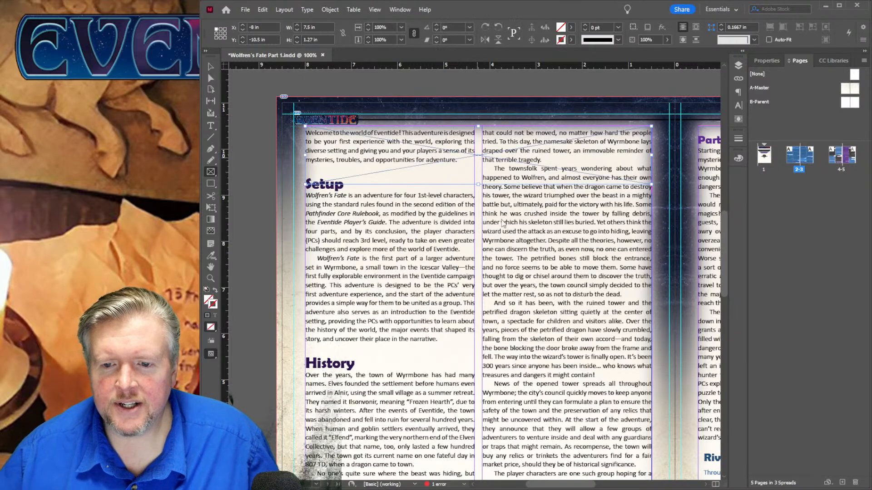
{"action": "left_click", "coordinate": [641, 337]}
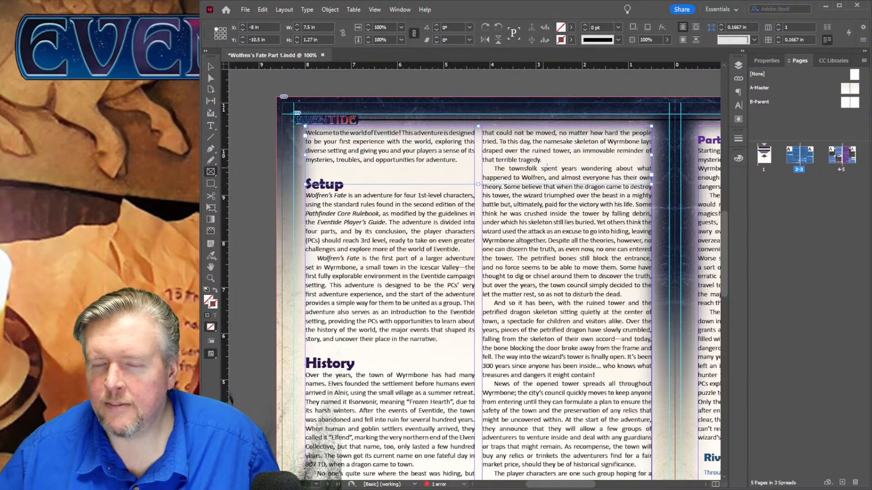
Apply text wrap to the new frame so the body text in both columns of page 2 starts below it.
{"action": "left_click", "coordinate": [766, 61]}
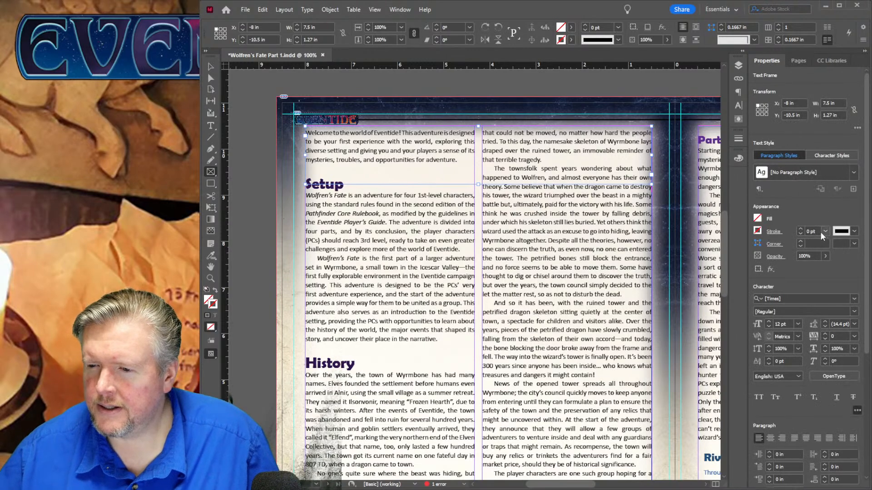
{"action": "scroll", "coordinate": [823, 255], "scroll_direction": "down", "scroll_amount": 5}
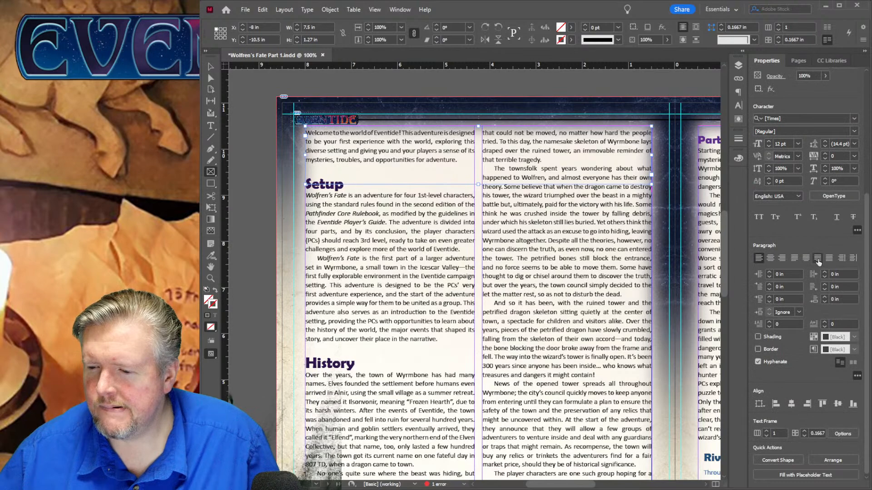
{"action": "scroll", "coordinate": [818, 263], "scroll_direction": "down", "scroll_amount": 1}
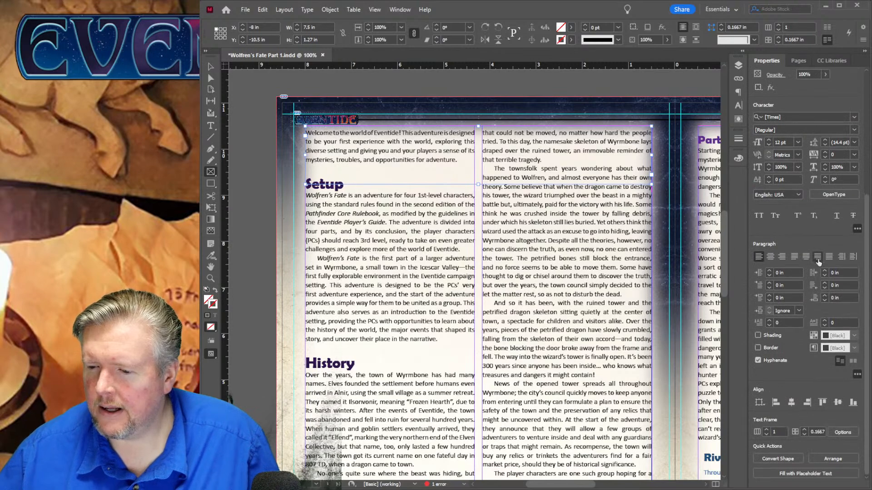
{"action": "scroll", "coordinate": [819, 261], "scroll_direction": "up", "scroll_amount": 5}
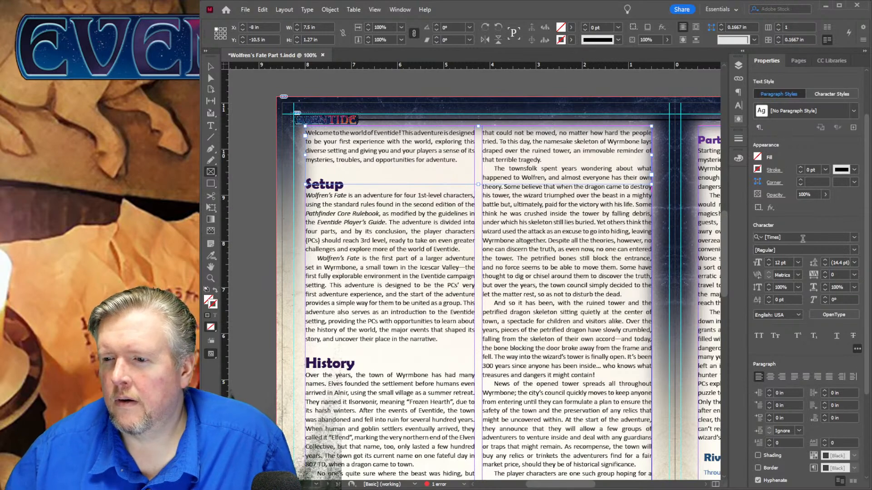
{"action": "scroll", "coordinate": [806, 367], "scroll_direction": "down", "scroll_amount": 3}
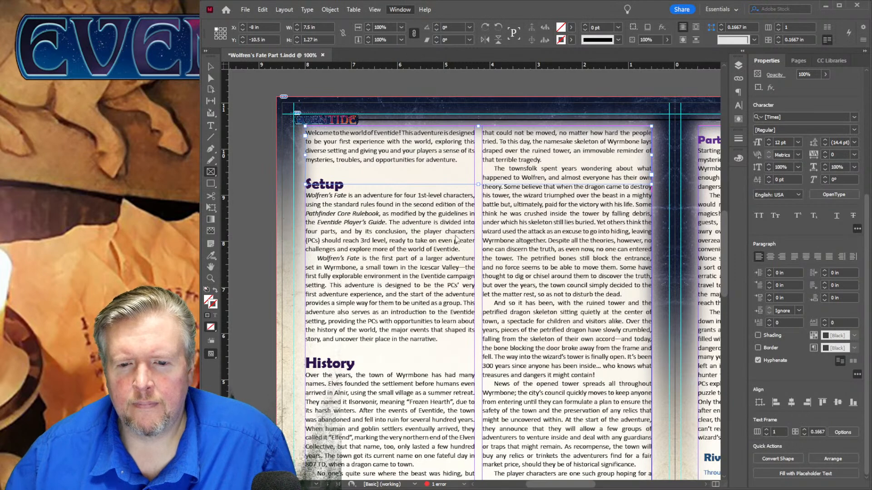
{"action": "left_click", "coordinate": [636, 82]}
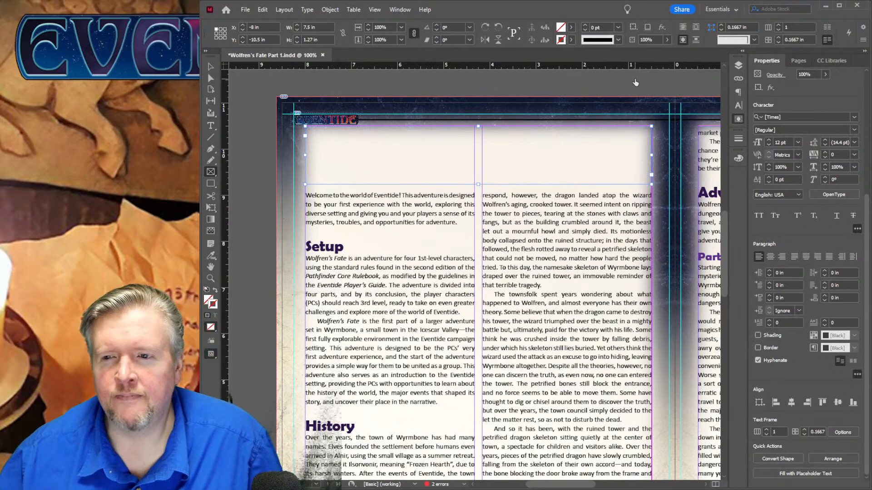
Paste the cut opening paragraph into the new text frame and try the H1 paragraph style on it.
{"action": "key", "text": "t"}
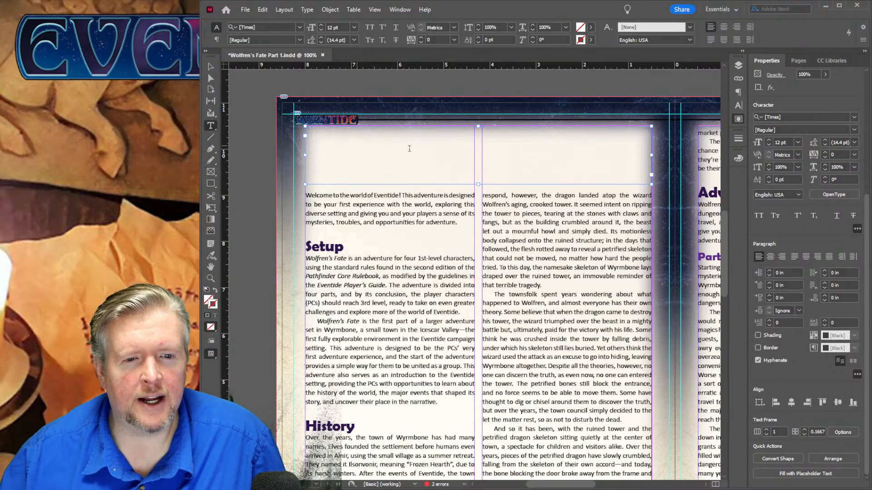
{"action": "left_click", "coordinate": [479, 139]}
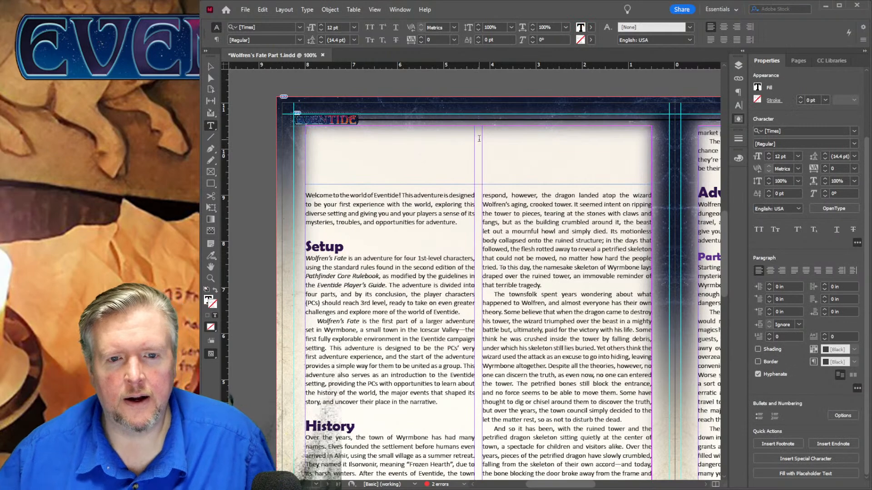
{"action": "key", "text": "ctrl+v"}
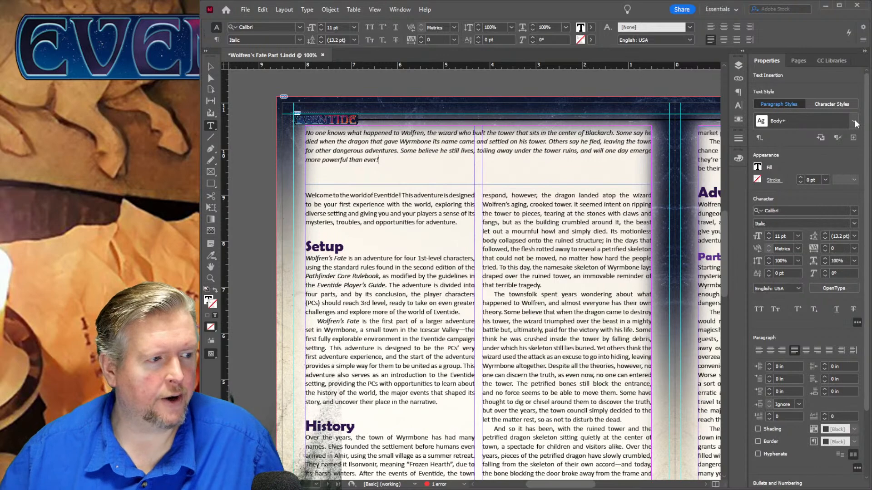
{"action": "left_click", "coordinate": [801, 205]}
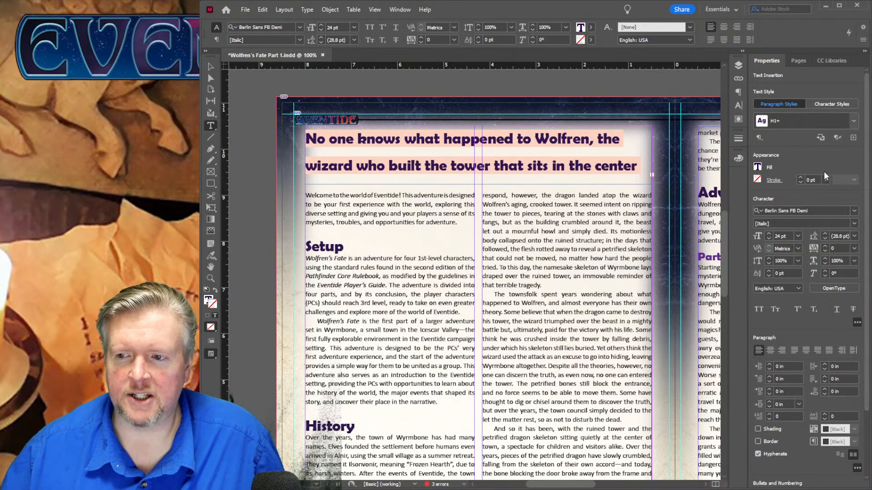
{"action": "key", "text": "ctrl+z"}
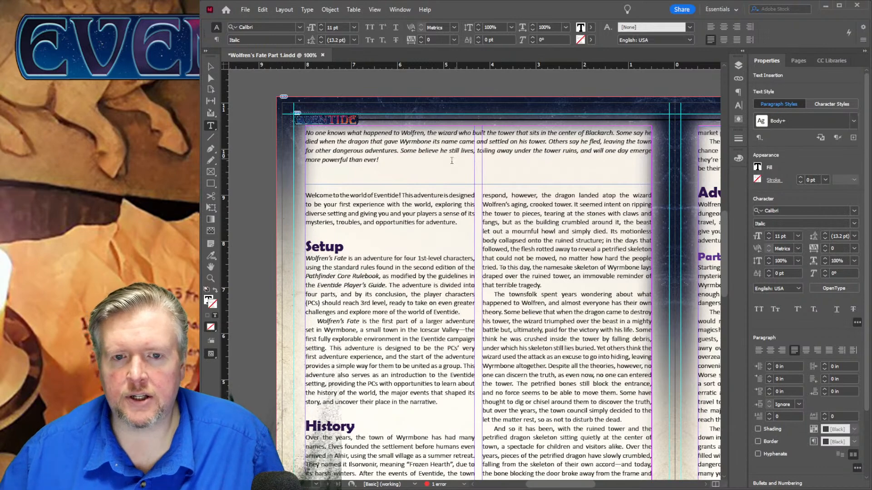
Select the whole pasted opening paragraph, clear its style overrides and make it italic again.
{"action": "left_click", "coordinate": [390, 159]}
{"action": "double_click", "coordinate": [389, 159]}
{"action": "left_click", "coordinate": [389, 159]}
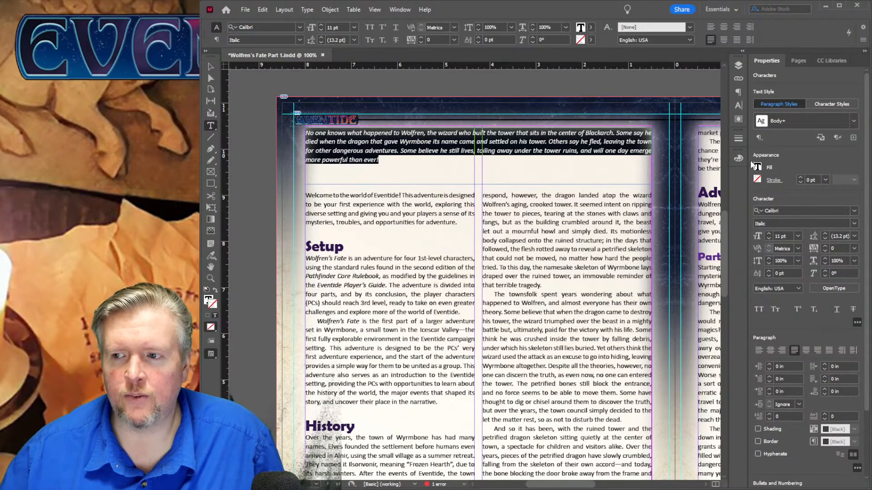
{"action": "left_click", "coordinate": [837, 139]}
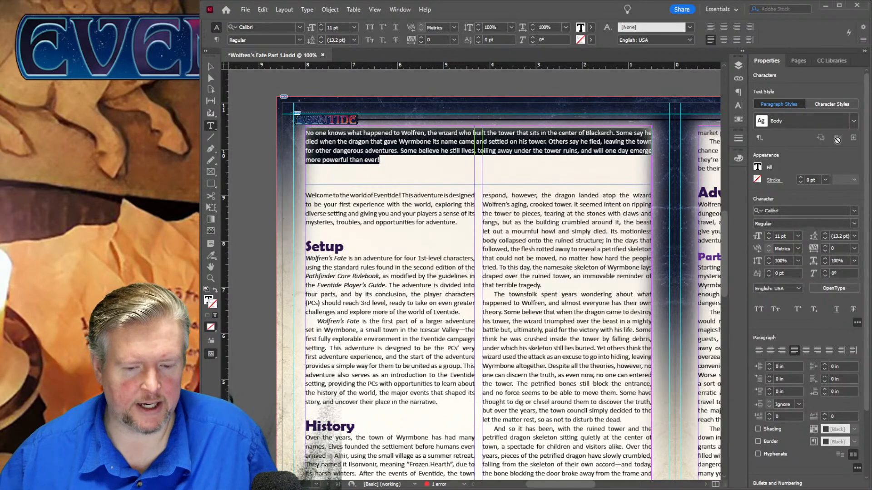
{"action": "key", "text": "ctrl+shift+i"}
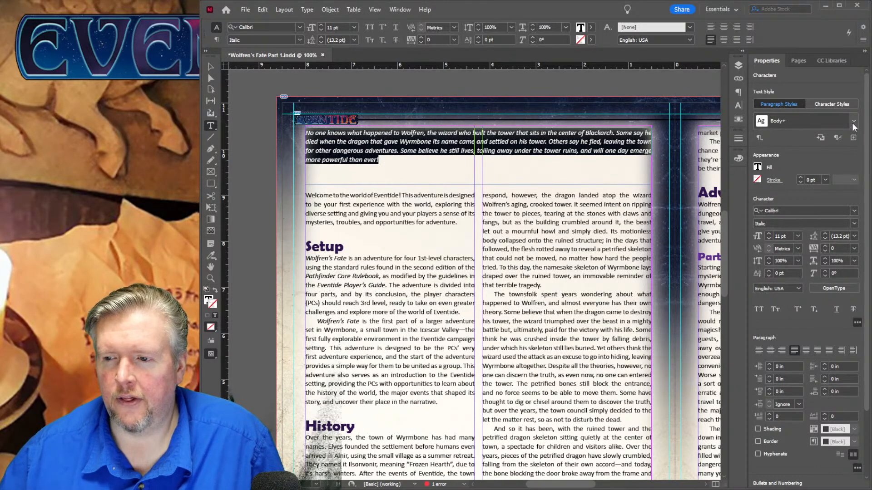
Set the font of the selected opening paragraph to Baka Too.
{"action": "left_click", "coordinate": [855, 211]}
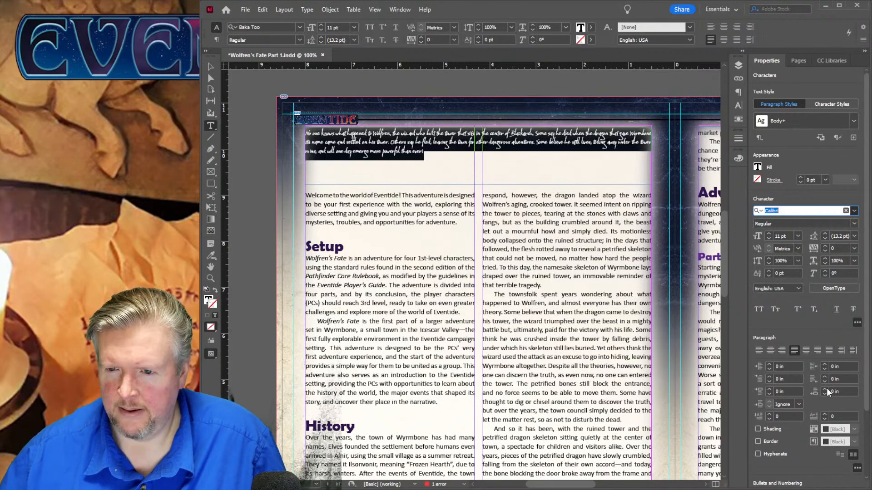
{"action": "key", "text": "Return"}
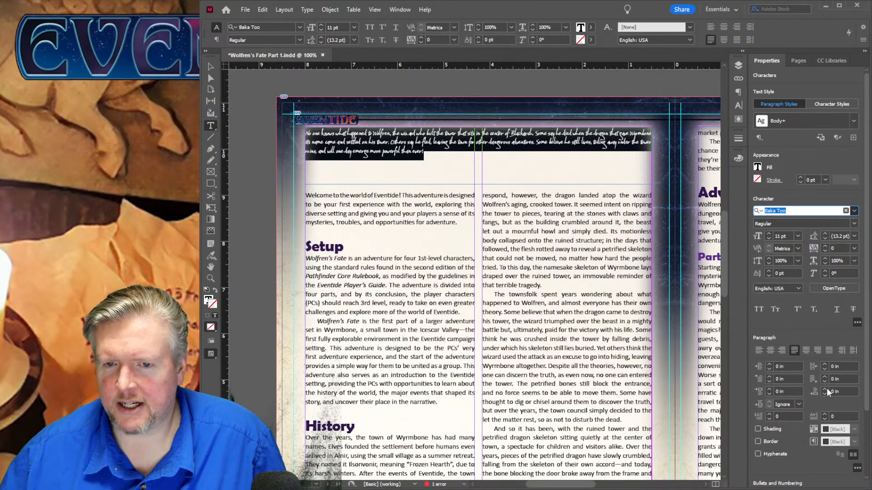
Set the font size of the opening paragraph in the full-width frame to 12 pt.
{"action": "left_click", "coordinate": [769, 234]}
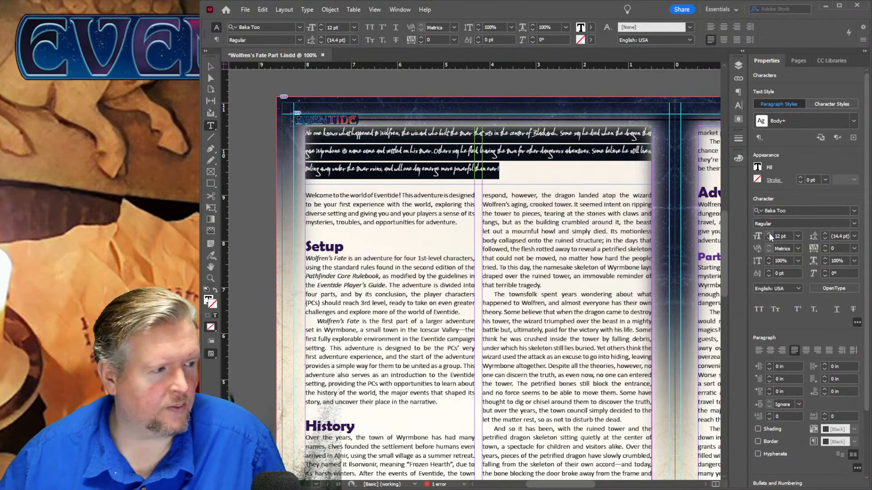
{"action": "left_click", "coordinate": [498, 135]}
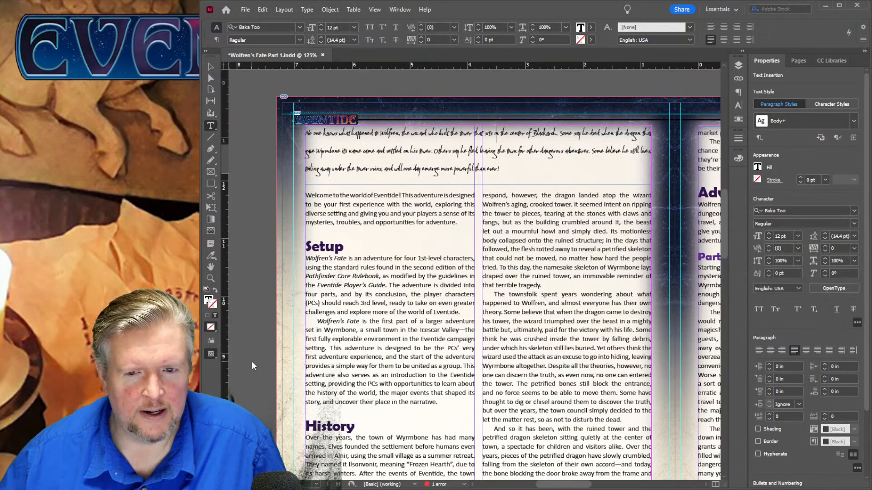
{"action": "key", "text": "ctrl+="}
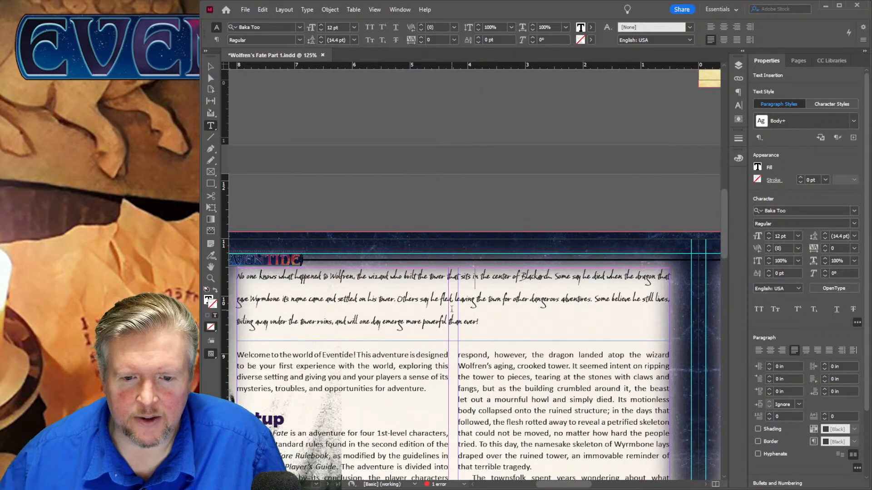
Select the whole opening paragraph, preview installed fonts on it and set its font to Olicana Fine.
{"action": "scroll", "coordinate": [452, 309], "scroll_direction": "down", "scroll_amount": 1}
{"action": "triple_click", "coordinate": [488, 288]}
{"action": "left_click", "coordinate": [489, 289]}
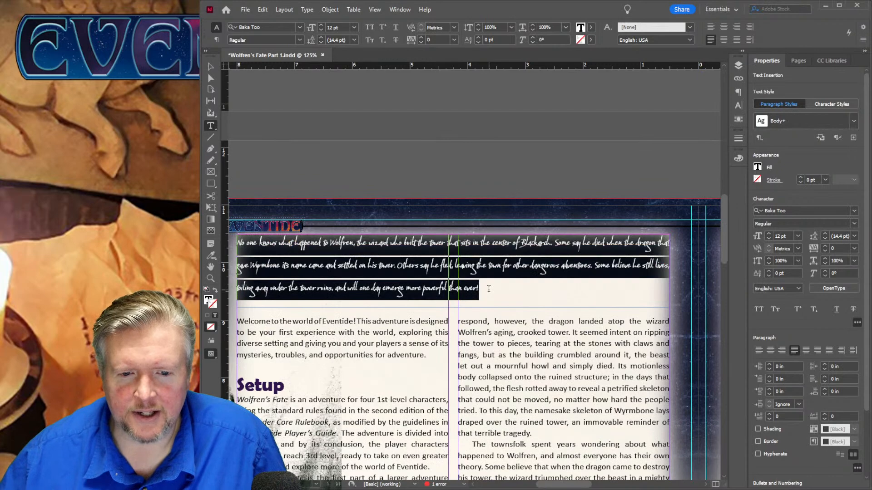
{"action": "left_click", "coordinate": [854, 212]}
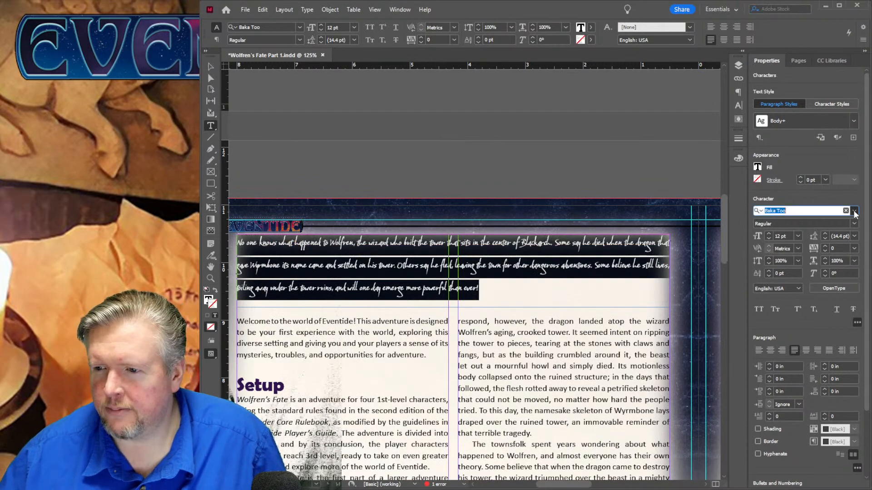
{"action": "scroll", "coordinate": [797, 365], "scroll_direction": "down", "scroll_amount": 5}
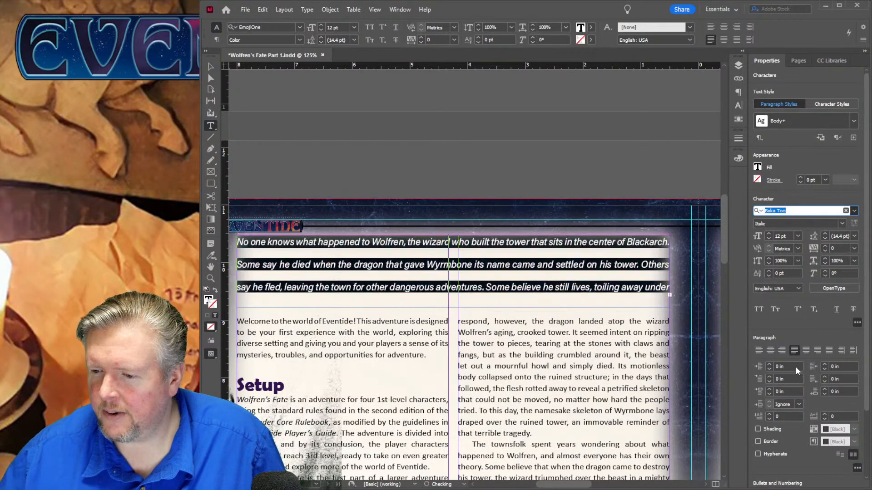
{"action": "scroll", "coordinate": [795, 367], "scroll_direction": "up", "scroll_amount": 5}
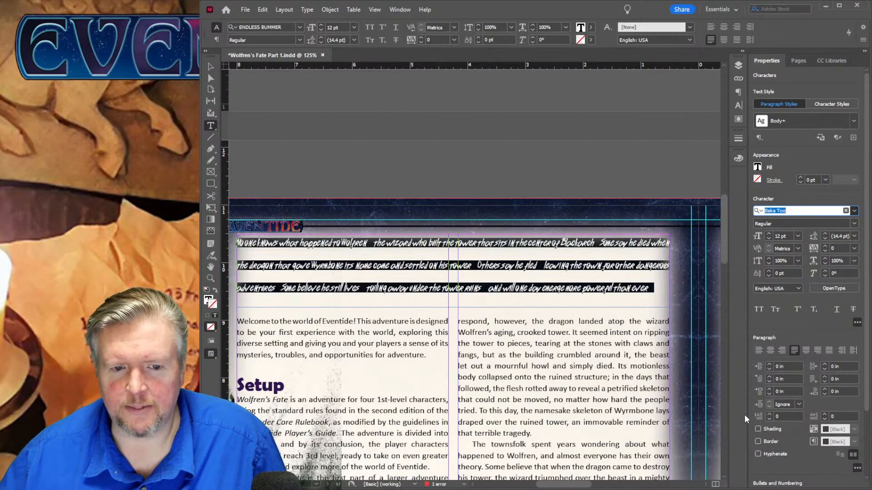
{"action": "scroll", "coordinate": [743, 414], "scroll_direction": "down", "scroll_amount": 1}
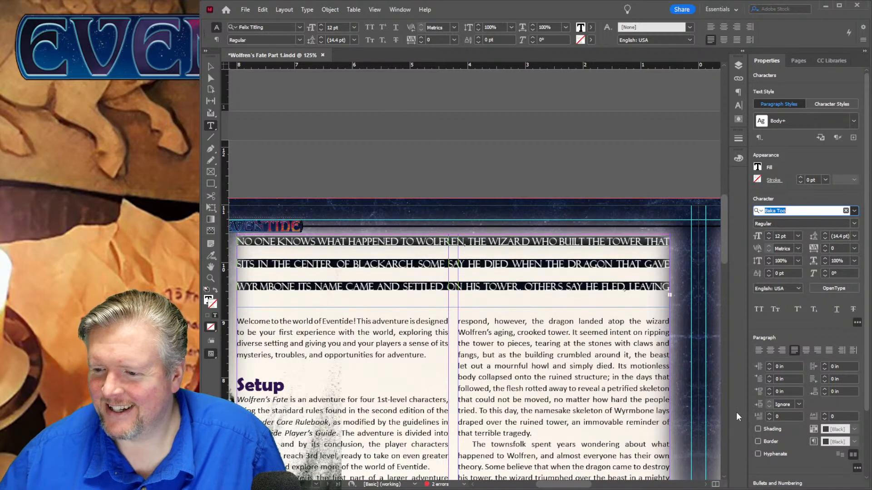
{"action": "scroll", "coordinate": [735, 387], "scroll_direction": "down", "scroll_amount": 2}
{"action": "scroll", "coordinate": [734, 386], "scroll_direction": "down", "scroll_amount": 1}
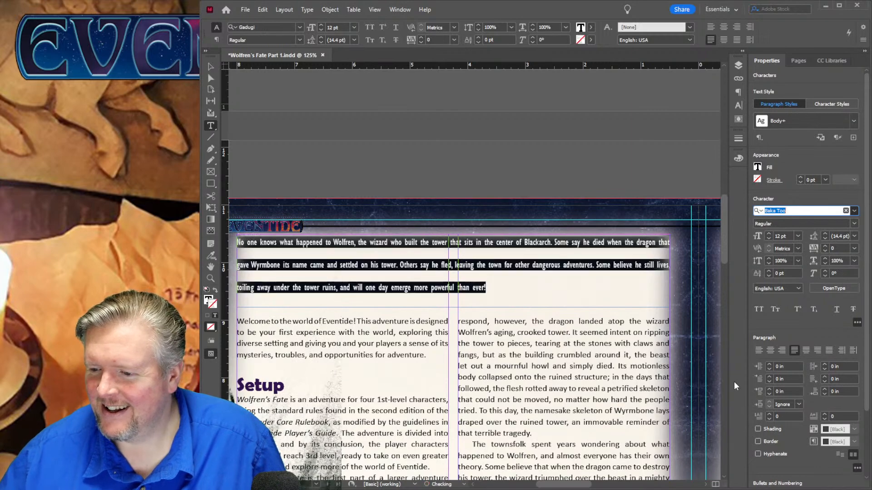
{"action": "scroll", "coordinate": [732, 386], "scroll_direction": "down", "scroll_amount": 3}
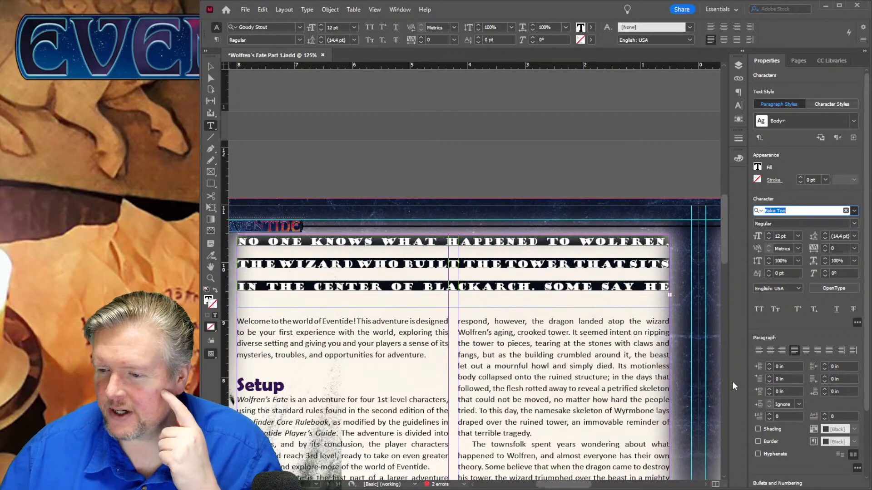
{"action": "scroll", "coordinate": [732, 382], "scroll_direction": "down", "scroll_amount": 3}
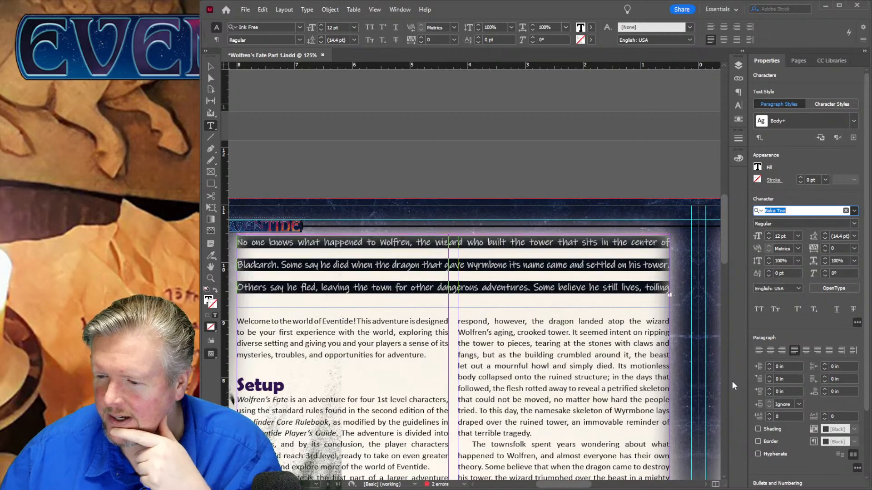
{"action": "scroll", "coordinate": [734, 402], "scroll_direction": "down", "scroll_amount": 3}
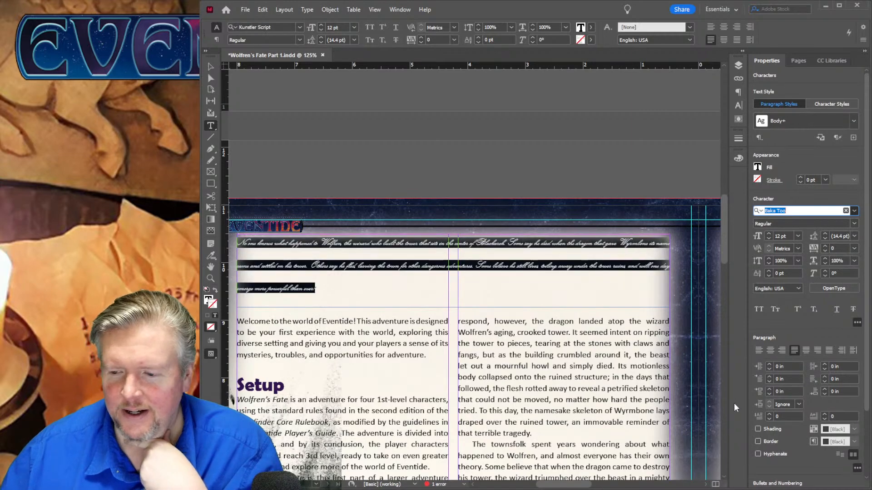
{"action": "scroll", "coordinate": [734, 403], "scroll_direction": "down", "scroll_amount": 2}
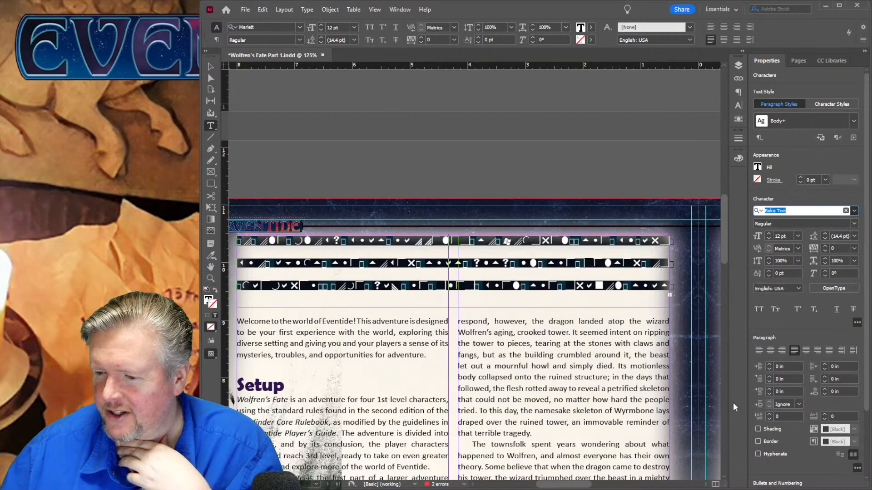
{"action": "scroll", "coordinate": [750, 361], "scroll_direction": "down", "scroll_amount": 2}
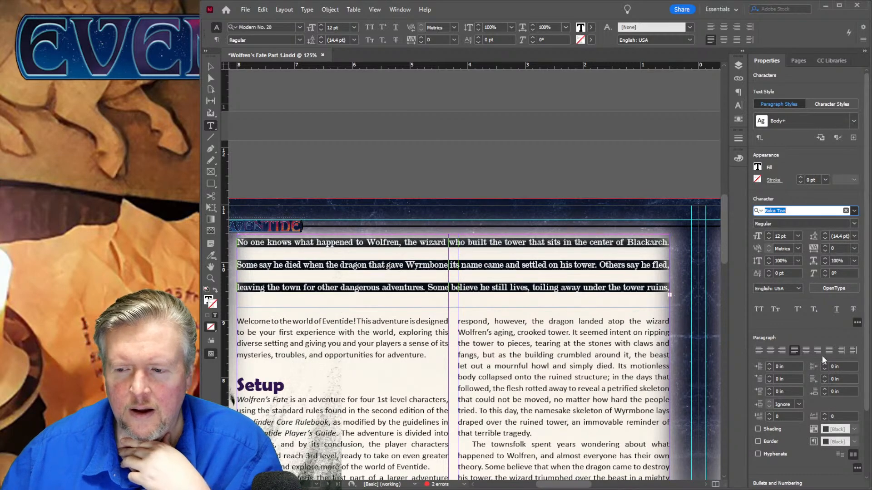
{"action": "scroll", "coordinate": [801, 356], "scroll_direction": "up", "scroll_amount": 1}
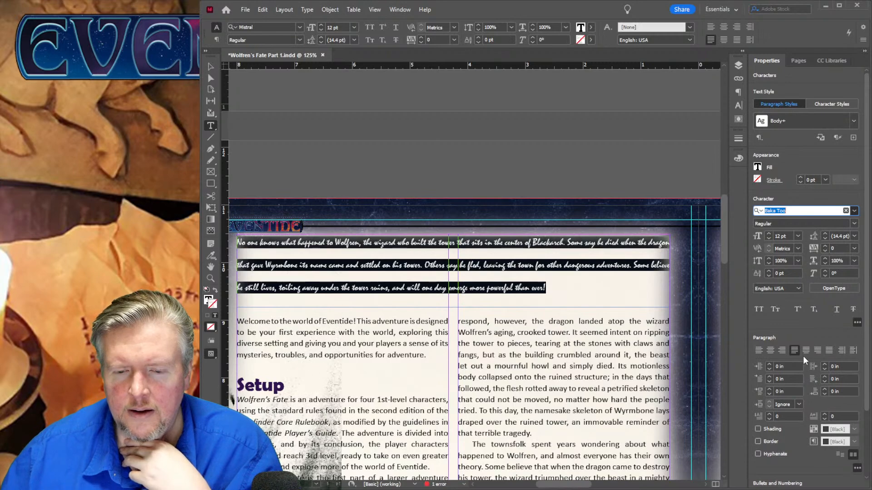
{"action": "scroll", "coordinate": [791, 360], "scroll_direction": "down", "scroll_amount": 3}
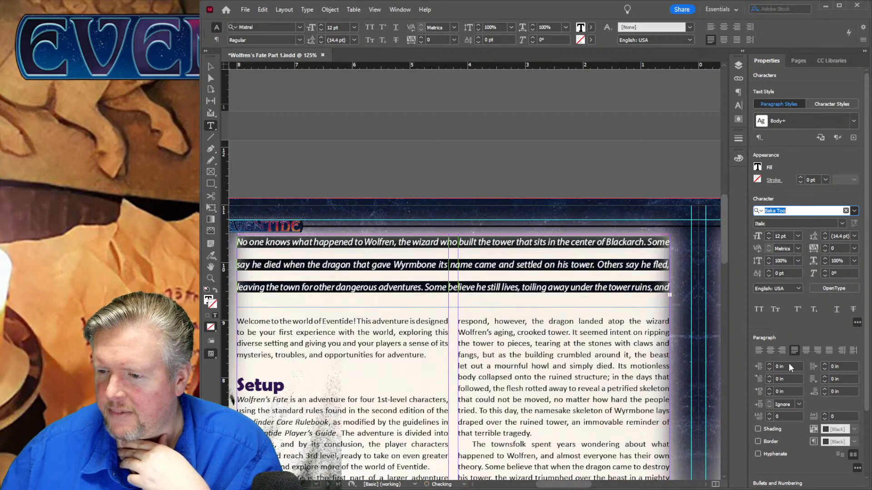
{"action": "scroll", "coordinate": [782, 368], "scroll_direction": "down", "scroll_amount": 3}
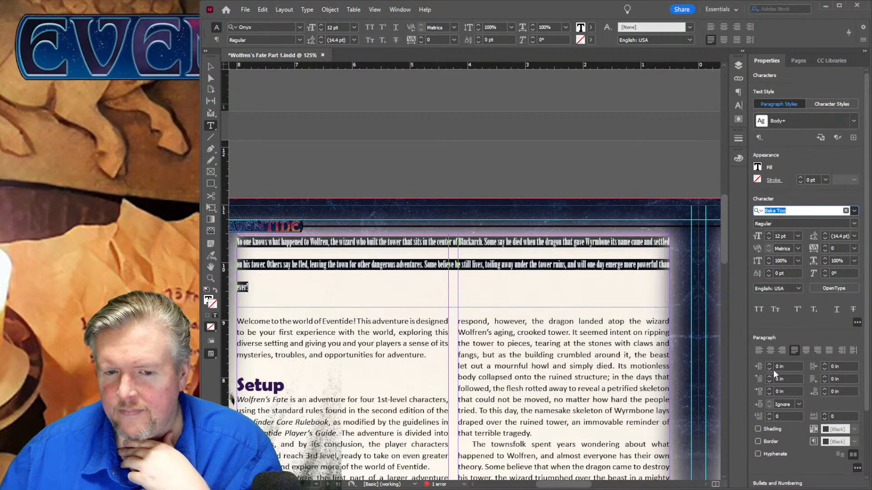
{"action": "scroll", "coordinate": [825, 376], "scroll_direction": "down", "scroll_amount": 1}
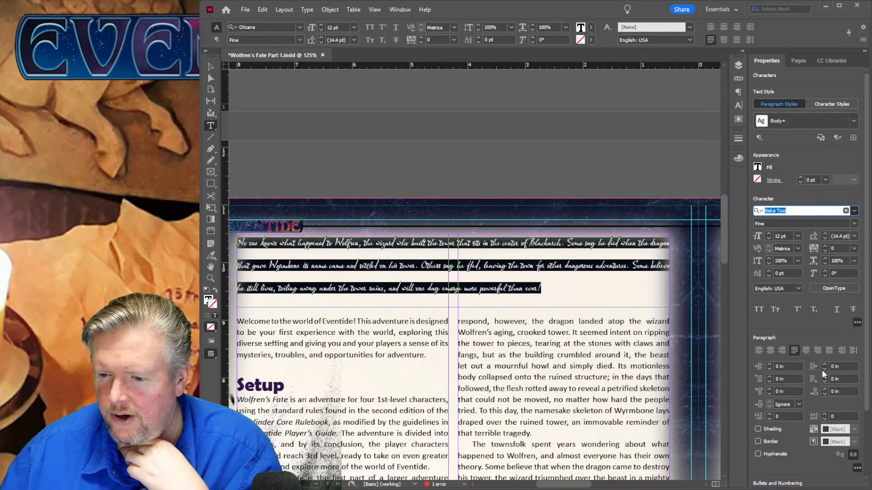
{"action": "key", "text": "Return"}
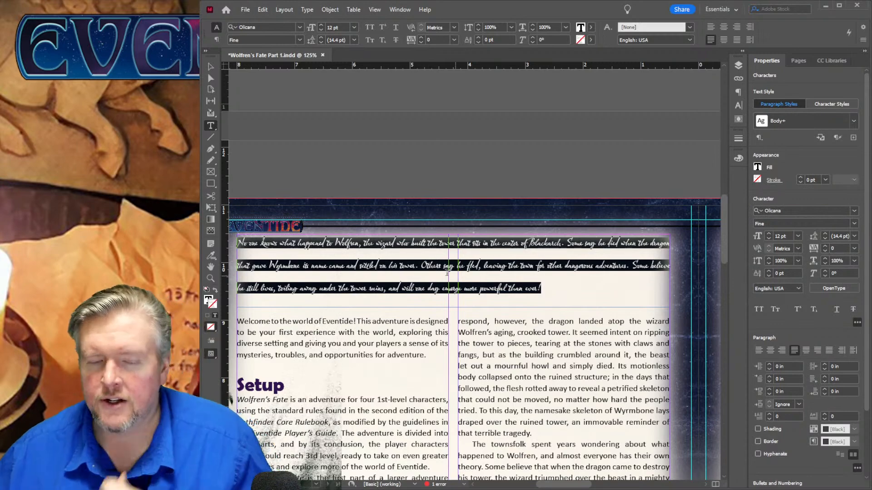
Try 14 pt leading on the whole opening paragraph and set its leading to 15 pt.
{"action": "left_click", "coordinate": [383, 288]}
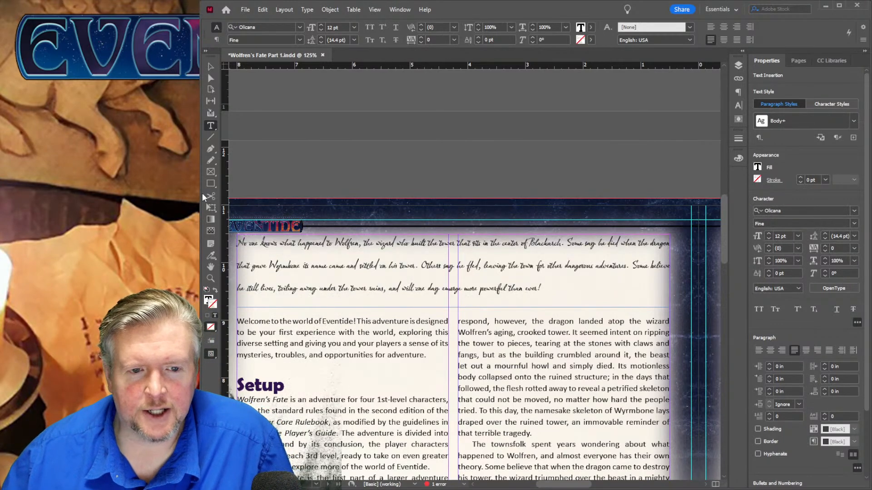
{"action": "triple_click", "coordinate": [521, 289]}
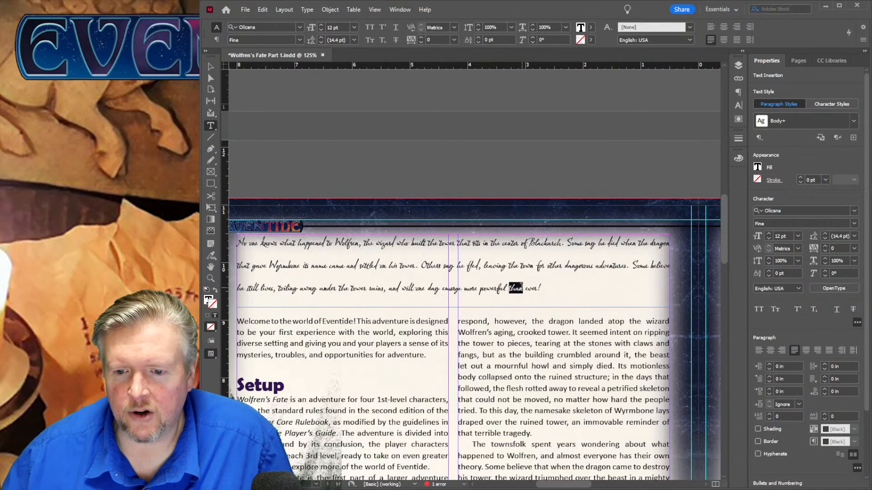
{"action": "left_click", "coordinate": [521, 289]}
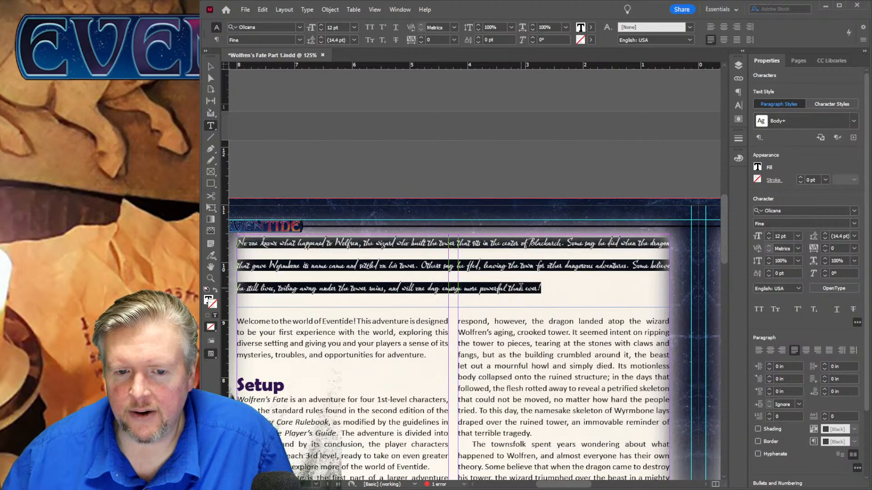
{"action": "left_click", "coordinate": [826, 239]}
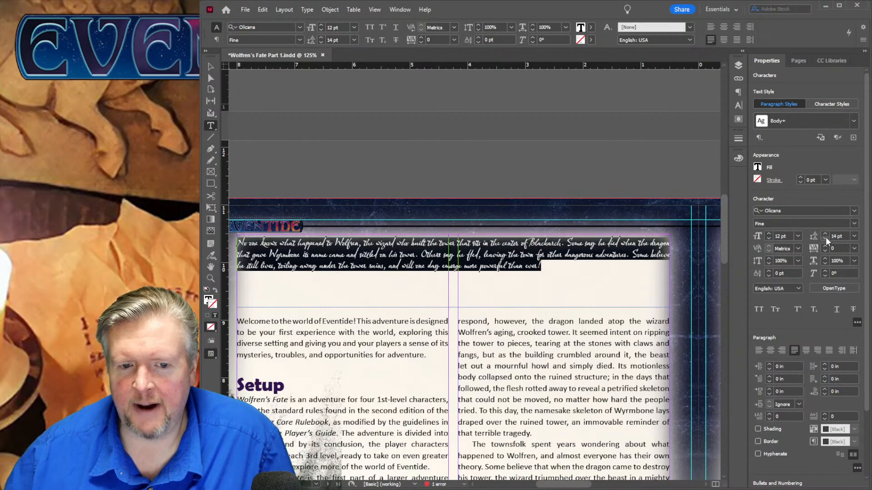
{"action": "left_click", "coordinate": [825, 233]}
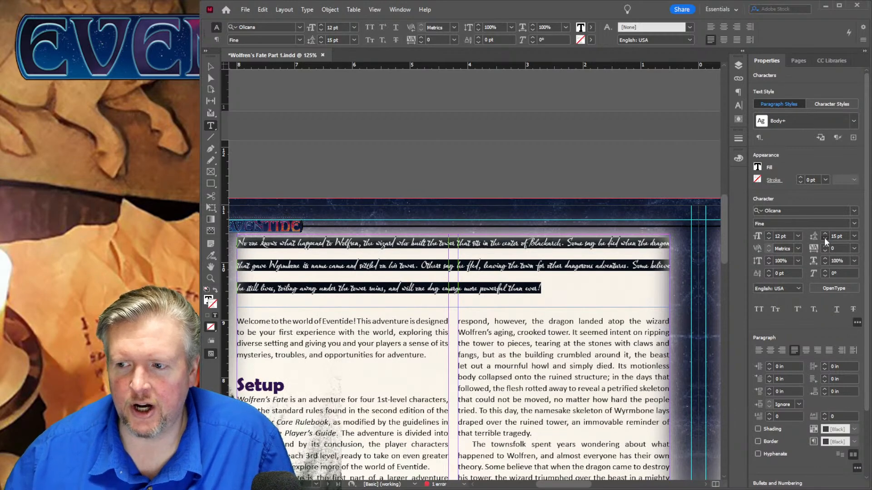
{"action": "left_click", "coordinate": [824, 238]}
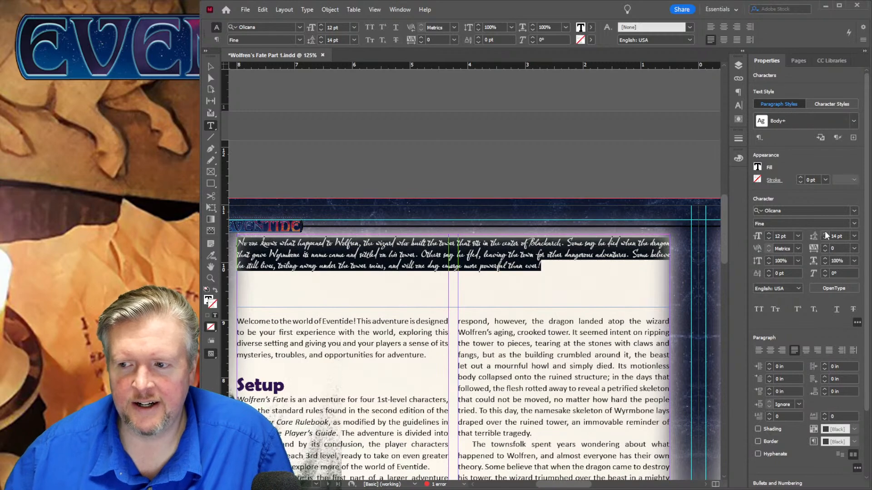
{"action": "left_click", "coordinate": [825, 232]}
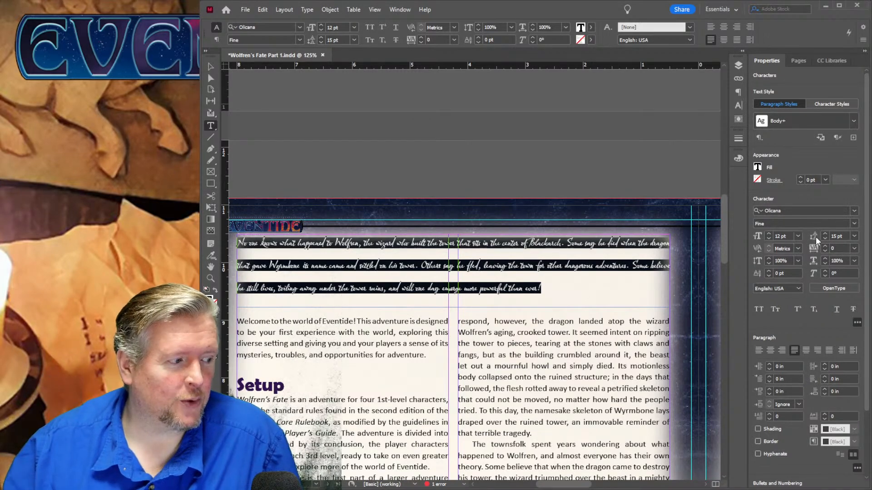
{"action": "left_click", "coordinate": [211, 68]}
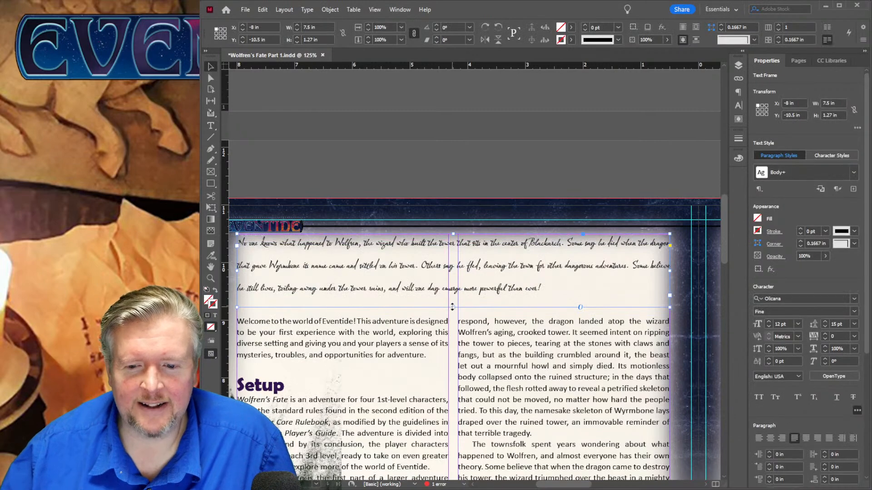
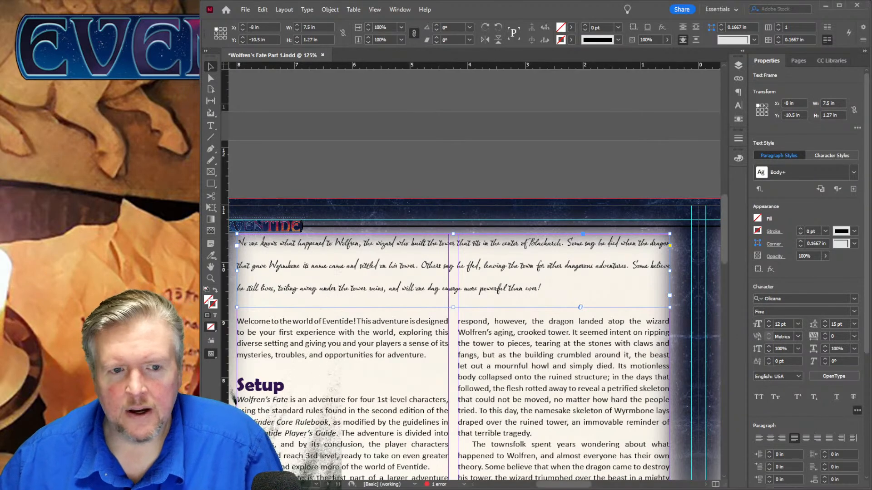
Select the whole opening paragraph and revert its font, size and leading changes to the plain Body style.
{"action": "left_click", "coordinate": [211, 126]}
{"action": "triple_click", "coordinate": [385, 244]}
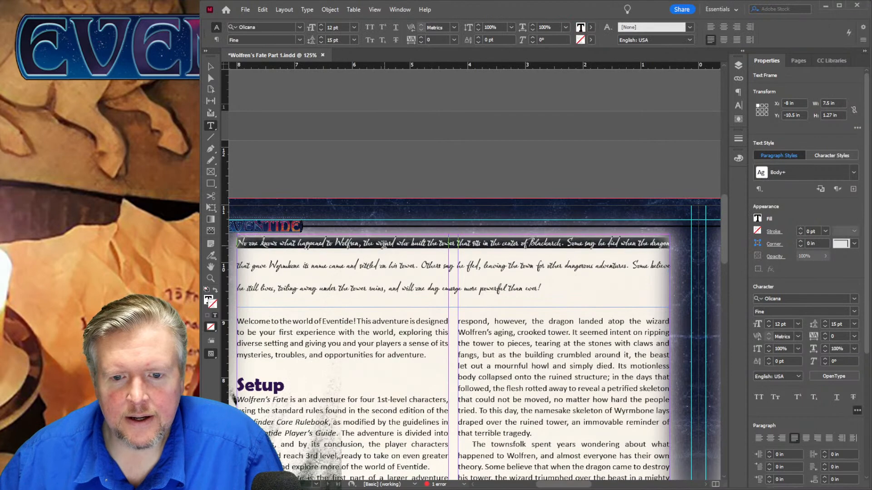
{"action": "left_click", "coordinate": [384, 244]}
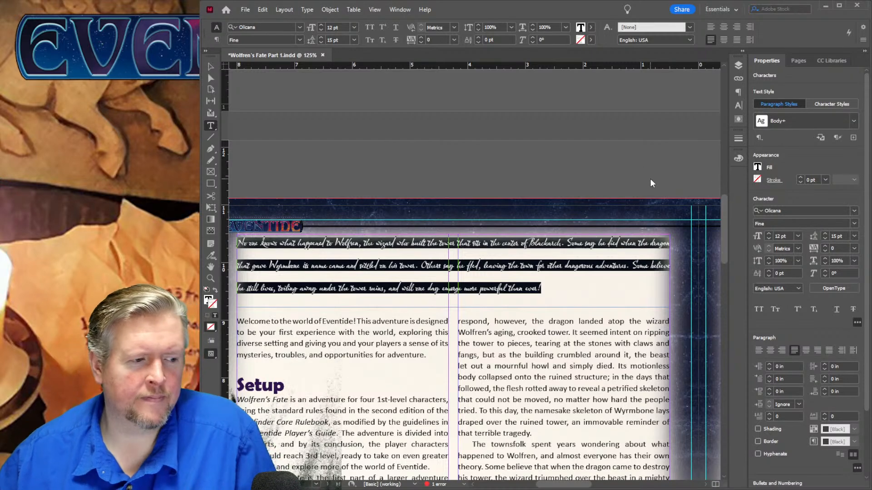
{"action": "key", "text": "ctrl+z"}
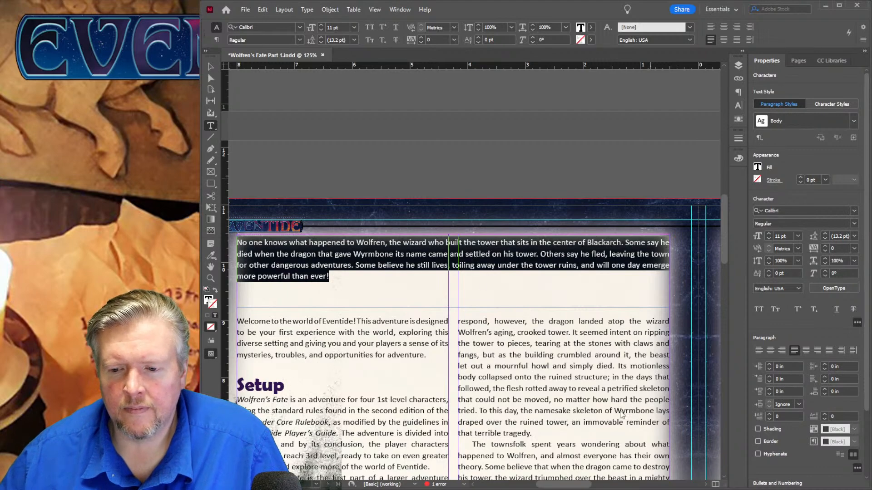
Turn baseline grid alignment off for the Body text and turn it back on.
{"action": "key", "text": "ctrl+alt+shift+g"}
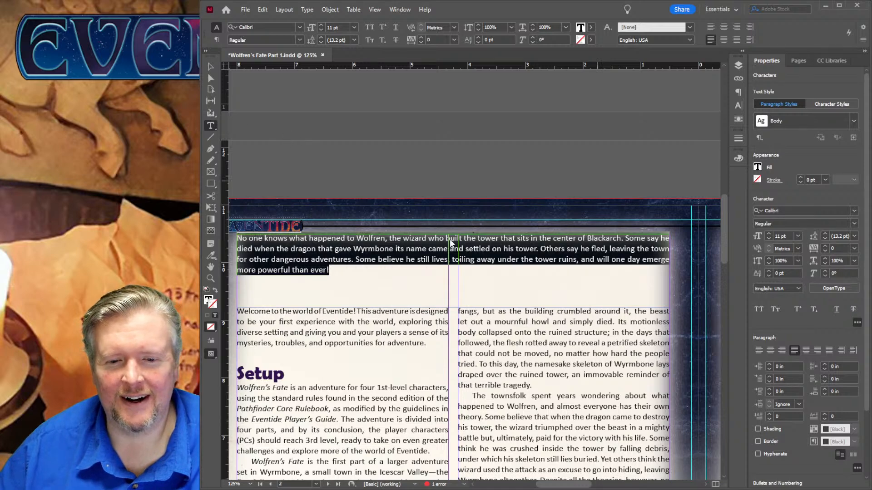
{"action": "left_click", "coordinate": [852, 455]}
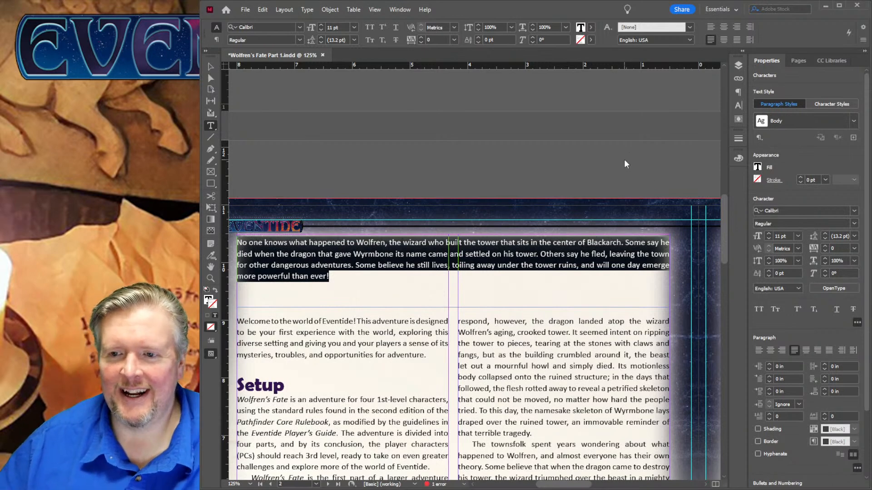
Undo the earlier formatting back to the [Basic Paragraph] style and select the whole opening paragraph.
{"action": "key", "text": "ctrl+z"}
{"action": "key", "text": "ctrl+z"}
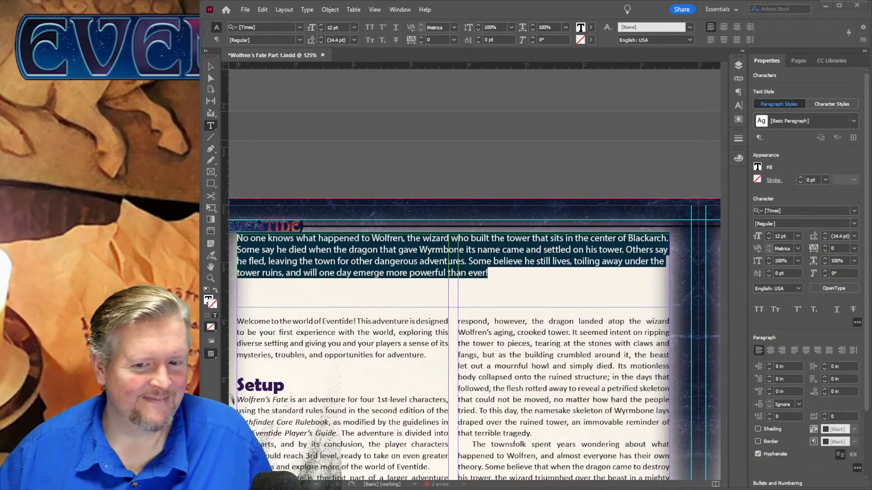
{"action": "triple_click", "coordinate": [382, 262]}
{"action": "left_click", "coordinate": [382, 262]}
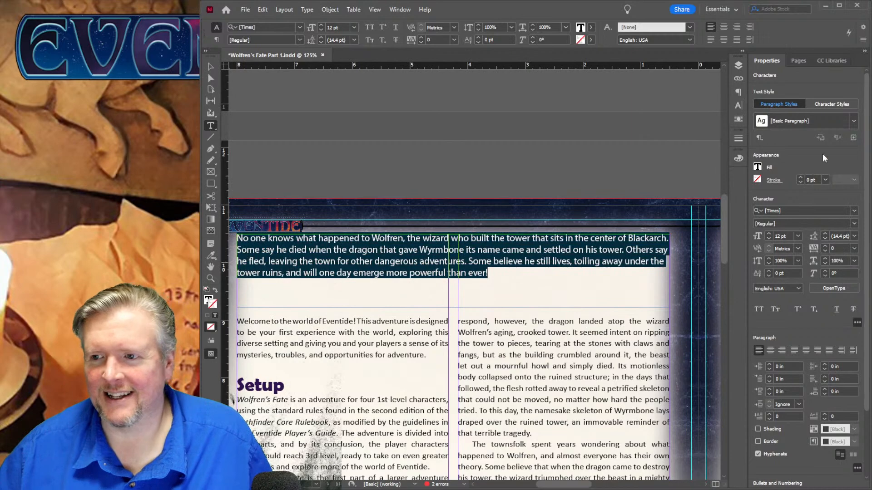
Set the opening paragraph in the Olicana font, Fine style, at 16 pt.
{"action": "left_click", "coordinate": [854, 213]}
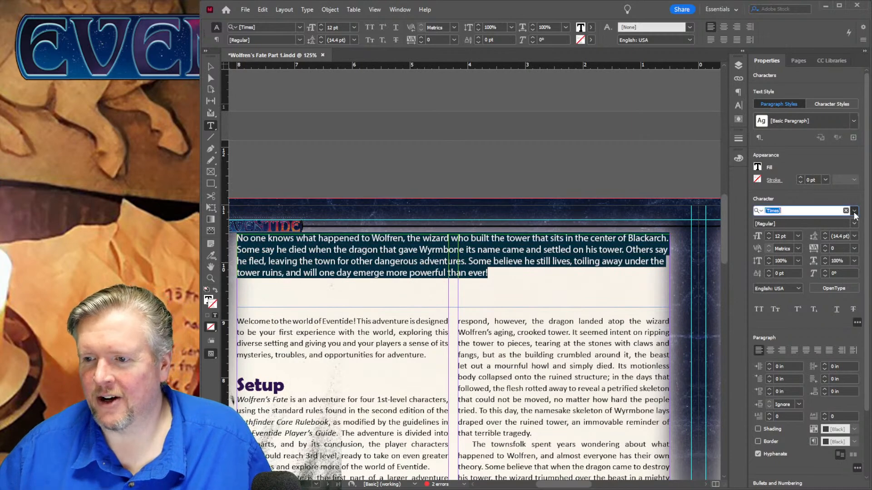
{"action": "key", "text": "Down"}
{"action": "key", "text": "Down"}
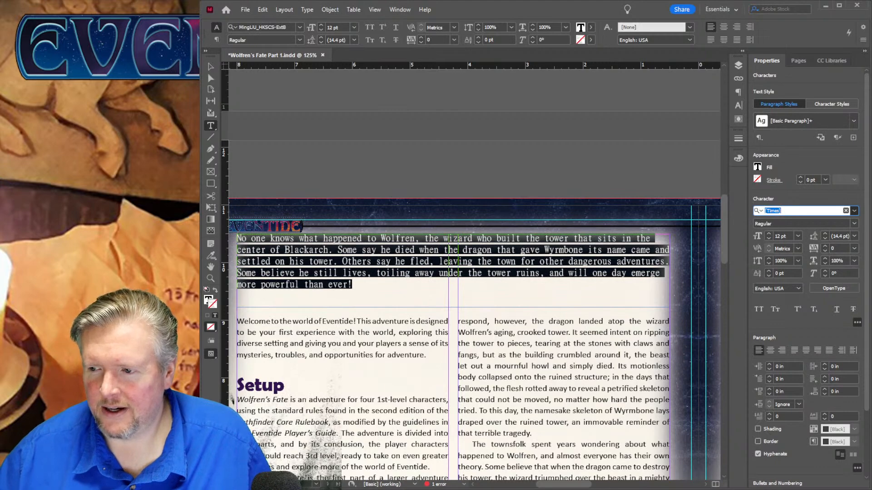
{"action": "left_click", "coordinate": [761, 256]}
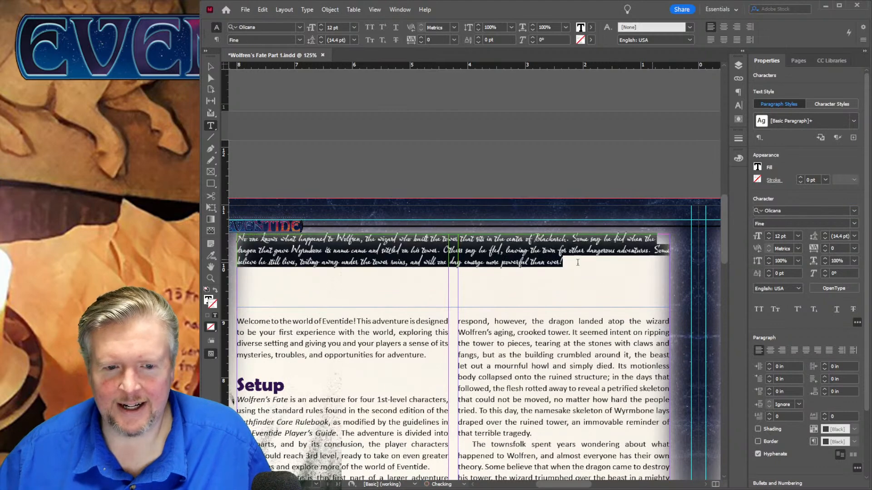
{"action": "left_click", "coordinate": [768, 234]}
{"action": "left_click", "coordinate": [768, 234]}
{"action": "left_click", "coordinate": [768, 235]}
{"action": "left_click", "coordinate": [769, 234]}
{"action": "left_click", "coordinate": [769, 234]}
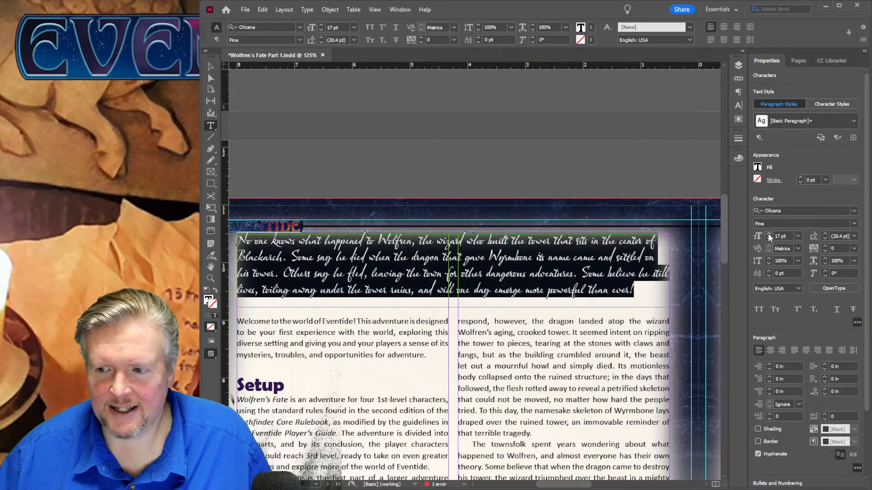
{"action": "left_click", "coordinate": [768, 236]}
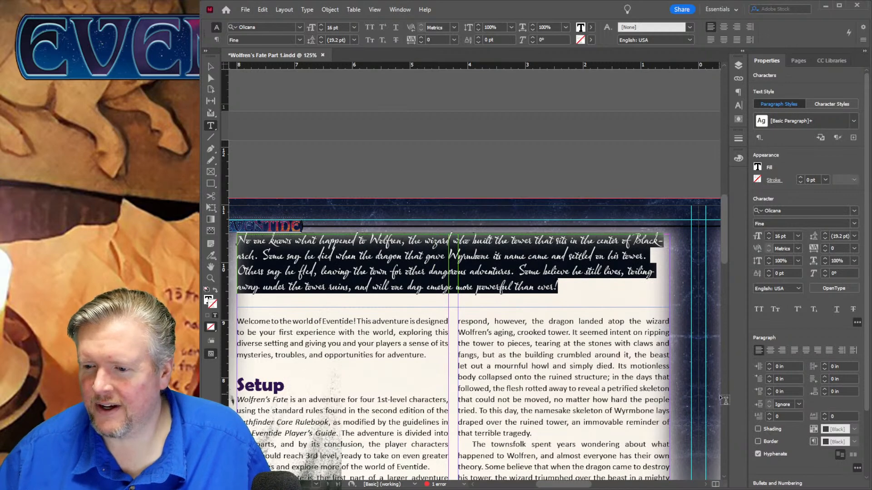
Turn off hyphenation for the opening paragraph and center its text.
{"action": "left_click", "coordinate": [758, 453]}
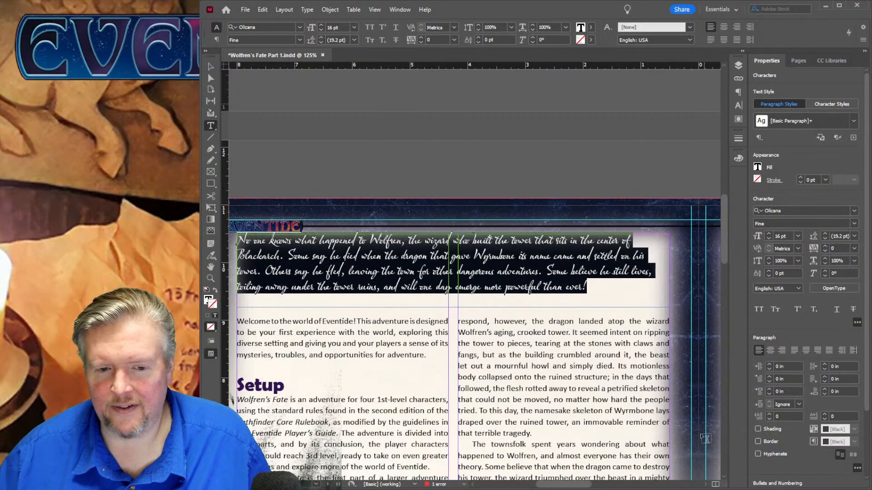
{"action": "left_click", "coordinate": [770, 350]}
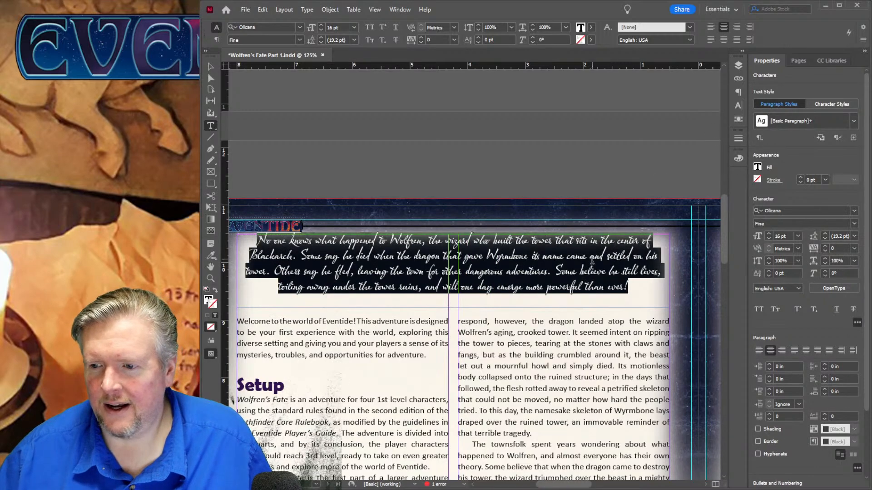
{"action": "left_click", "coordinate": [540, 279]}
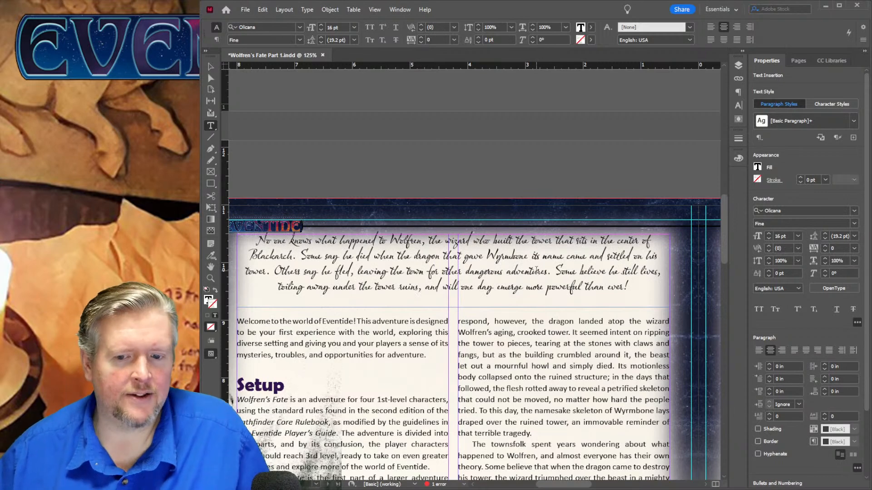
Shorten the opening paragraph's text frame to a height of about 1.07 in.
{"action": "left_click", "coordinate": [210, 67]}
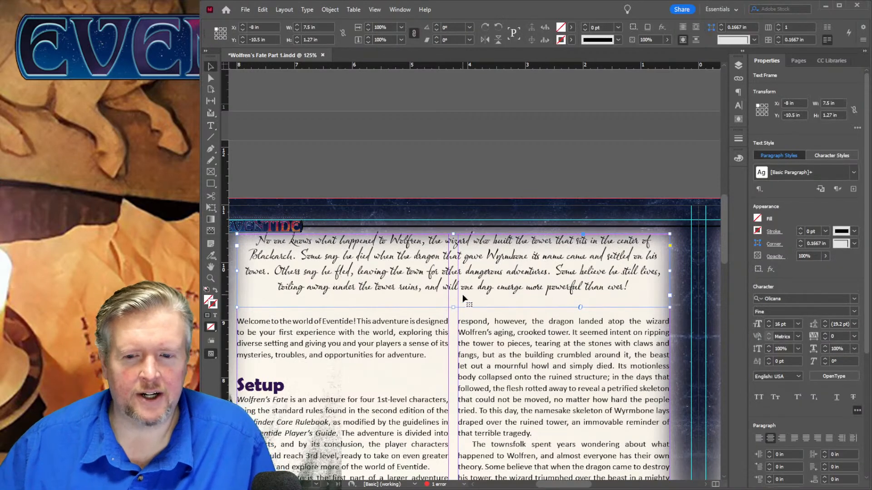
{"action": "left_click_drag", "start_coordinate": [454, 304], "coordinate": [455, 296]}
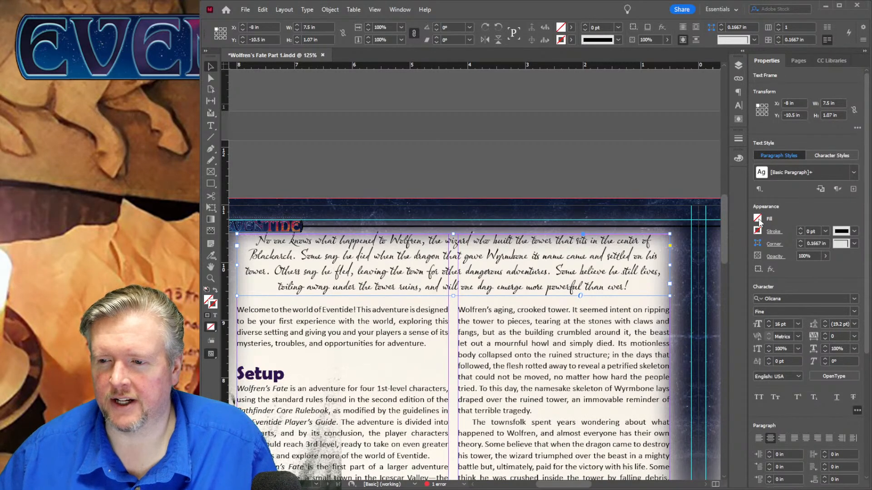
Try yellow, dark blue and bright cyan fills on the opening paragraph's frame and settle on a pale blue fill.
{"action": "key", "text": "ctrl+z"}
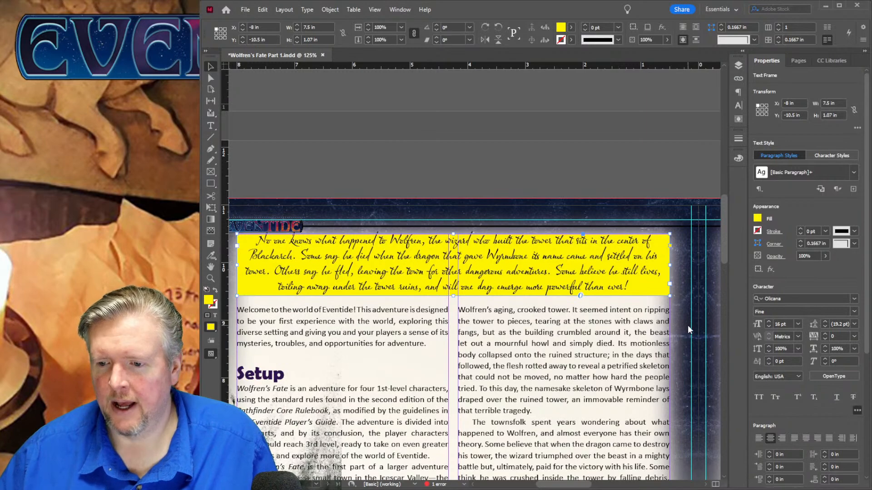
{"action": "key", "text": "ctrl+z"}
{"action": "key", "text": "ctrl+z"}
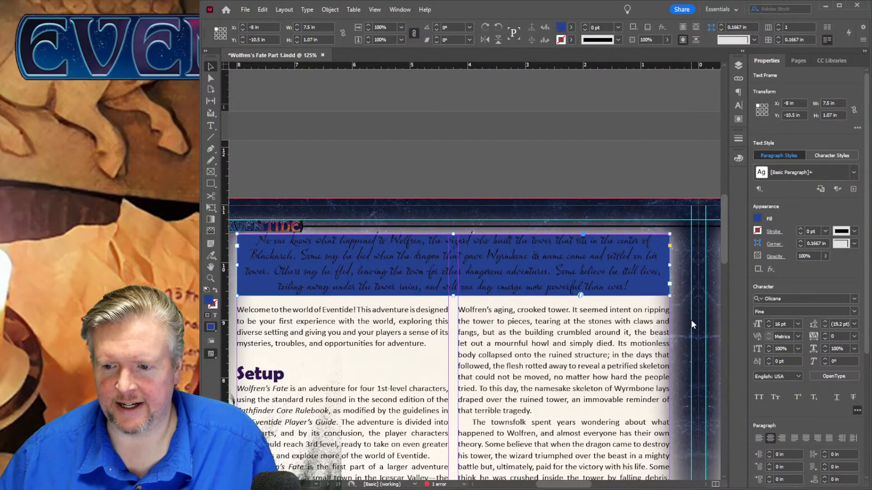
{"action": "key", "text": "ctrl+shift+z"}
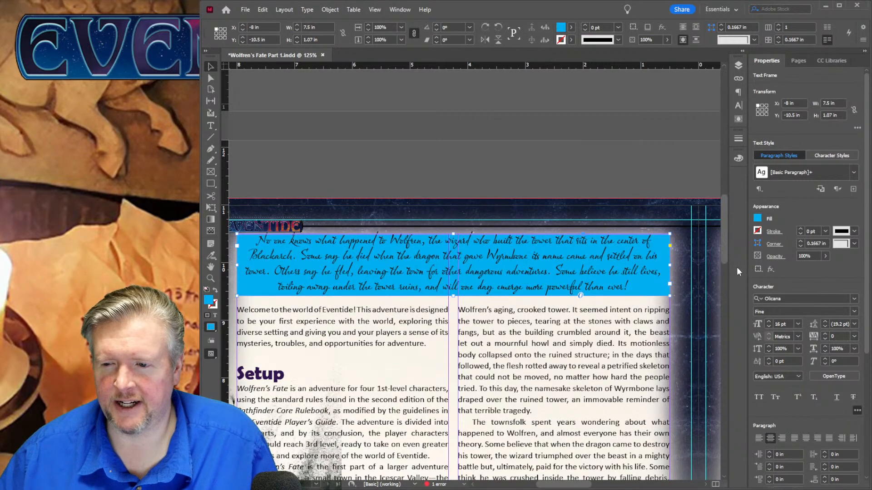
{"action": "key", "text": "ctrl+z"}
{"action": "key", "text": "ctrl+z"}
{"action": "key", "text": "ctrl+z"}
{"action": "key", "text": "ctrl+z"}
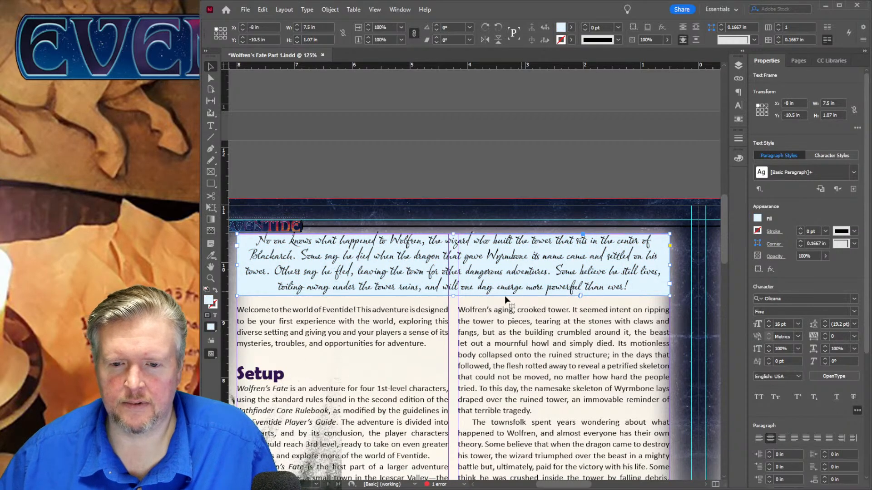
{"action": "left_click", "coordinate": [456, 340]}
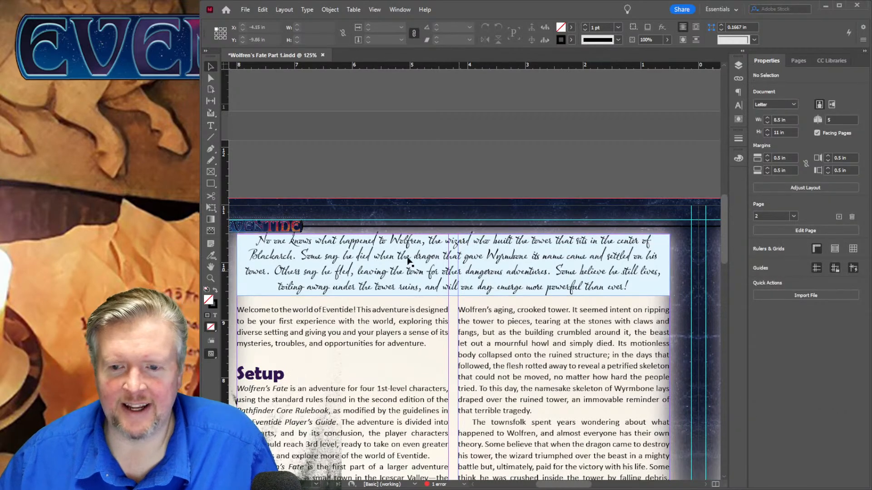
Select the whole opening paragraph and try adding space before it.
{"action": "left_click", "coordinate": [211, 126]}
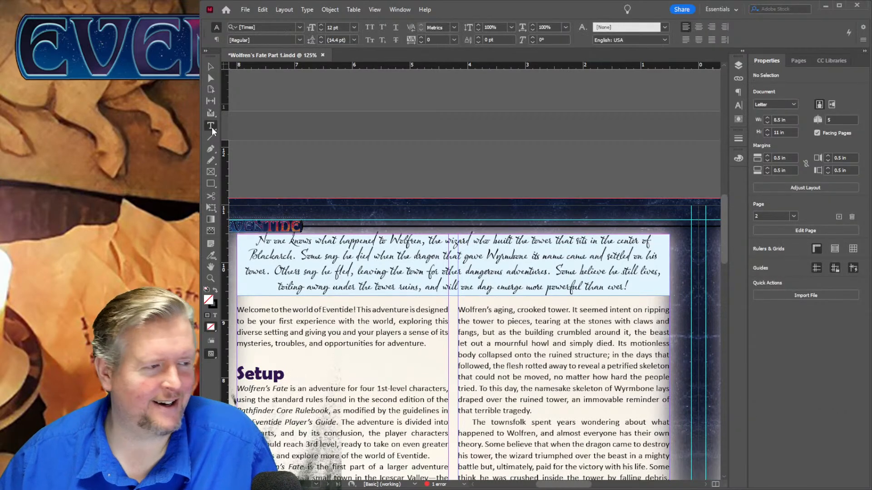
{"action": "double_click", "coordinate": [339, 273]}
{"action": "left_click", "coordinate": [340, 273]}
{"action": "left_click", "coordinate": [340, 272]}
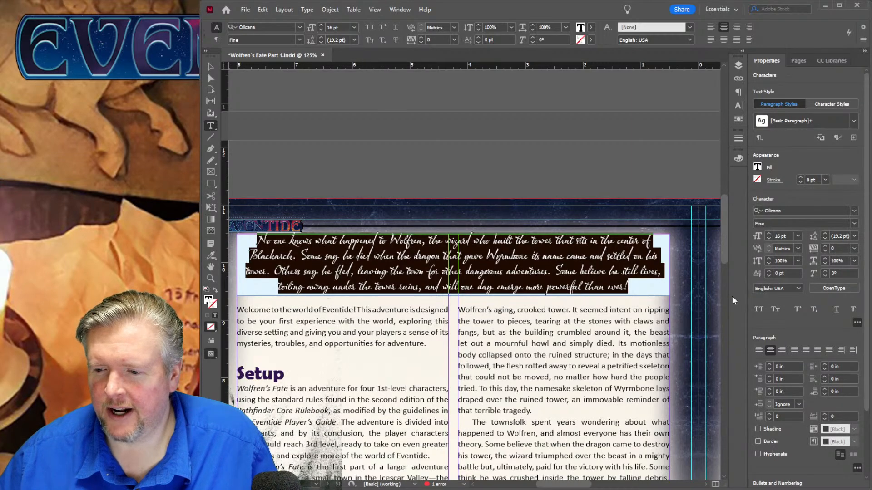
{"action": "left_click", "coordinate": [770, 390]}
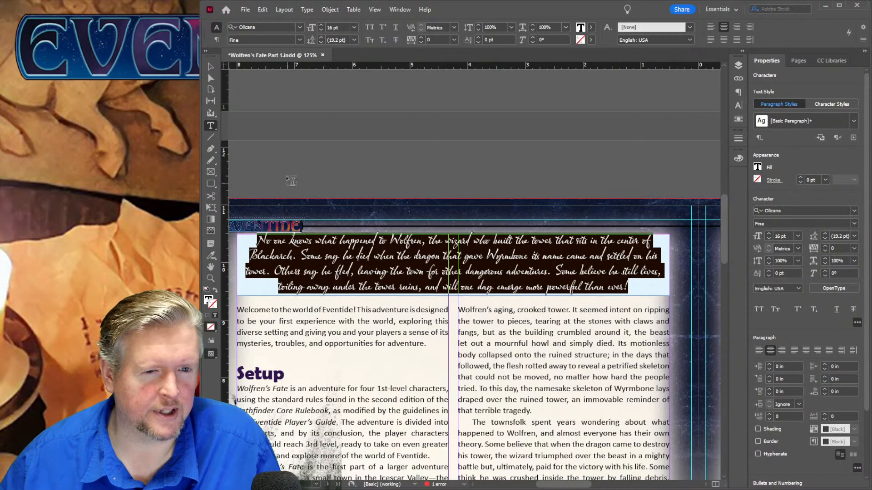
Nudge the opening paragraph's frame down to Y -10.4583 in and change its fill to tan, trying light beige first.
{"action": "left_click", "coordinate": [211, 66]}
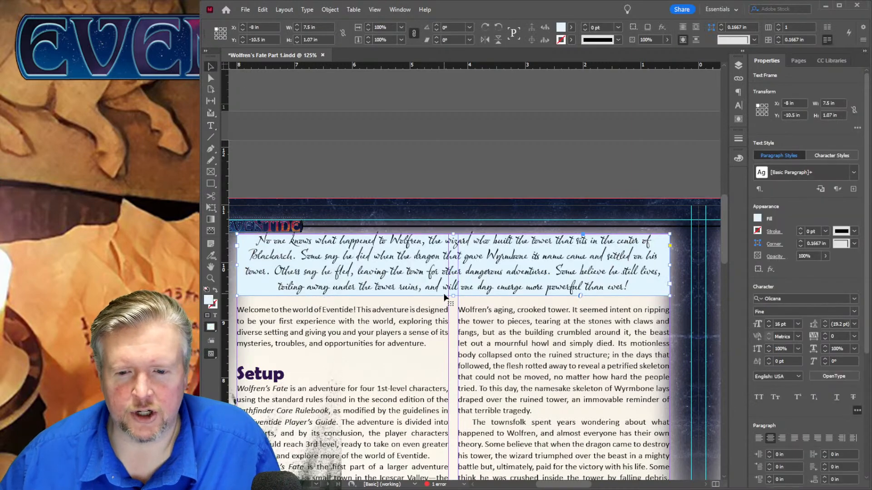
{"action": "key", "text": "Down"}
{"action": "key", "text": "Down"}
{"action": "key", "text": "Down"}
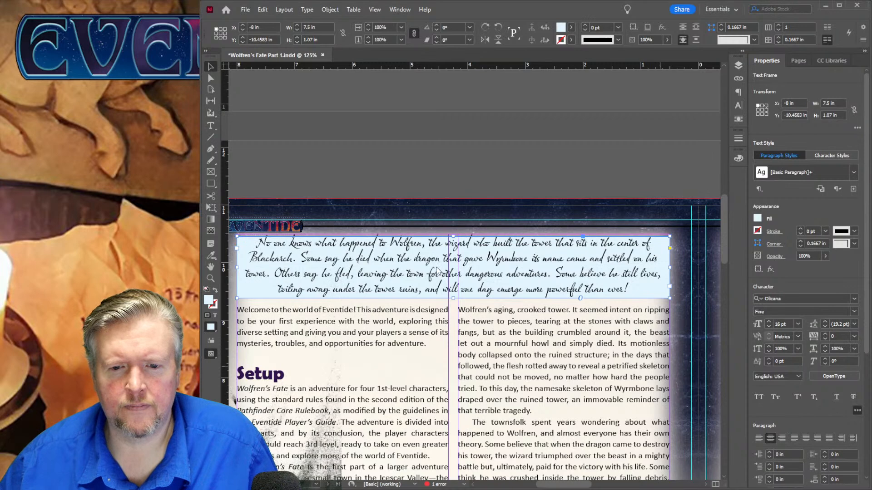
{"action": "key", "text": "ctrl+z"}
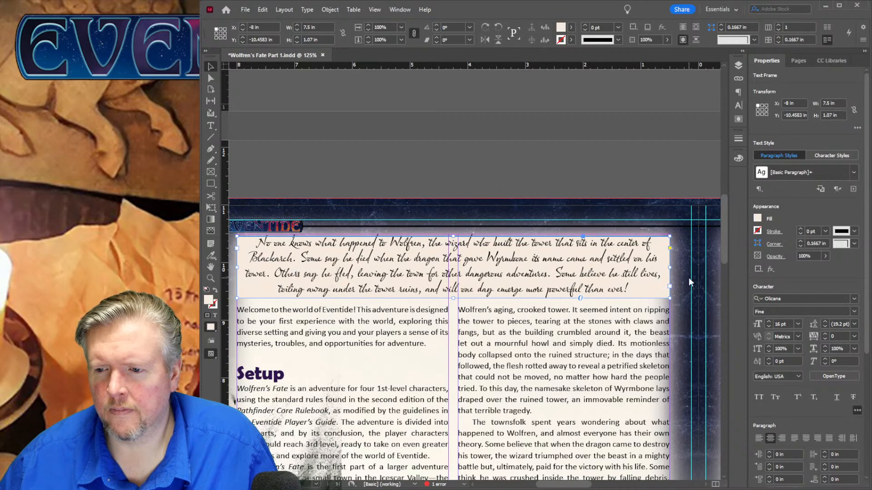
{"action": "key", "text": "ctrl+z"}
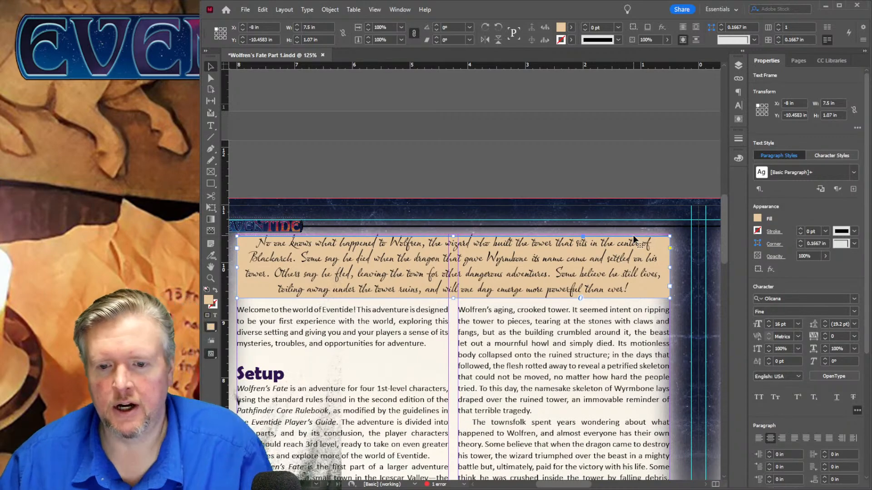
Examine how the body text flows below the tan opening box, down both columns and onto the facing page.
{"action": "scroll", "coordinate": [417, 255], "scroll_direction": "down", "scroll_amount": 3}
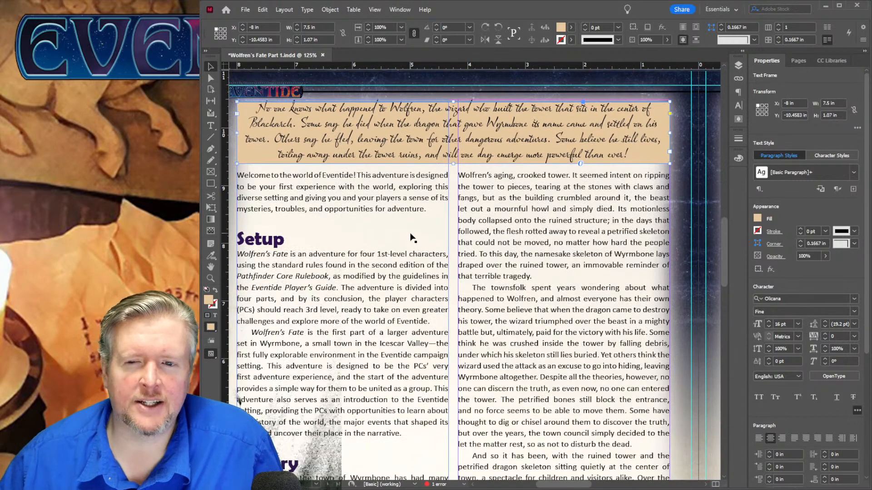
{"action": "scroll", "coordinate": [413, 238], "scroll_direction": "up", "scroll_amount": 1}
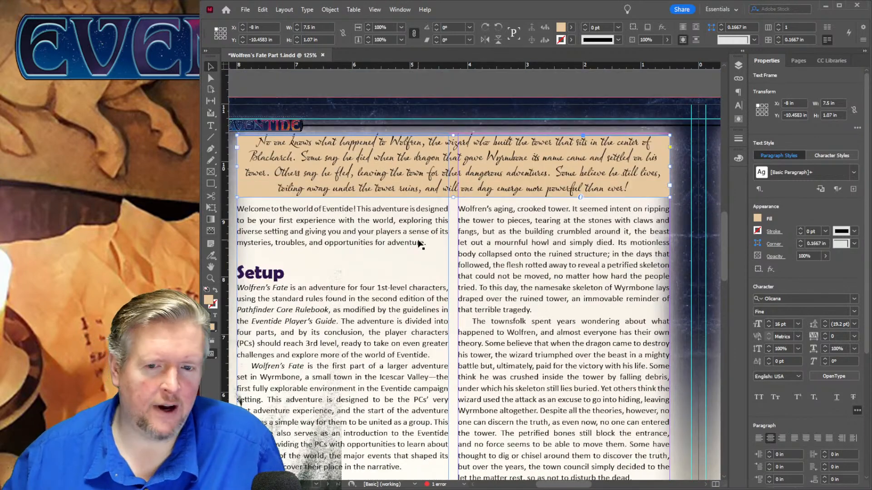
{"action": "left_click", "coordinate": [421, 245]}
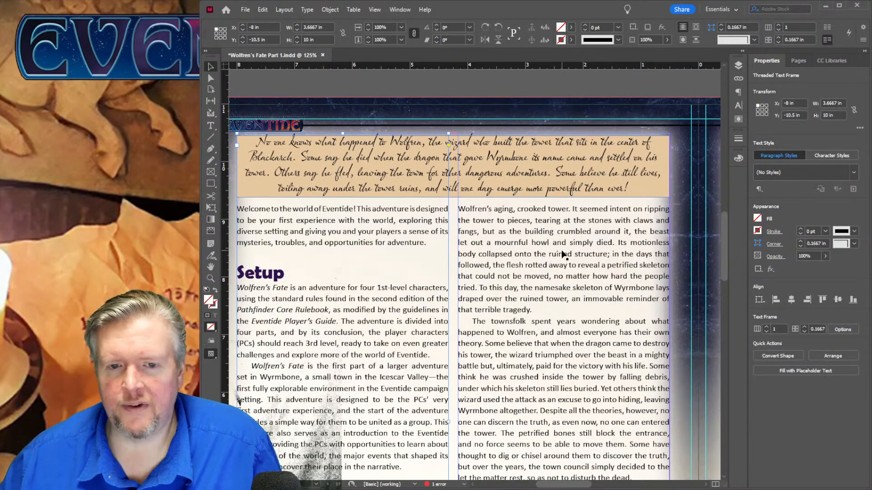
{"action": "scroll", "coordinate": [562, 255], "scroll_direction": "down", "scroll_amount": 10}
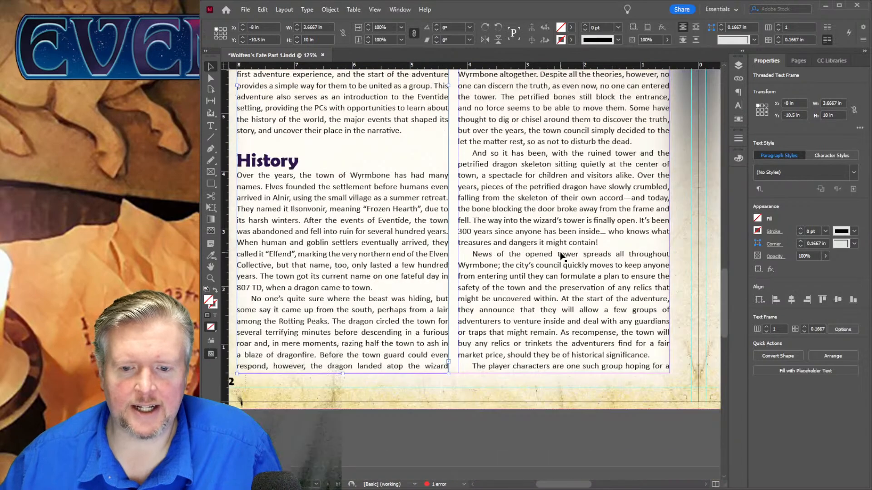
{"action": "scroll", "coordinate": [575, 375], "scroll_direction": "right", "scroll_amount": 7}
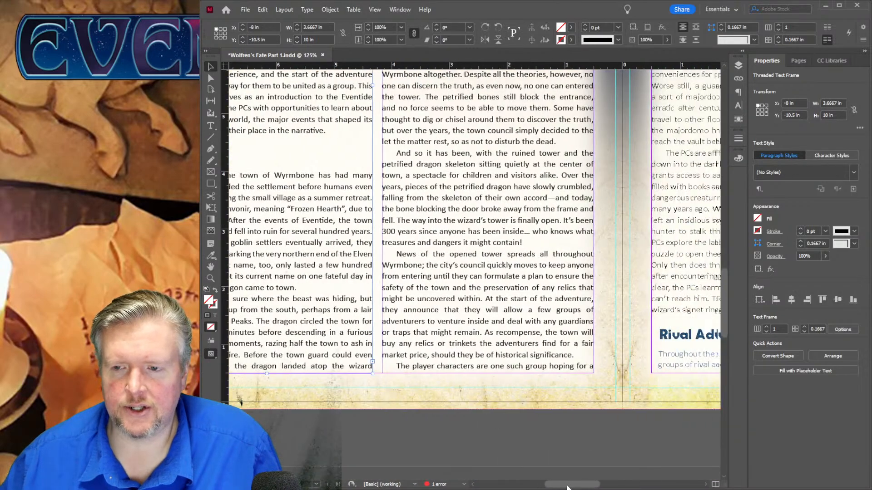
{"action": "scroll", "coordinate": [543, 282], "scroll_direction": "up", "scroll_amount": 9}
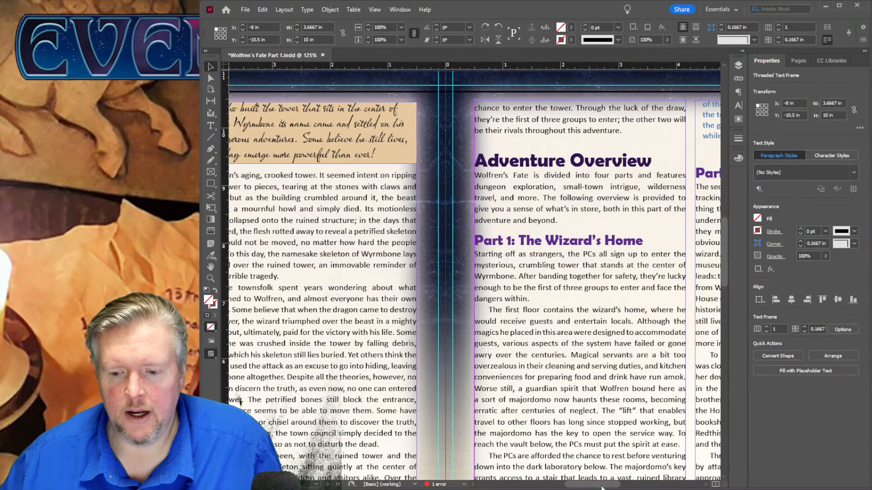
{"action": "left_click_drag", "start_coordinate": [605, 485], "coordinate": [570, 487]}
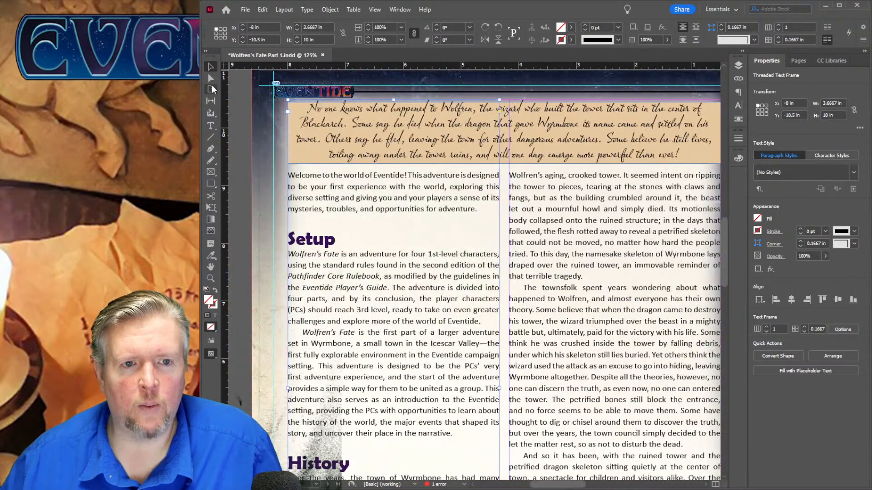
Inspect the paragraph styles of the Setup heading and of the first paragraph in the second column, reviewing the spread's other headings in between.
{"action": "left_click", "coordinate": [210, 126]}
{"action": "left_click", "coordinate": [322, 240]}
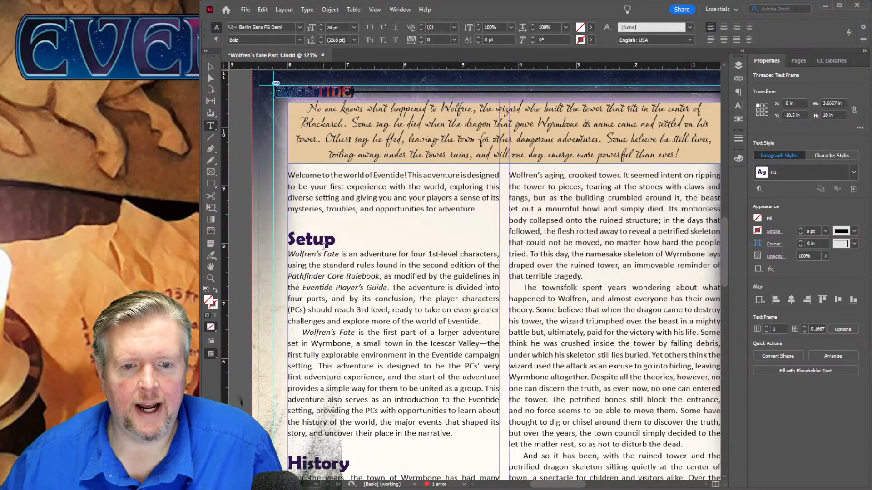
{"action": "scroll", "coordinate": [343, 245], "scroll_direction": "down", "scroll_amount": 5}
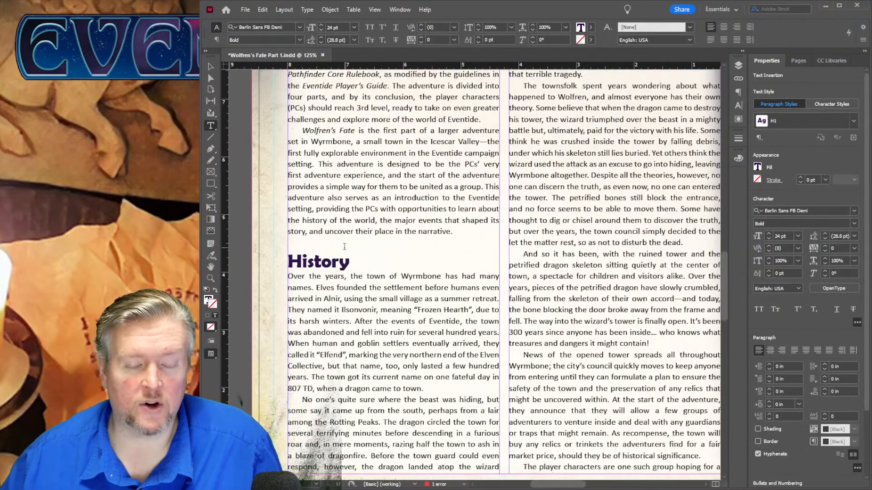
{"action": "scroll", "coordinate": [344, 246], "scroll_direction": "up", "scroll_amount": 1}
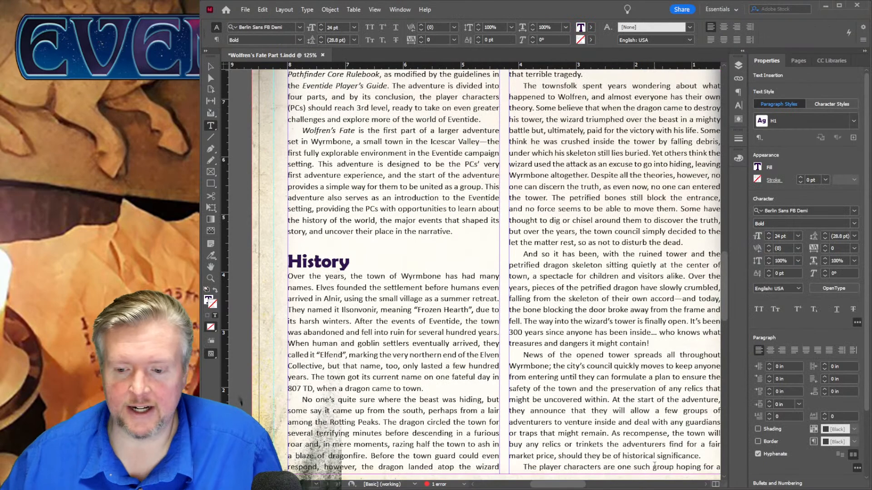
{"action": "left_click_drag", "start_coordinate": [577, 485], "coordinate": [623, 485]}
{"action": "scroll", "coordinate": [510, 290], "scroll_direction": "up", "scroll_amount": 6}
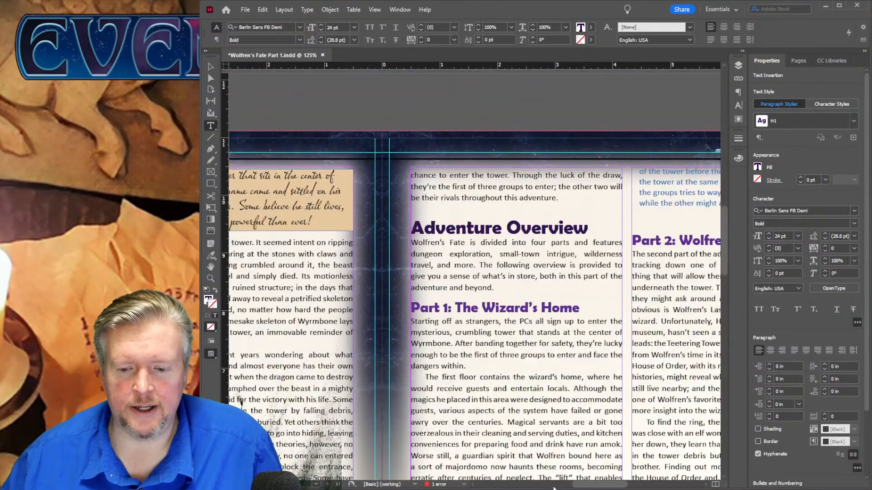
{"action": "left_click_drag", "start_coordinate": [591, 486], "coordinate": [563, 486]}
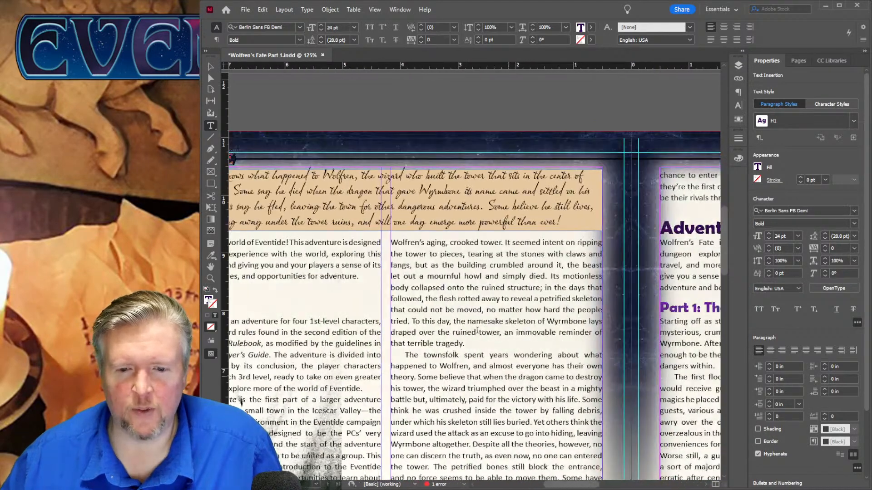
{"action": "triple_click", "coordinate": [459, 288]}
{"action": "left_click", "coordinate": [458, 288]}
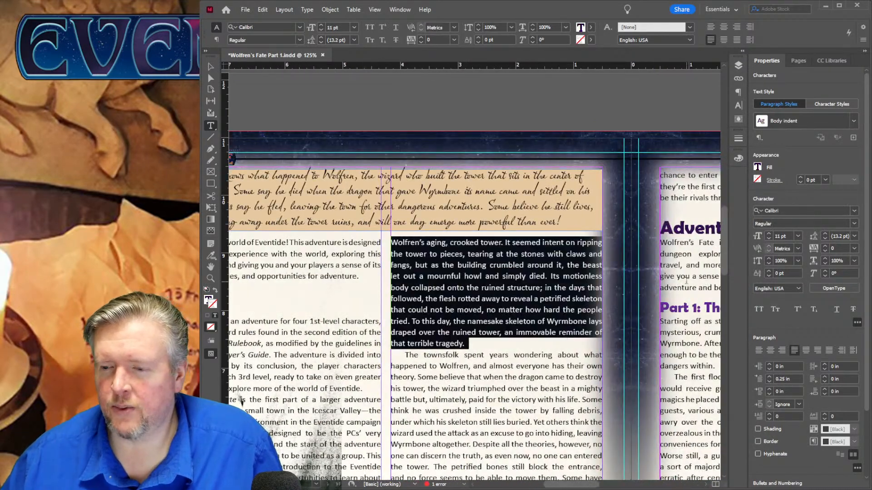
Set the tracking of the paragraph ending "that terrible tragedy" to -10 and check how the text reflows onto the facing page.
{"action": "left_click", "coordinate": [824, 251]}
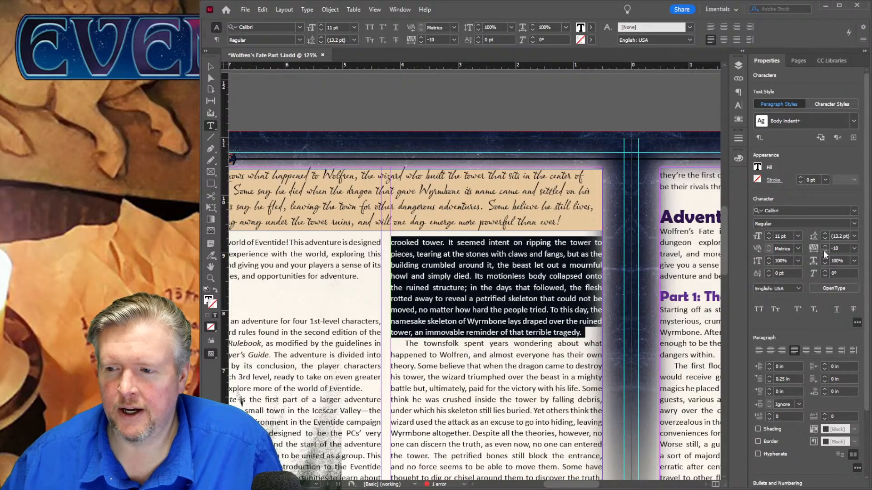
{"action": "scroll", "coordinate": [483, 336], "scroll_direction": "down", "scroll_amount": 4}
{"action": "scroll", "coordinate": [483, 336], "scroll_direction": "down", "scroll_amount": 3}
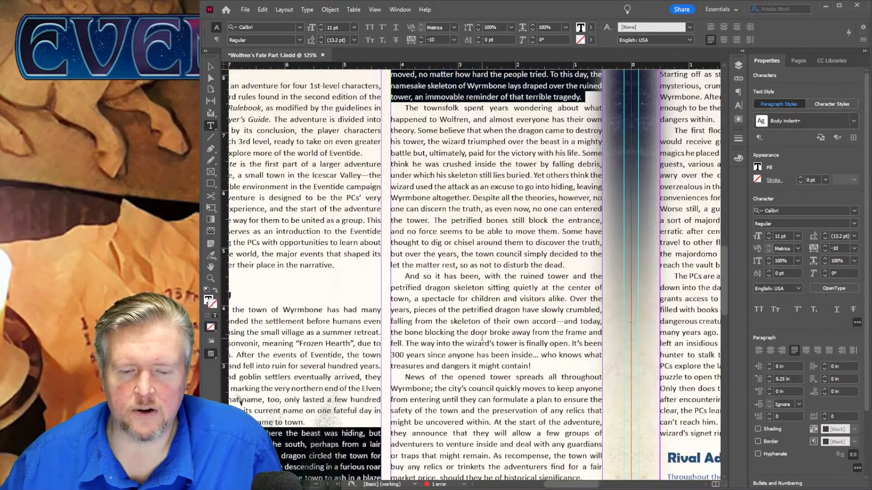
{"action": "left_click", "coordinate": [466, 372]}
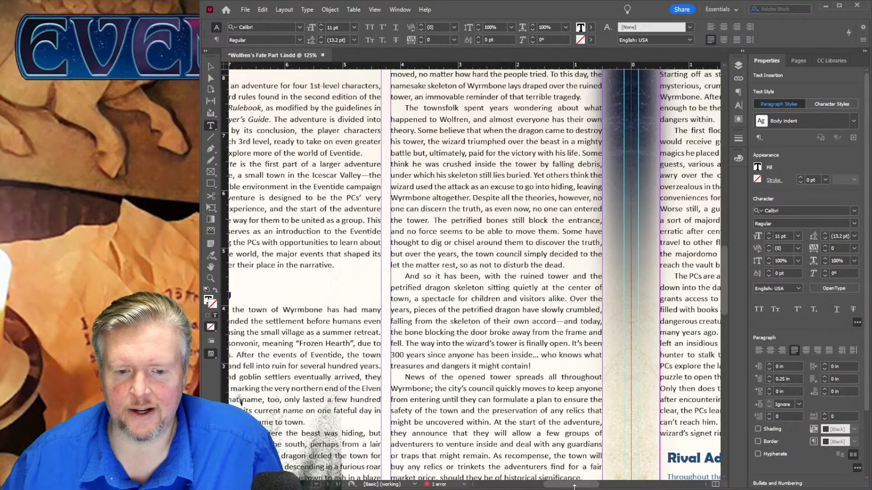
{"action": "left_click_drag", "start_coordinate": [573, 484], "coordinate": [591, 478]}
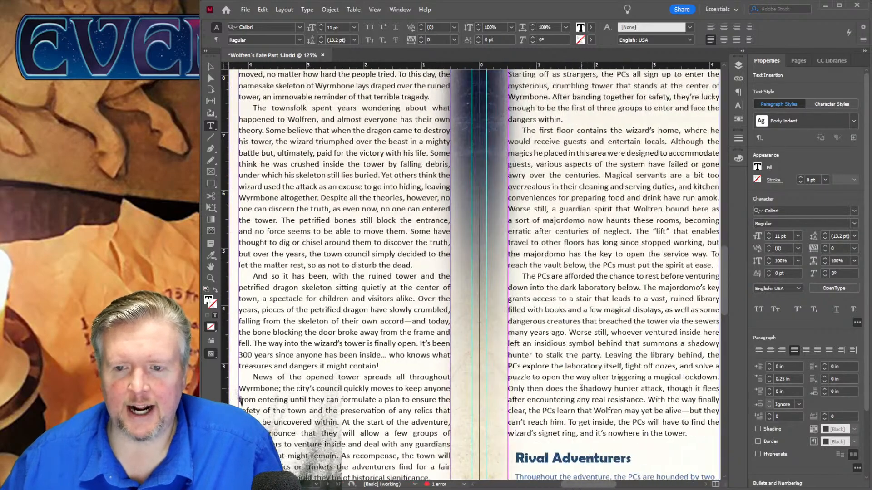
{"action": "scroll", "coordinate": [591, 141], "scroll_direction": "up", "scroll_amount": 6}
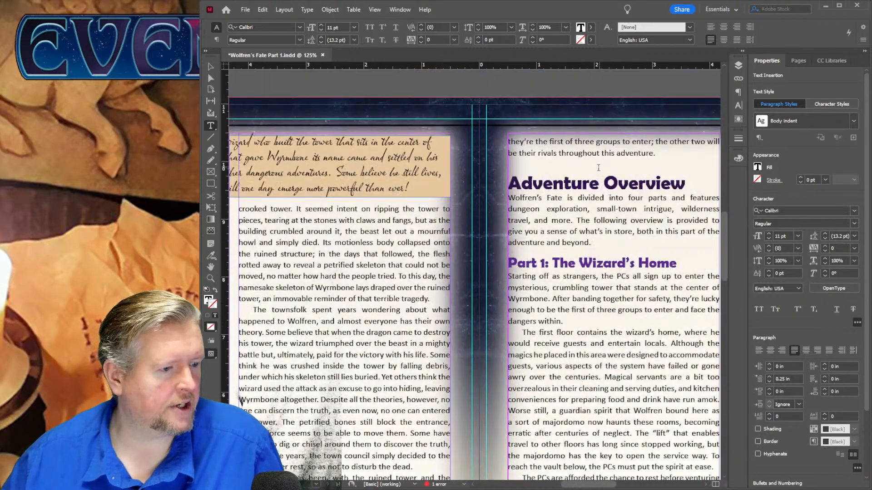
Set the leading of the whole History heading to 24 pt.
{"action": "left_click_drag", "start_coordinate": [579, 486], "coordinate": [547, 486]}
{"action": "scroll", "coordinate": [527, 336], "scroll_direction": "down", "scroll_amount": 5}
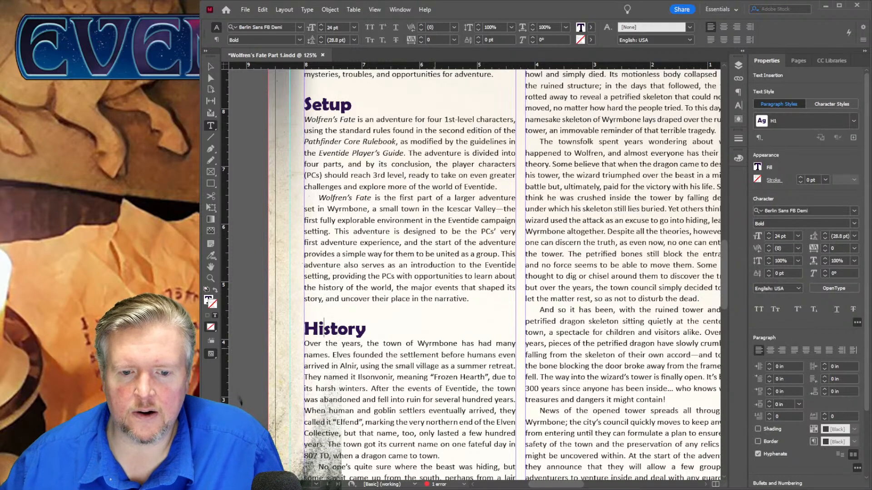
{"action": "left_click", "coordinate": [323, 328]}
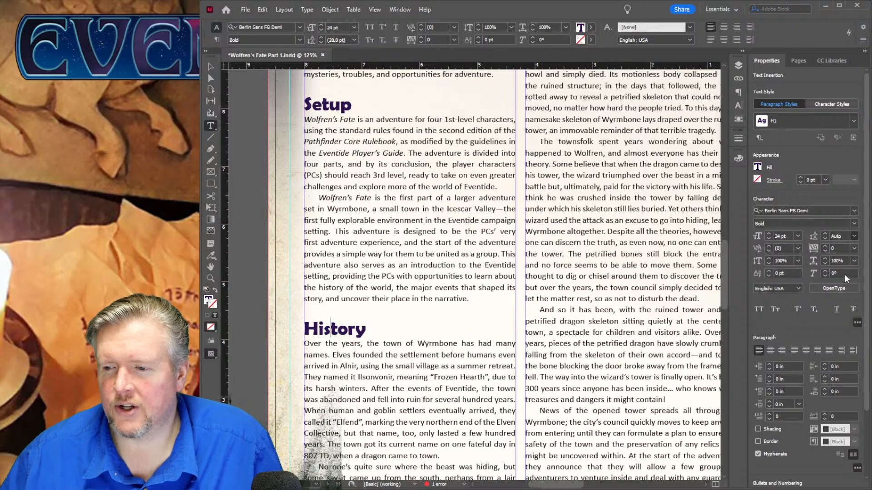
{"action": "left_click", "coordinate": [854, 342]}
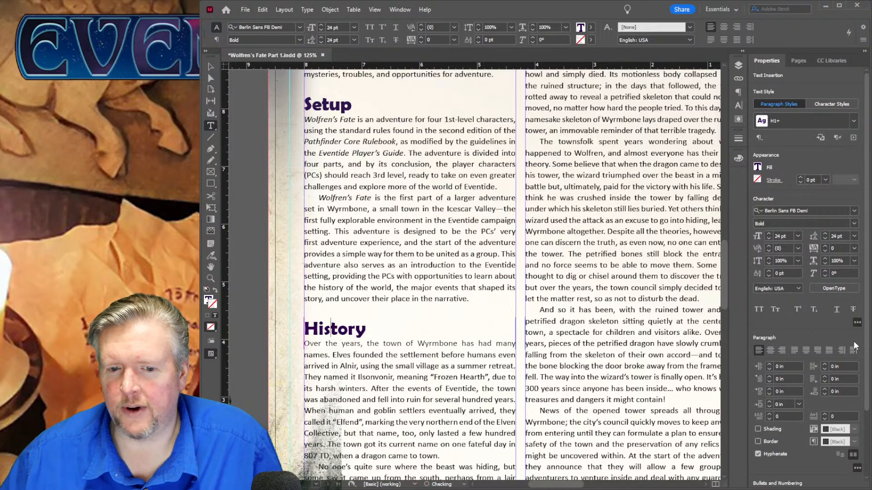
{"action": "double_click", "coordinate": [363, 324]}
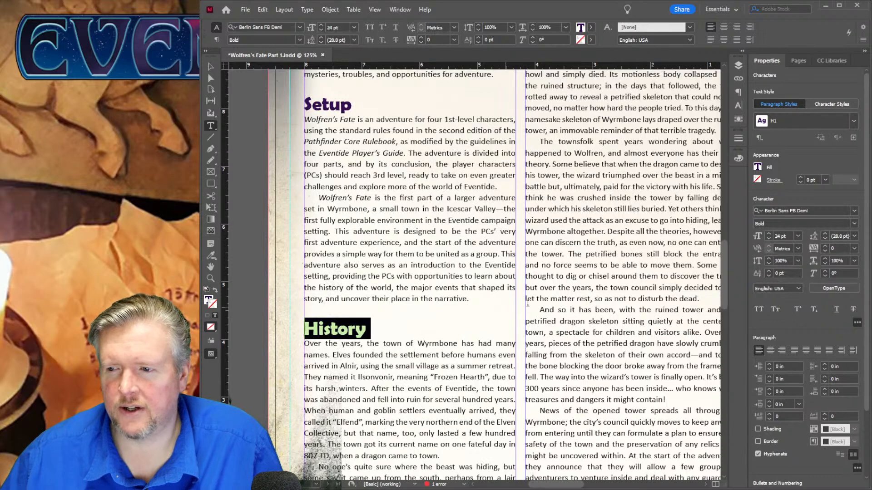
{"action": "left_click", "coordinate": [852, 237]}
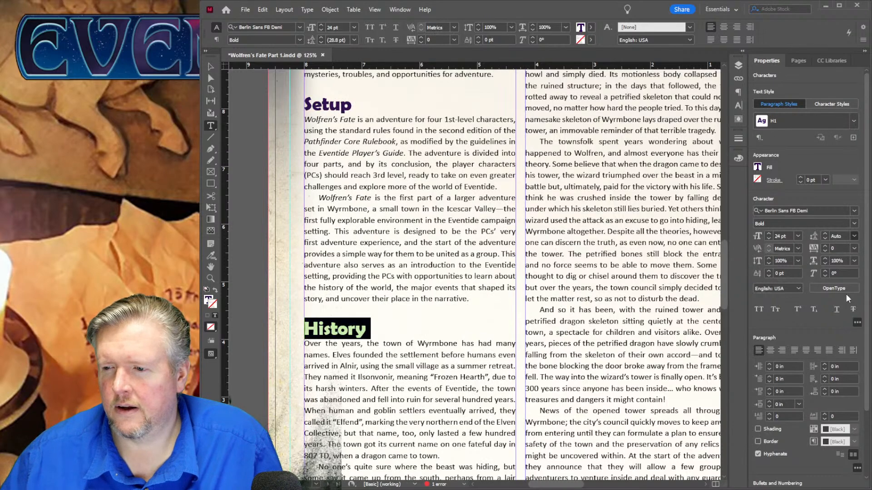
{"action": "left_click", "coordinate": [852, 338]}
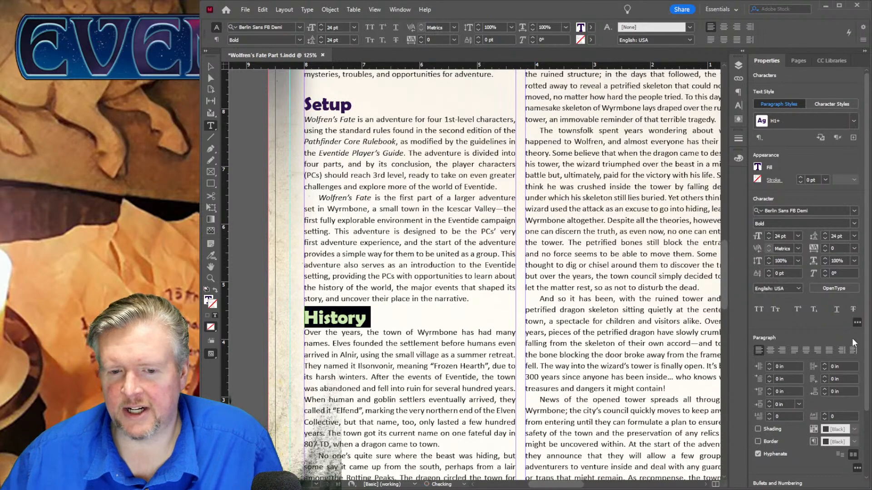
{"action": "left_click", "coordinate": [402, 323]}
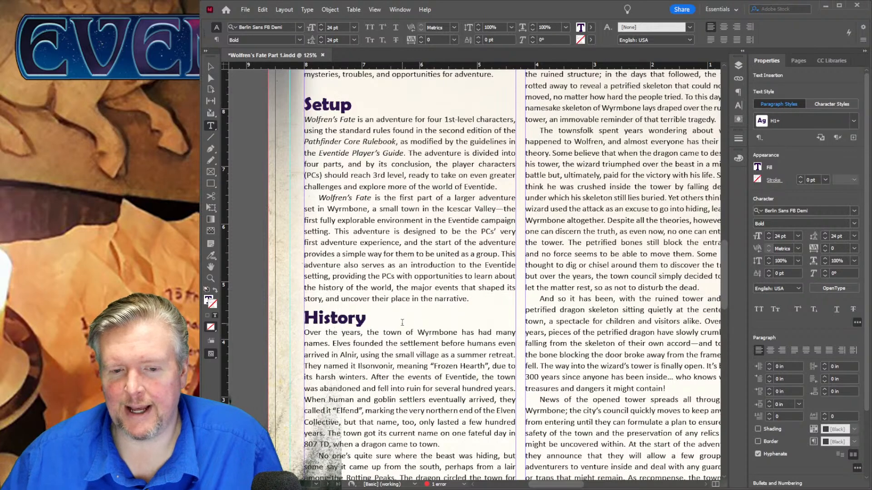
Set the leading of the Setup heading to 24 pt as well.
{"action": "scroll", "coordinate": [326, 269], "scroll_direction": "up", "scroll_amount": 5}
{"action": "triple_click", "coordinate": [326, 269]}
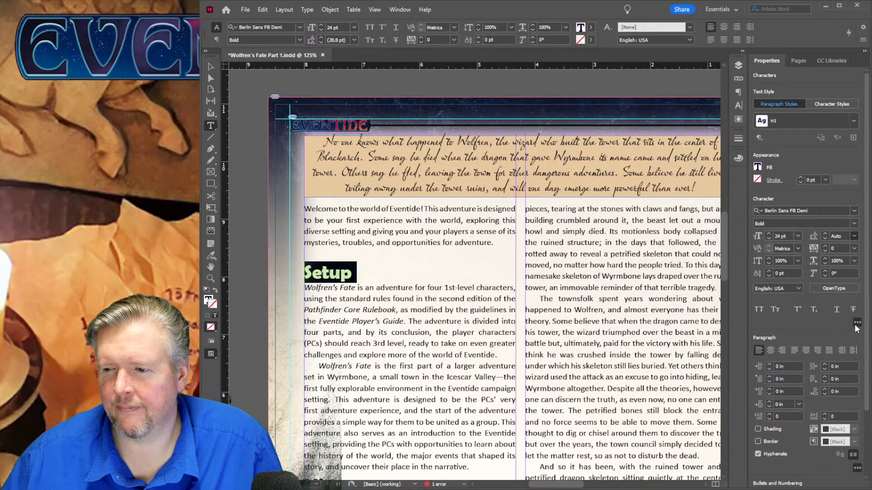
{"action": "scroll", "coordinate": [472, 292], "scroll_direction": "down", "scroll_amount": 1}
{"action": "left_click", "coordinate": [472, 291]}
{"action": "scroll", "coordinate": [472, 292], "scroll_direction": "down", "scroll_amount": 4}
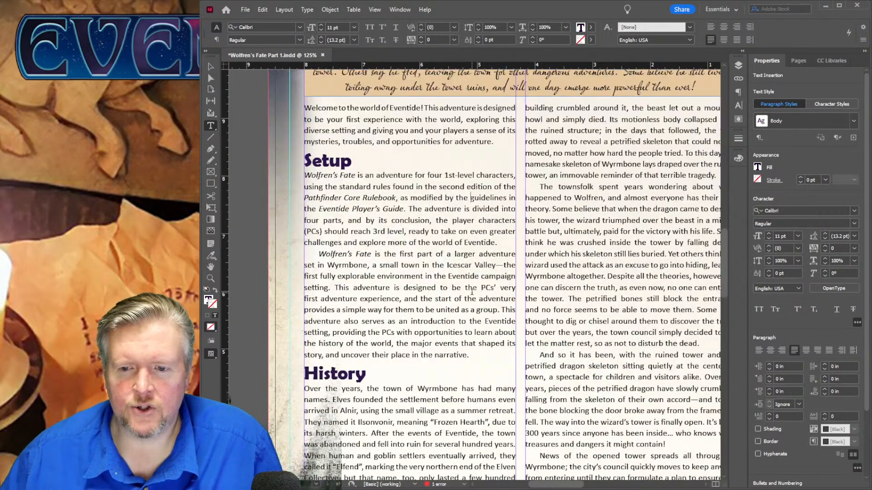
Try leading of 18 pt and 14 pt on the first body line below the History heading.
{"action": "scroll", "coordinate": [505, 244], "scroll_direction": "down", "scroll_amount": 4}
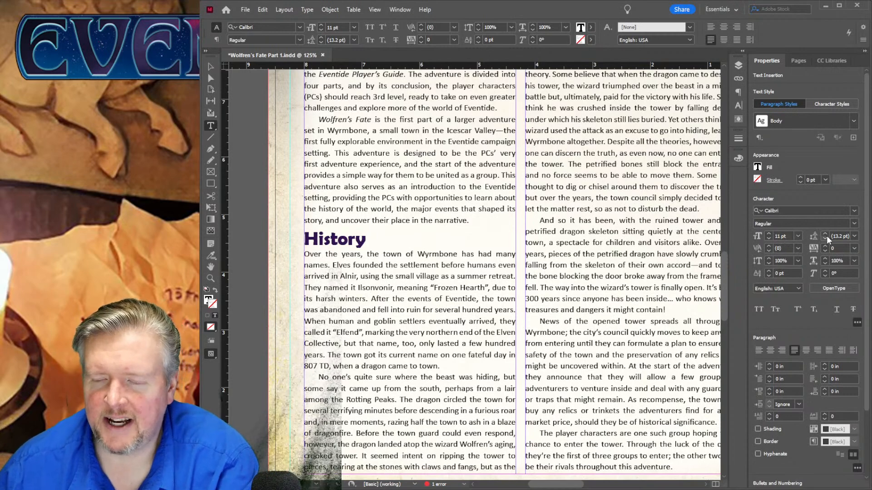
{"action": "triple_click", "coordinate": [385, 255]}
{"action": "left_click", "coordinate": [853, 236]}
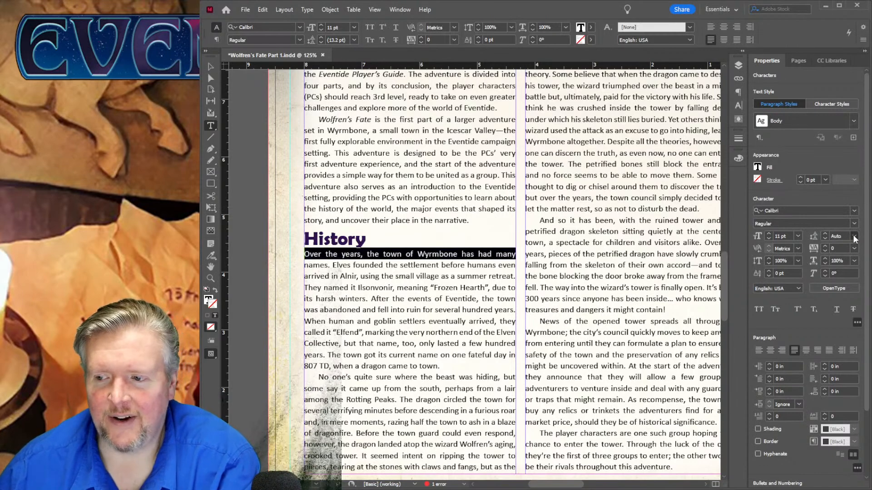
{"action": "left_click", "coordinate": [849, 332]}
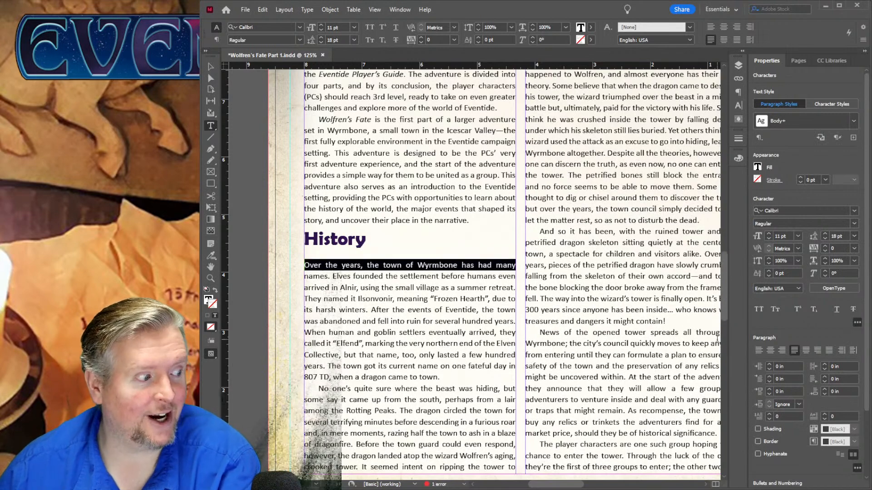
{"action": "left_click", "coordinate": [856, 233]}
{"action": "left_click", "coordinate": [846, 321]}
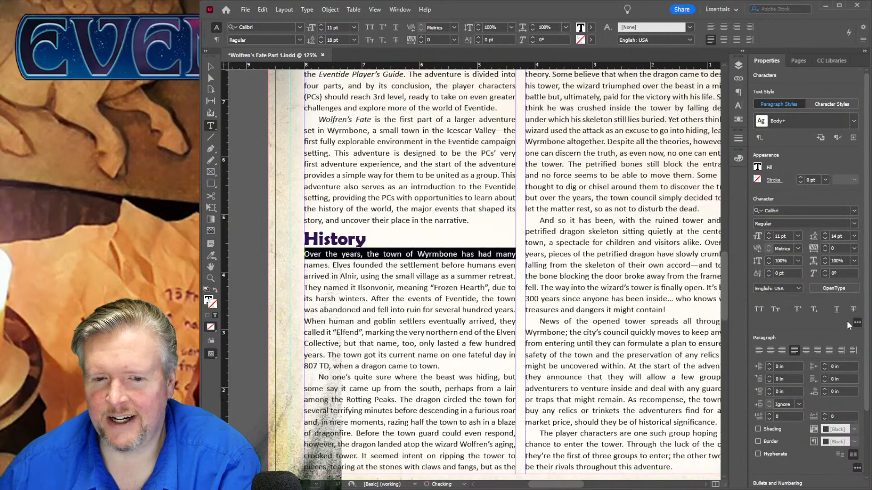
{"action": "left_click", "coordinate": [856, 248]}
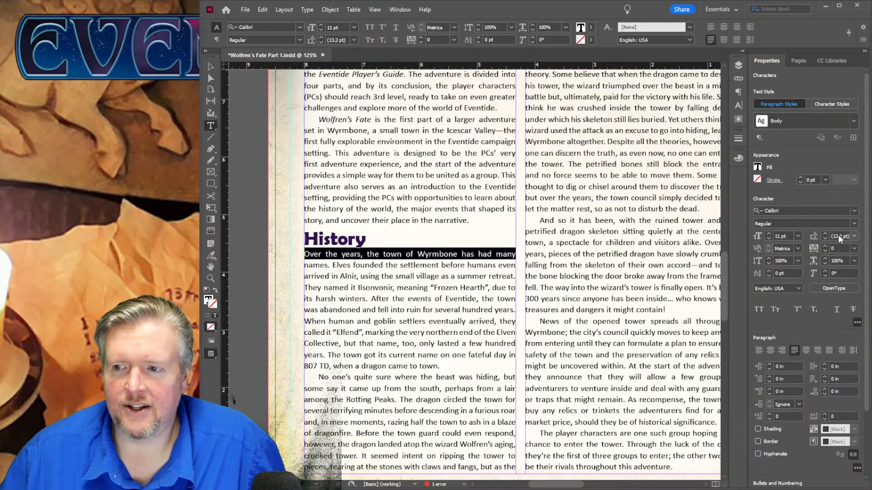
Set the Body paragraph style's leading to 14 pt.
{"action": "left_click", "coordinate": [778, 128]}
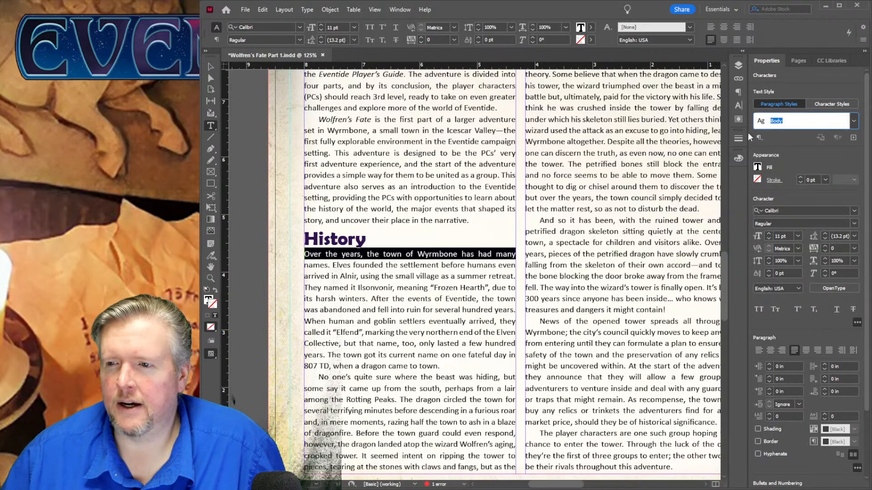
{"action": "left_click", "coordinate": [799, 143]}
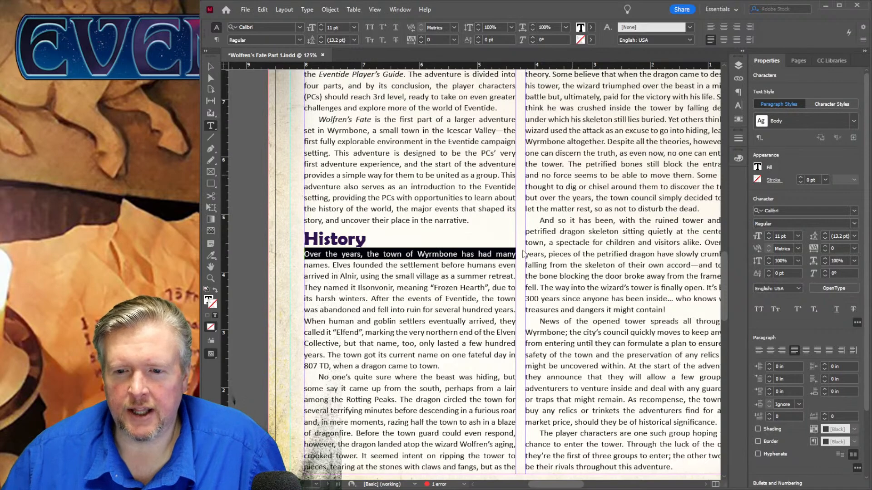
{"action": "key", "text": "ctrl+z"}
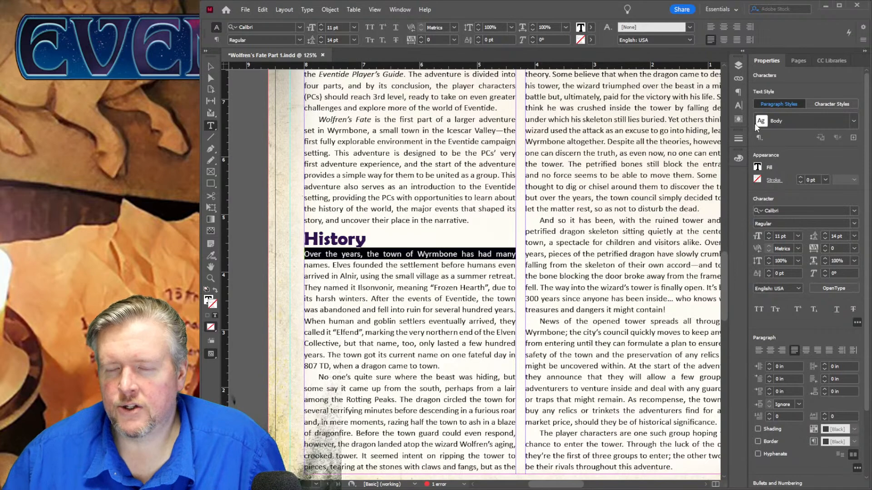
{"action": "left_click", "coordinate": [385, 262]}
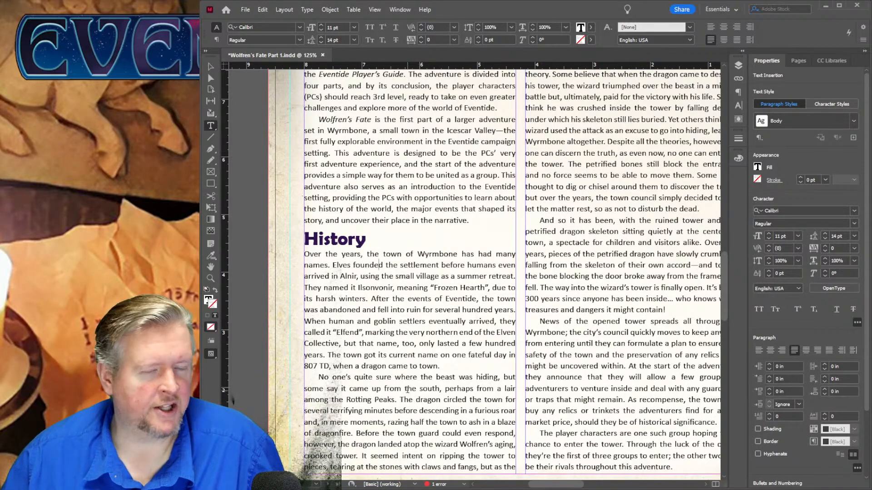
Select the whole History heading and raise its leading to 25 pt.
{"action": "left_click", "coordinate": [372, 241]}
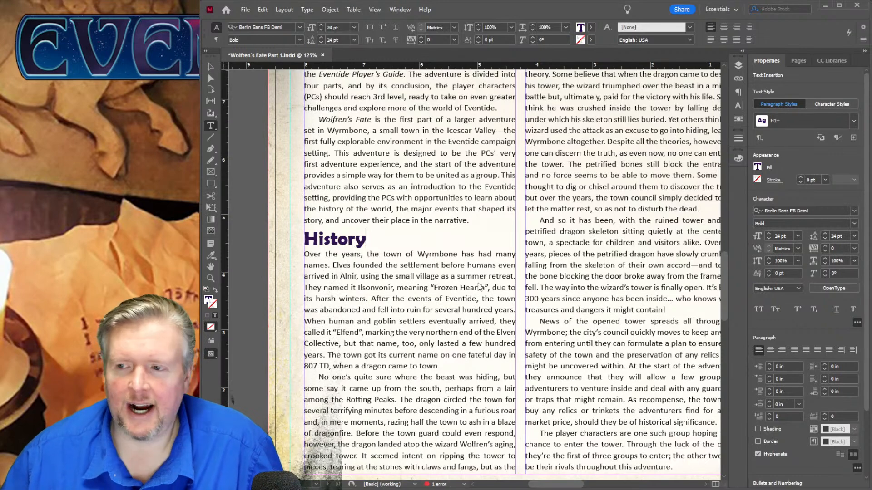
{"action": "triple_click", "coordinate": [332, 235]}
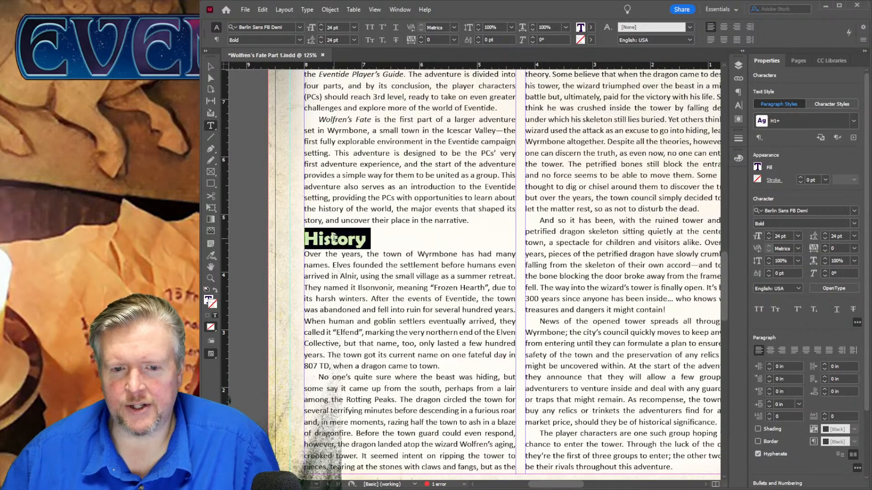
{"action": "left_click", "coordinate": [845, 236]}
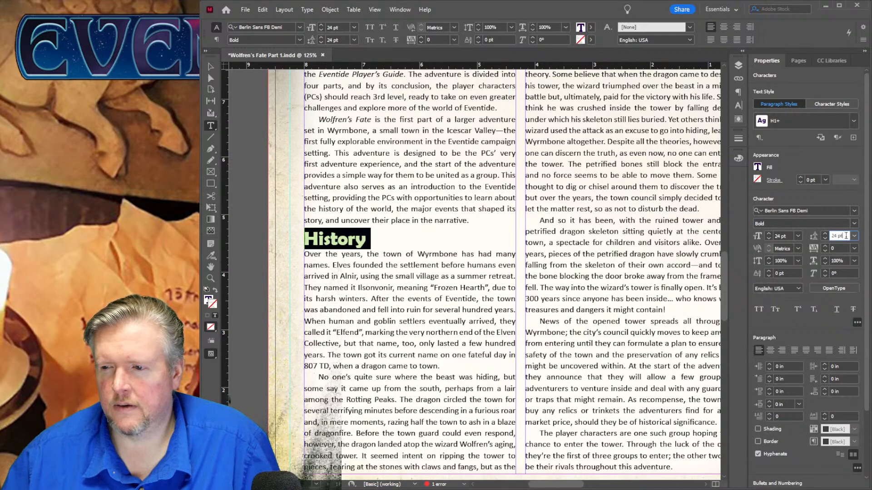
{"action": "left_click", "coordinate": [824, 233]}
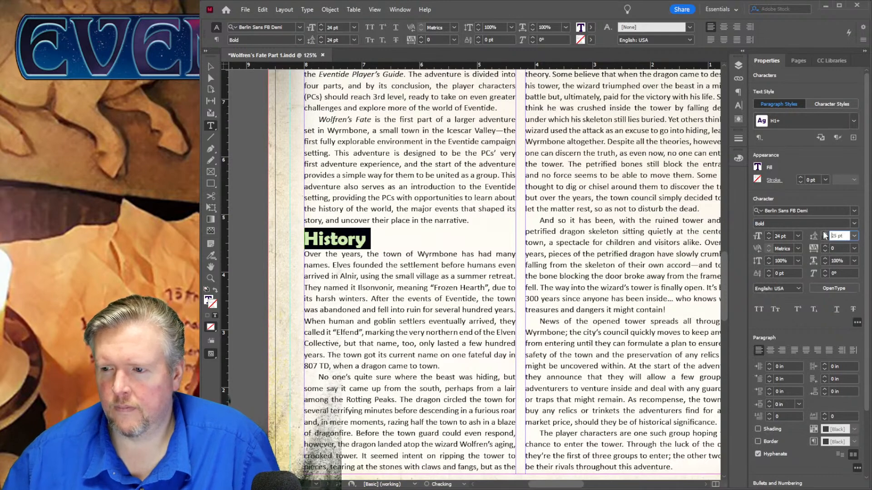
{"action": "left_click", "coordinate": [381, 265]}
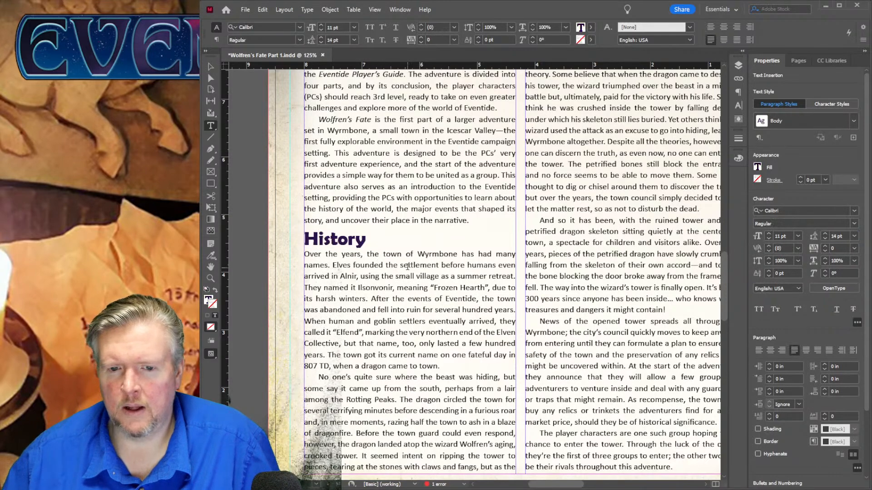
Check the leading of the Setup and Part 3: Redthistle Errand headings and review the text flow across both pages of the spread.
{"action": "scroll", "coordinate": [381, 265], "scroll_direction": "up", "scroll_amount": 5}
{"action": "double_click", "coordinate": [334, 263]}
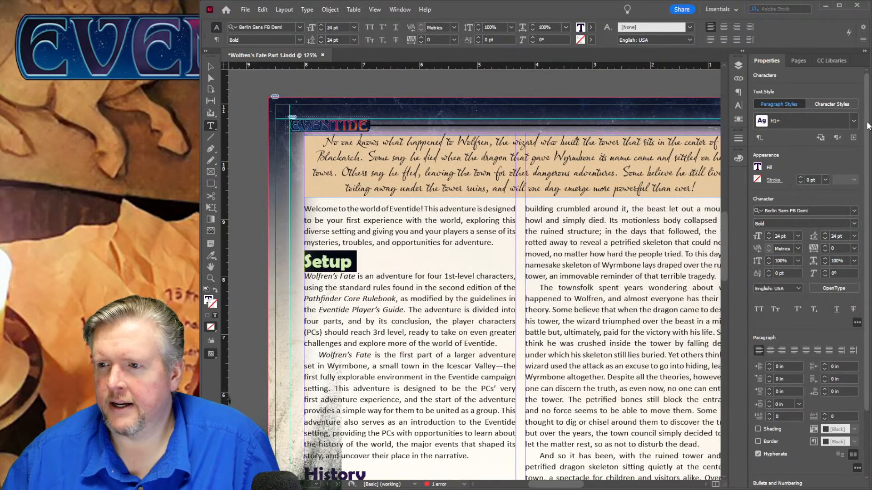
{"action": "left_click", "coordinate": [359, 322]}
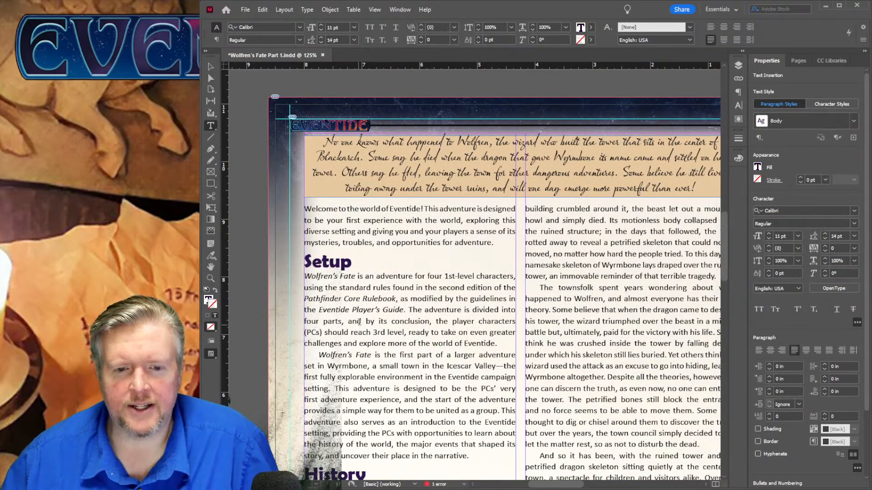
{"action": "scroll", "coordinate": [359, 322], "scroll_direction": "down", "scroll_amount": 5}
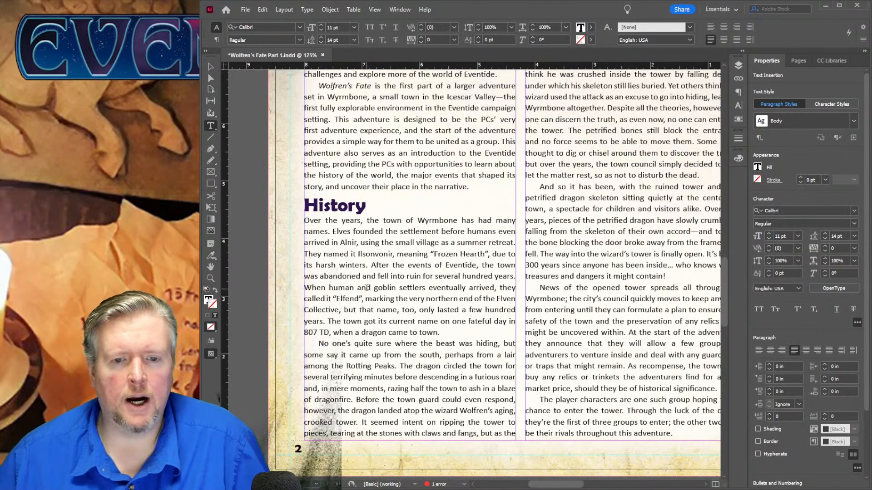
{"action": "scroll", "coordinate": [499, 432], "scroll_direction": "down", "scroll_amount": 2}
{"action": "left_click_drag", "start_coordinate": [574, 480], "coordinate": [622, 475]}
{"action": "left_click", "coordinate": [546, 229]}
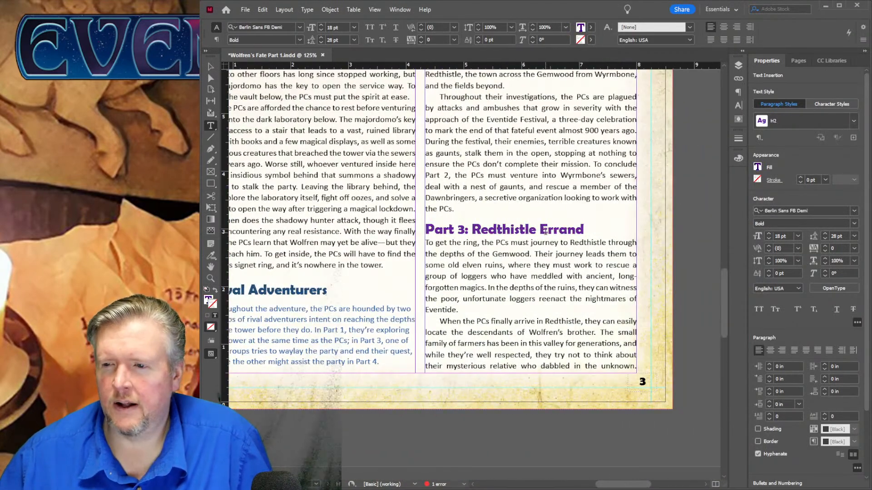
{"action": "left_click", "coordinate": [472, 230]}
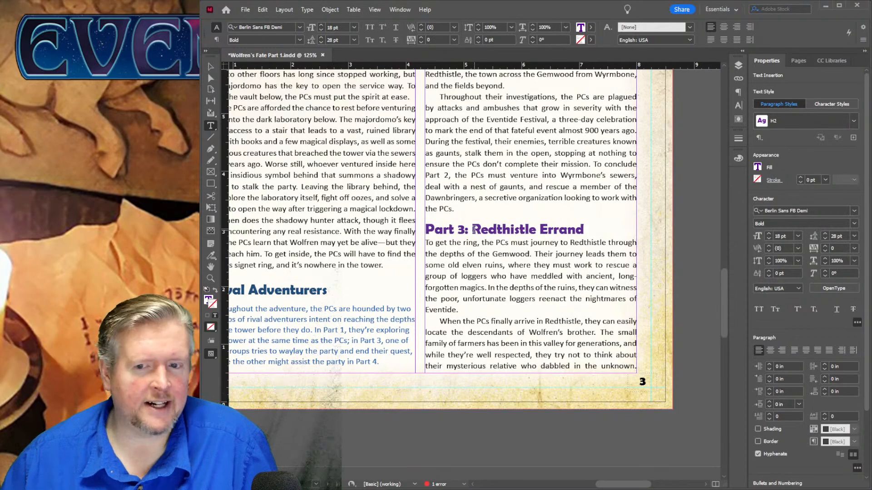
{"action": "scroll", "coordinate": [477, 229], "scroll_direction": "up", "scroll_amount": 5}
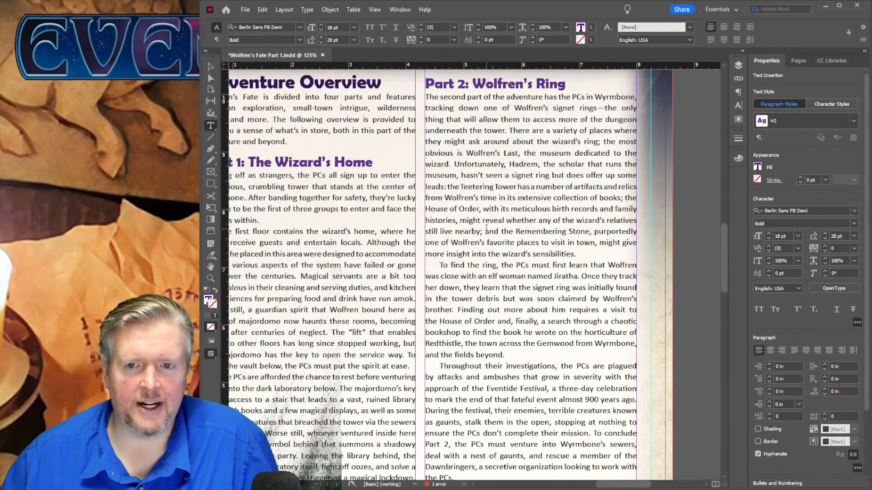
{"action": "scroll", "coordinate": [487, 227], "scroll_direction": "up", "scroll_amount": 1}
{"action": "left_click_drag", "start_coordinate": [634, 485], "coordinate": [622, 485]}
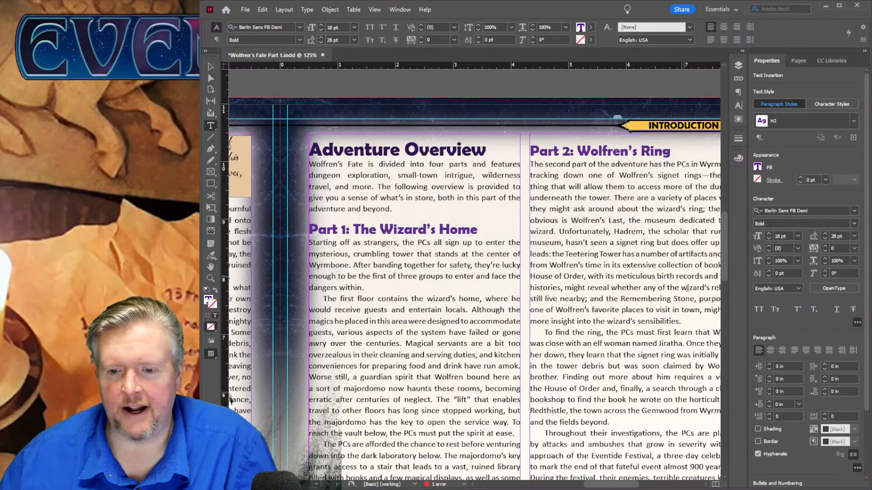
Examine the headings and body text flow from the opening box on page 2 to the foot of page 3.
{"action": "scroll", "coordinate": [619, 477], "scroll_direction": "left", "scroll_amount": 10}
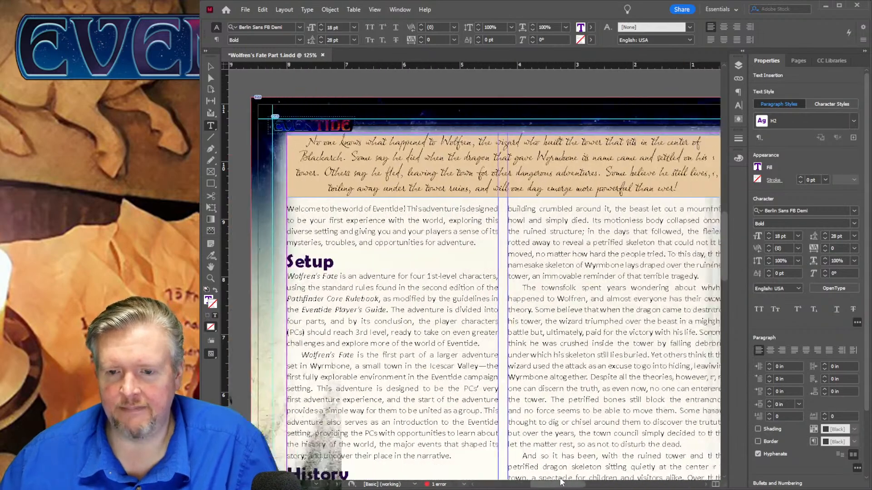
{"action": "scroll", "coordinate": [590, 381], "scroll_direction": "down", "scroll_amount": 6}
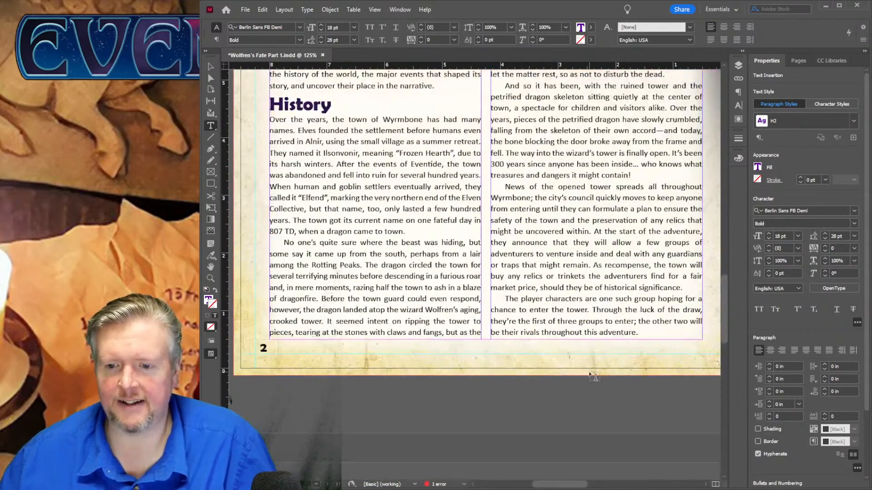
{"action": "scroll", "coordinate": [585, 352], "scroll_direction": "up", "scroll_amount": 4}
{"action": "scroll", "coordinate": [586, 352], "scroll_direction": "up", "scroll_amount": 4}
{"action": "scroll", "coordinate": [586, 352], "scroll_direction": "down", "scroll_amount": 8}
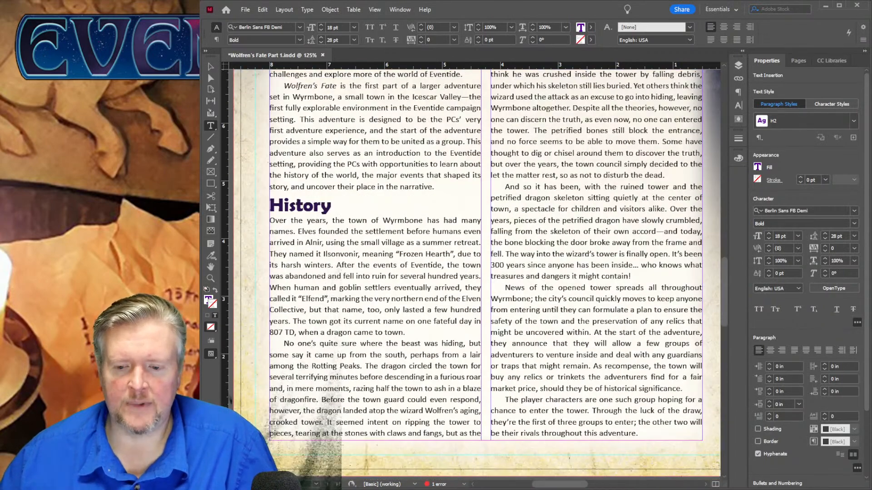
{"action": "scroll", "coordinate": [584, 396], "scroll_direction": "up", "scroll_amount": 4}
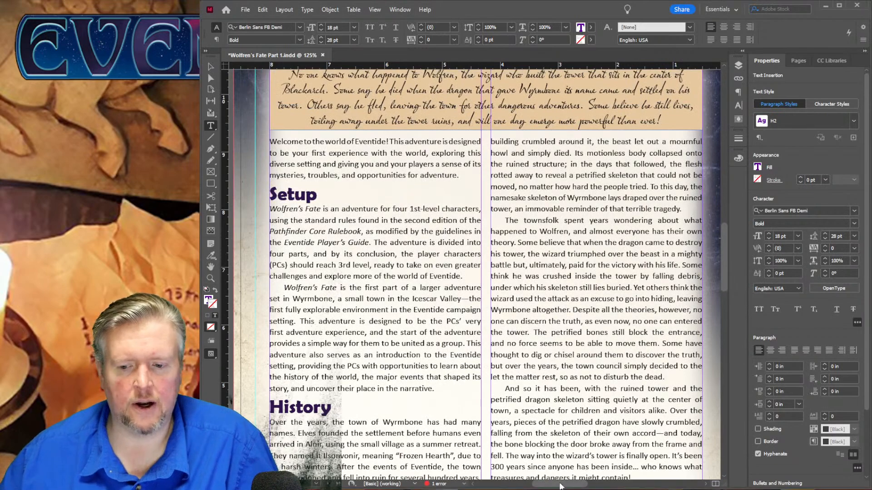
{"action": "left_click_drag", "start_coordinate": [558, 487], "coordinate": [613, 485]}
{"action": "scroll", "coordinate": [616, 373], "scroll_direction": "up", "scroll_amount": 2}
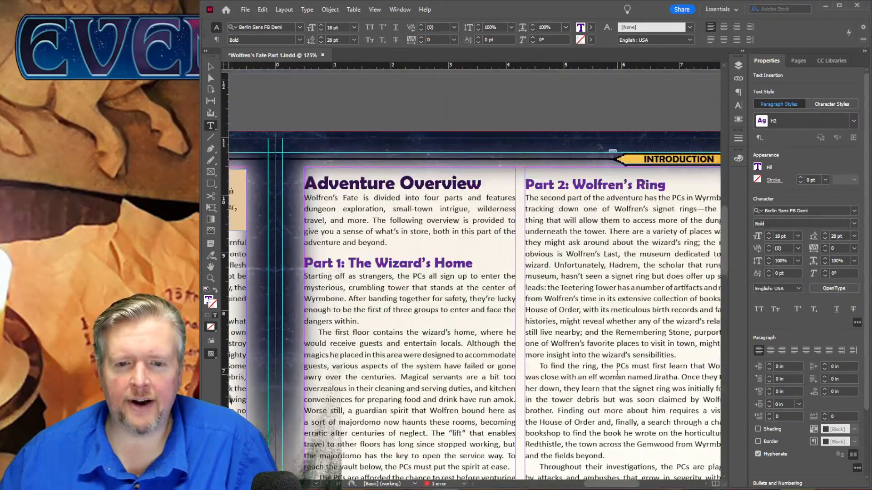
{"action": "scroll", "coordinate": [617, 374], "scroll_direction": "down", "scroll_amount": 5}
{"action": "scroll", "coordinate": [617, 373], "scroll_direction": "down", "scroll_amount": 2}
{"action": "scroll", "coordinate": [617, 373], "scroll_direction": "up", "scroll_amount": 4}
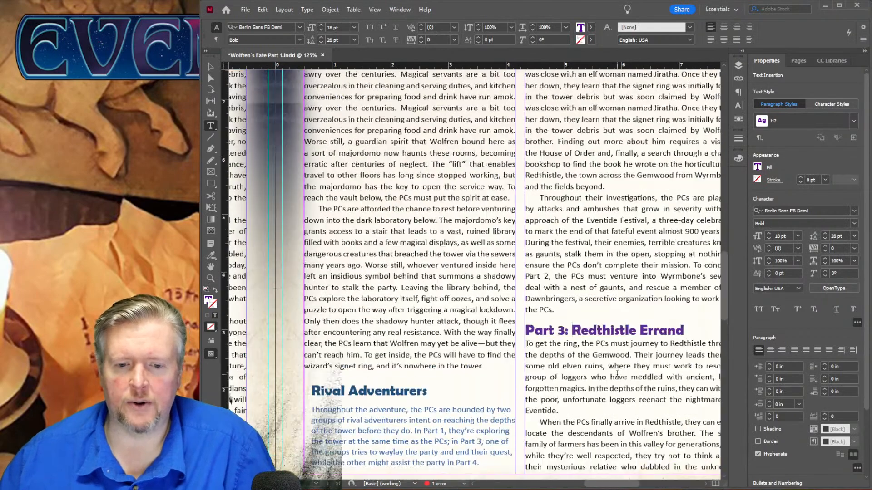
{"action": "scroll", "coordinate": [616, 374], "scroll_direction": "down", "scroll_amount": 4}
{"action": "scroll", "coordinate": [616, 373], "scroll_direction": "down", "scroll_amount": 1}
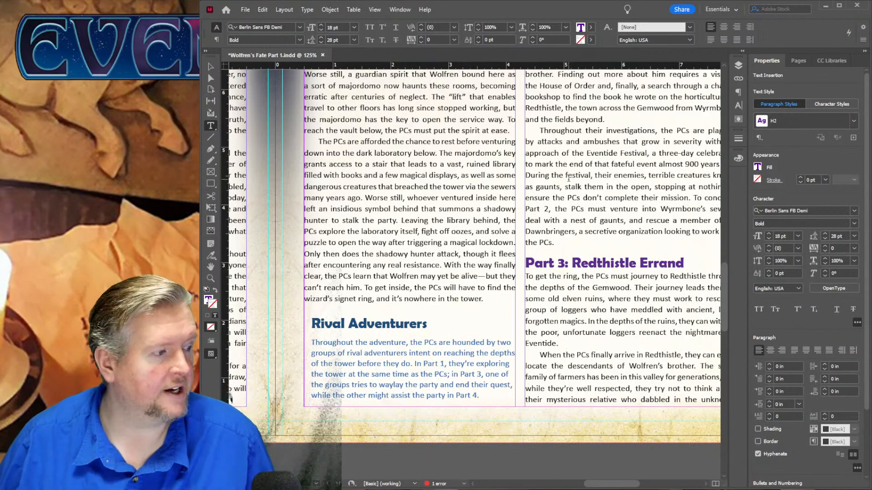
Draw an image frame about 3.67 by 5.47 in across the lower columns of page 3 and import the wizard sketch into it.
{"action": "left_click", "coordinate": [211, 172]}
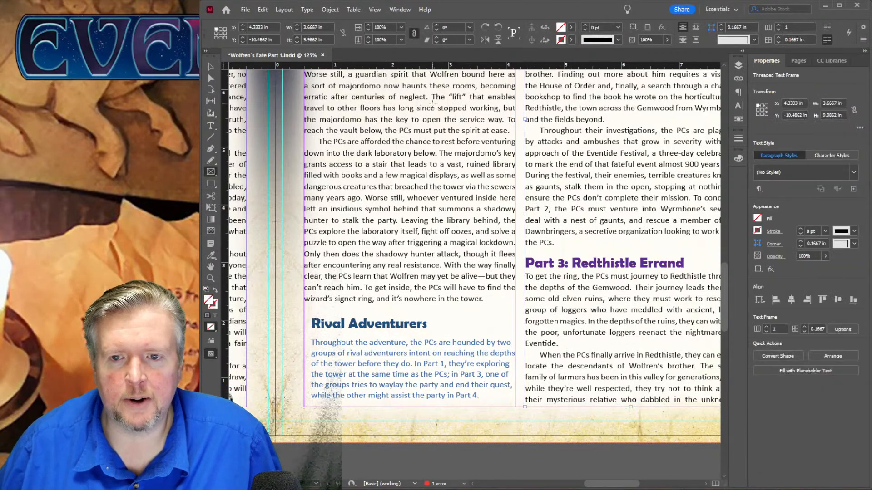
{"action": "left_click_drag", "start_coordinate": [418, 93], "coordinate": [630, 408]}
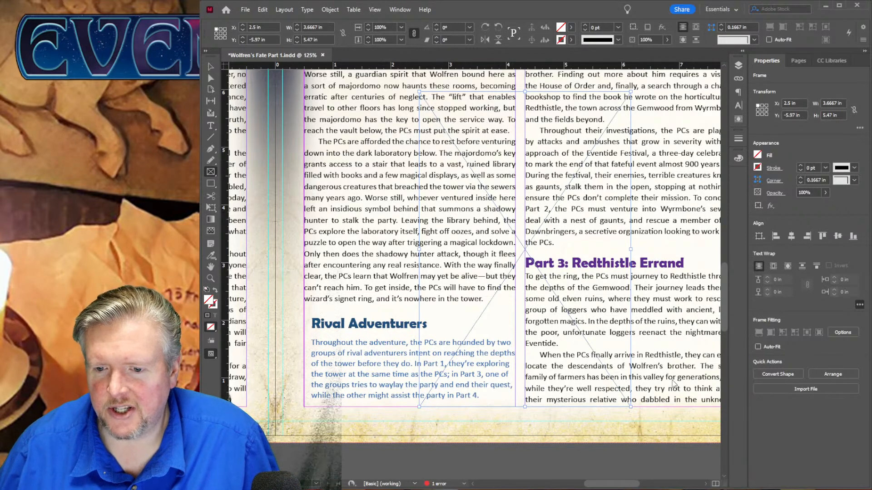
{"action": "left_click", "coordinate": [685, 389]}
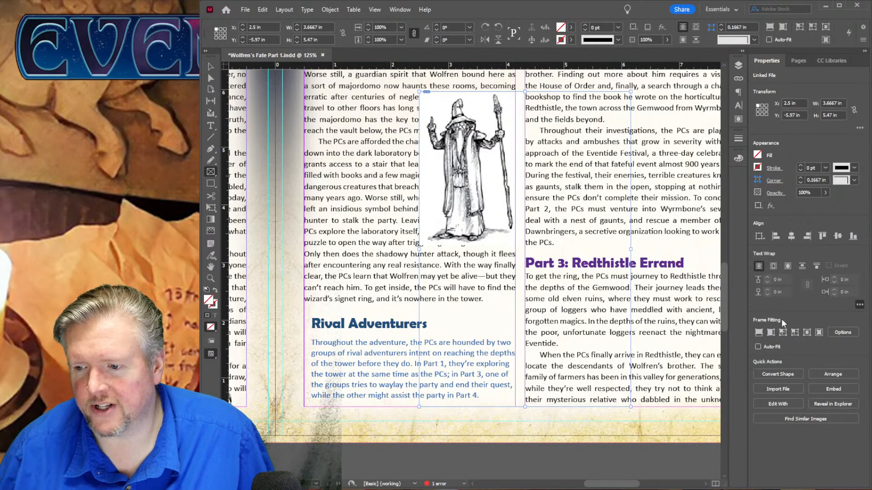
Fill the frame proportionally with the wizard sketch, and switch to another program to make the sketch's white background transparent.
{"action": "left_click", "coordinate": [760, 335]}
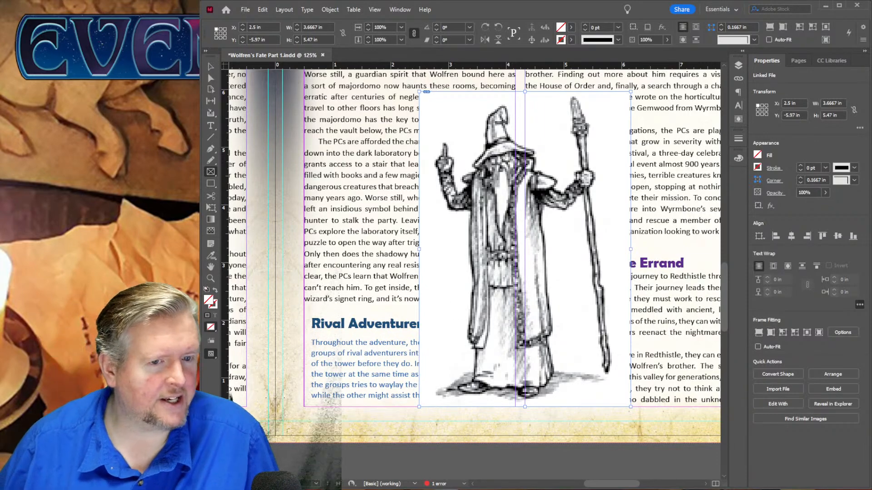
{"action": "left_click", "coordinate": [211, 67]}
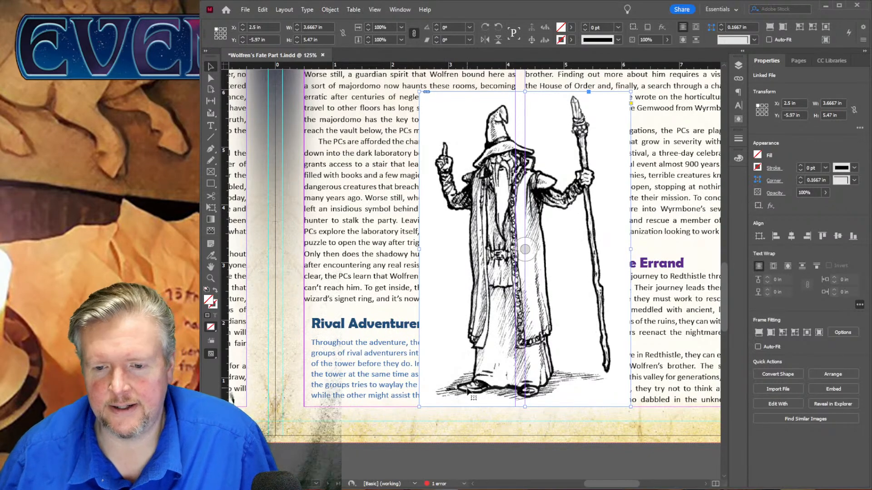
{"action": "key", "text": "alt+Tab"}
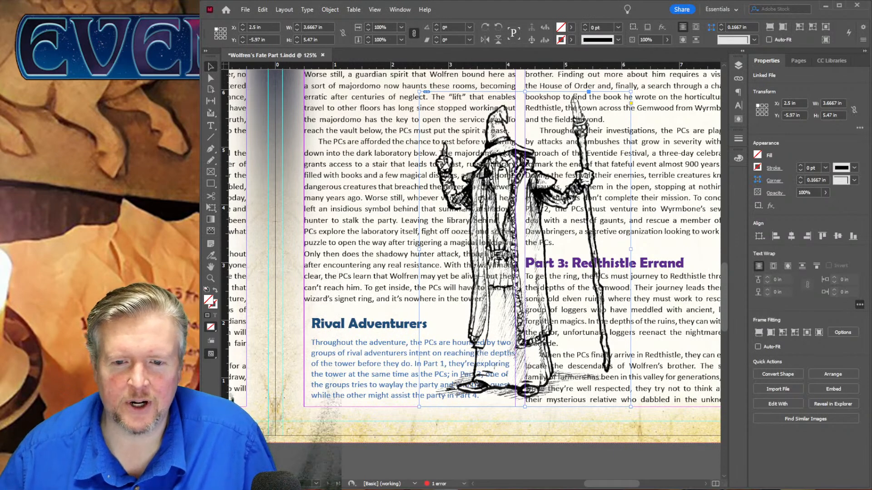
Wrap the body text around the object shape of the wizard sketch, keeping the extra text wrap options shown.
{"action": "key", "text": "a"}
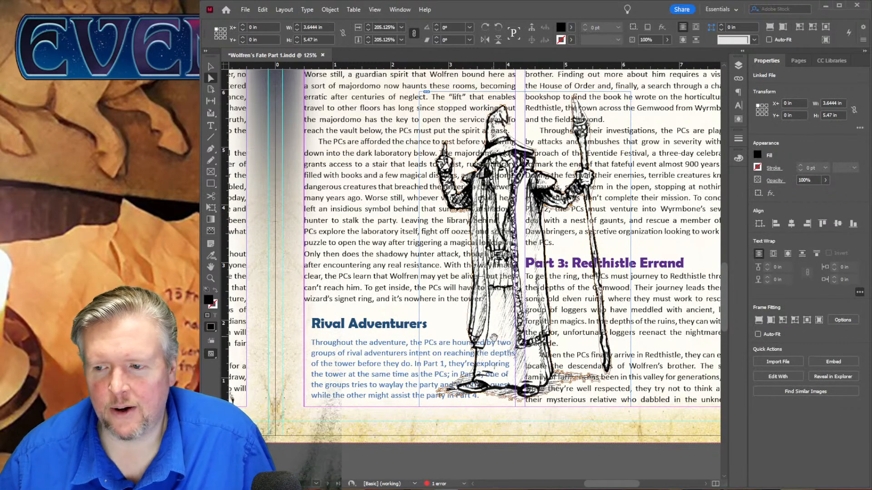
{"action": "left_click", "coordinate": [789, 255]}
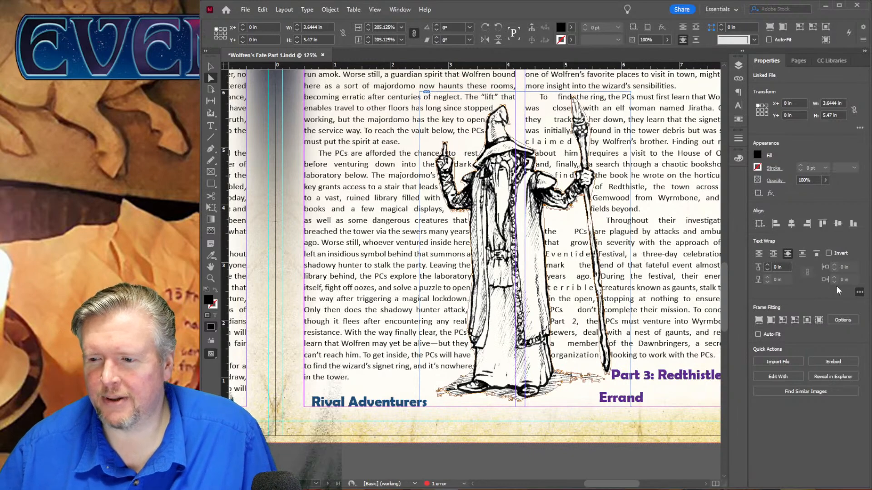
{"action": "left_click", "coordinate": [859, 292]}
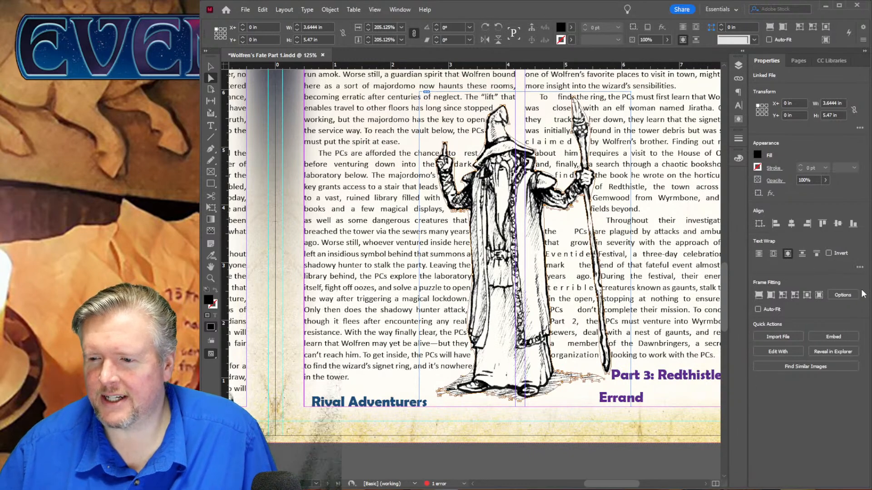
{"action": "left_click", "coordinate": [860, 267]}
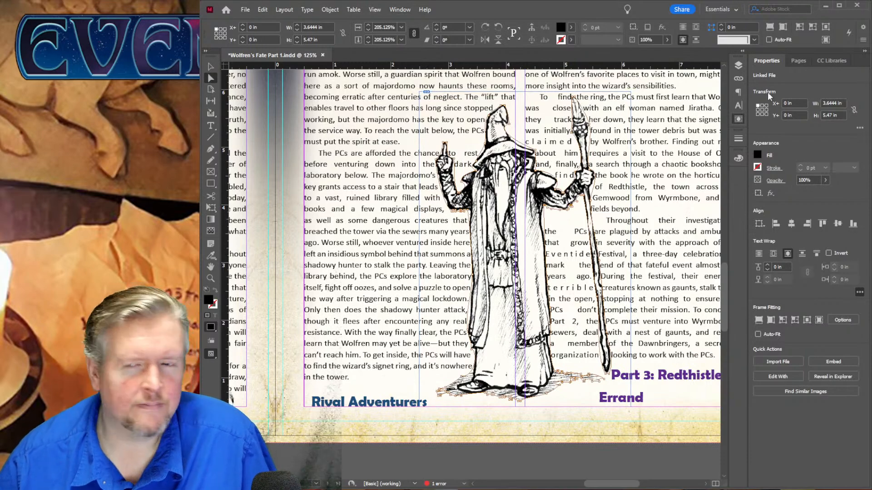
Try different one-sided text wrap settings around the wizard sketch and return to wrapping on both sides.
{"action": "left_click", "coordinate": [704, 66]}
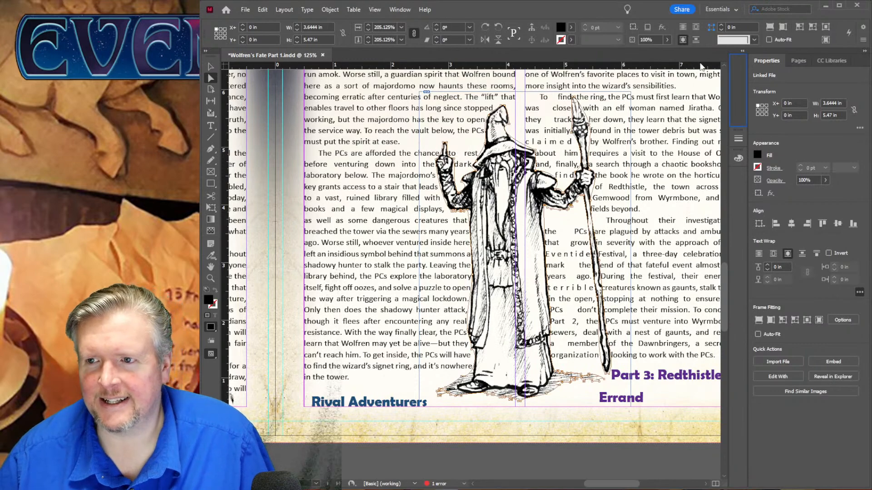
{"action": "left_click", "coordinate": [700, 64]}
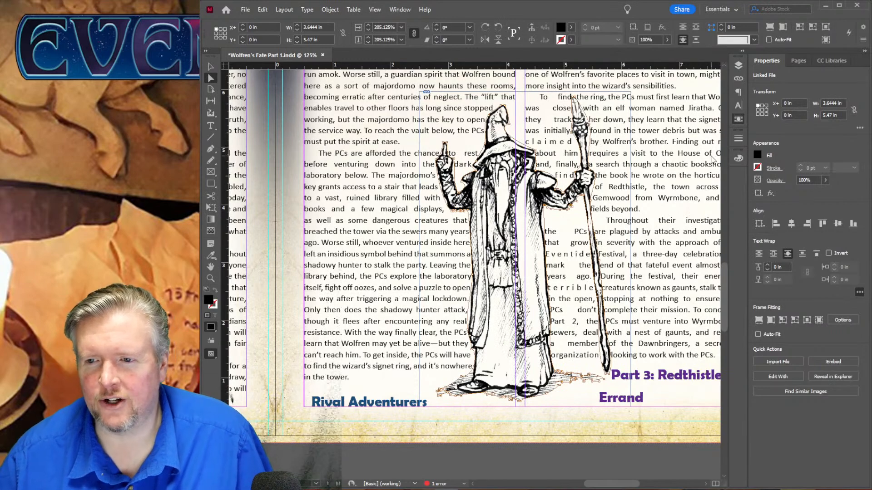
{"action": "key", "text": "ctrl+z"}
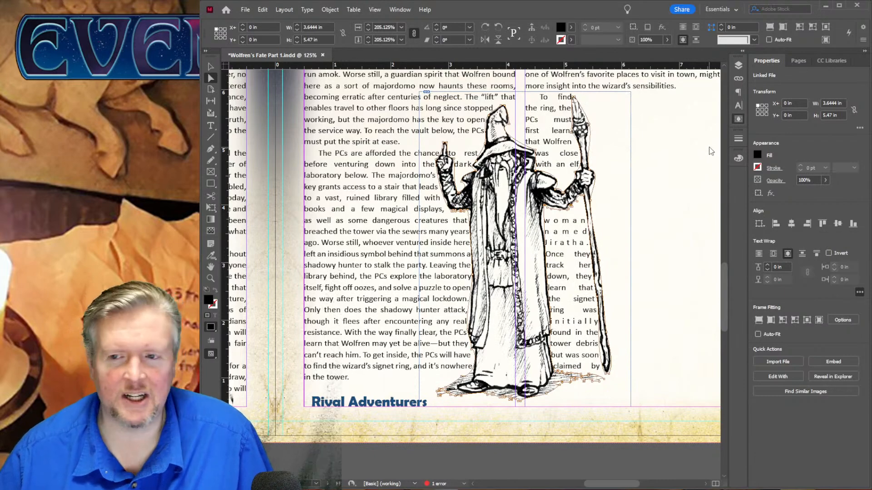
{"action": "key", "text": "ctrl+z"}
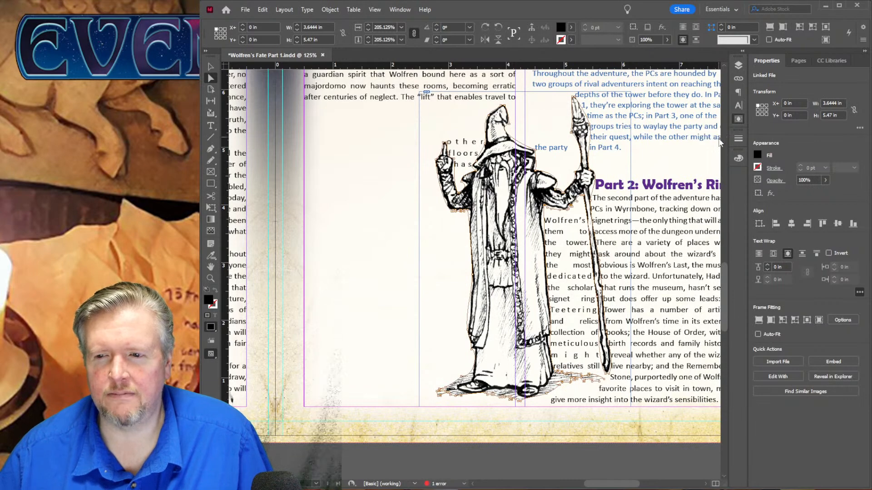
{"action": "left_click", "coordinate": [711, 174]}
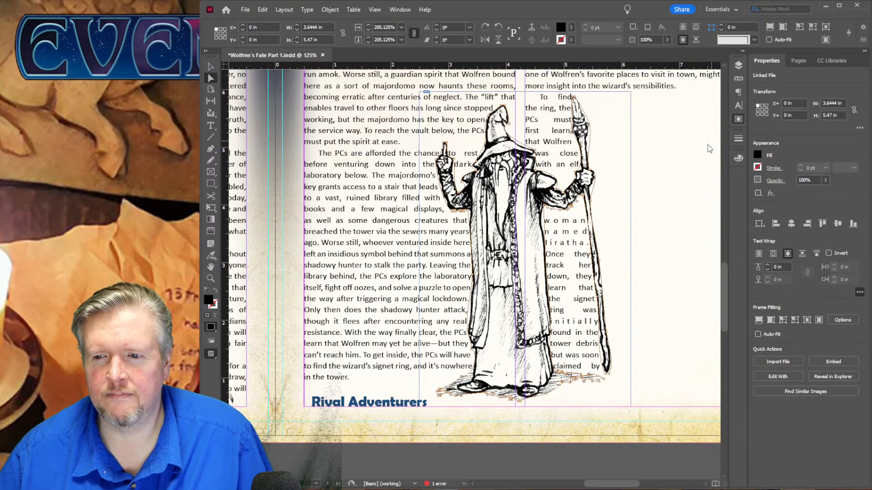
{"action": "left_click", "coordinate": [702, 168]}
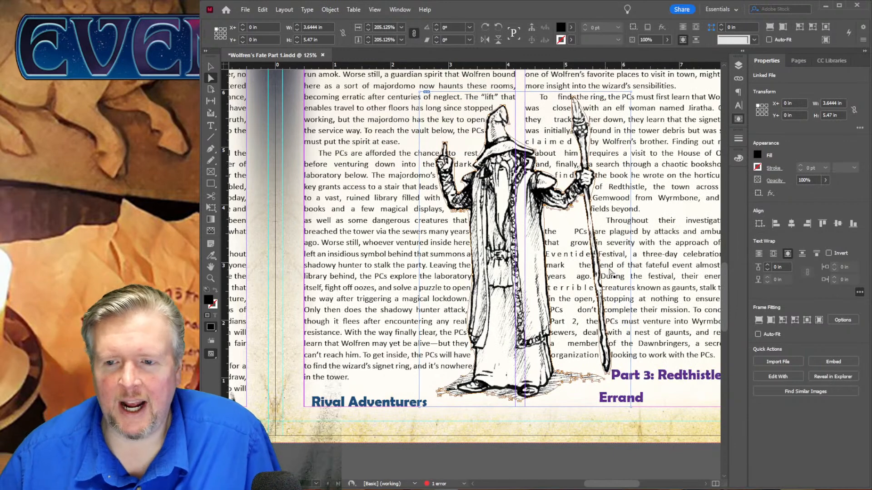
Move the wizard sketch together with its frame into the outer column of page 3, at about X 4.43 in.
{"action": "left_click_drag", "start_coordinate": [600, 484], "coordinate": [605, 485]}
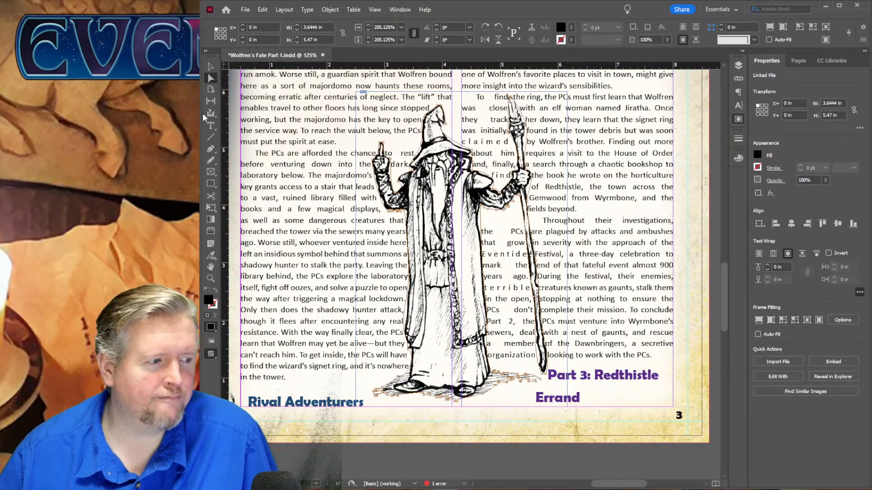
{"action": "left_click", "coordinate": [210, 68]}
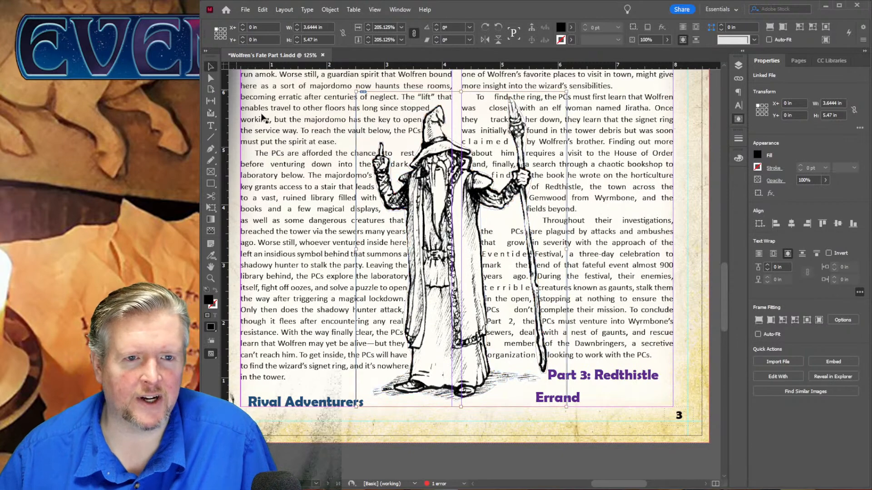
{"action": "left_click_drag", "start_coordinate": [453, 328], "coordinate": [562, 330]}
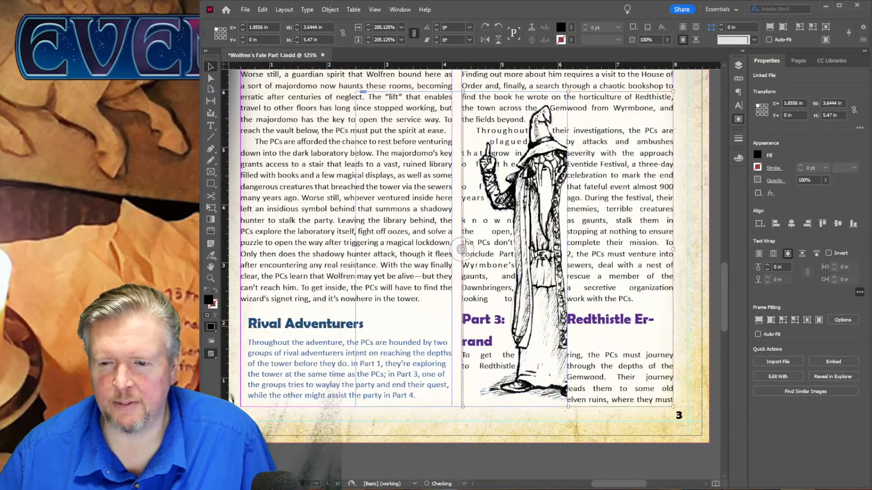
{"action": "key", "text": "ctrl+z"}
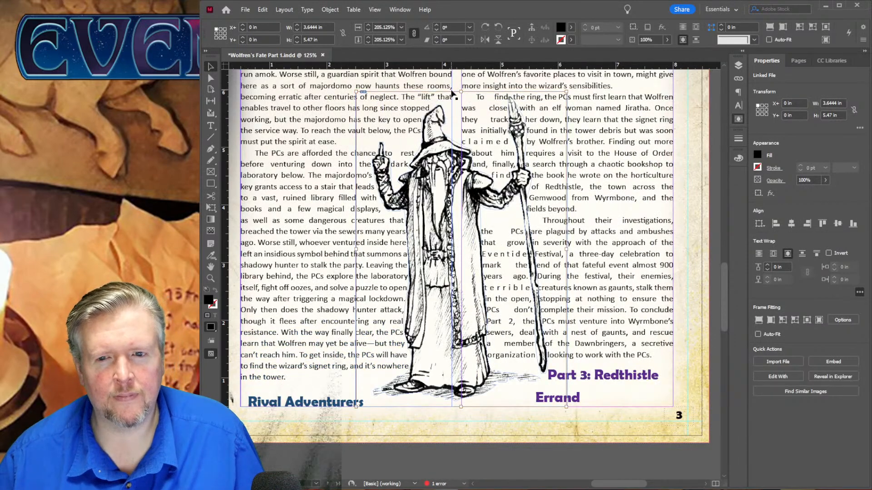
{"action": "left_click_drag", "start_coordinate": [454, 92], "coordinate": [567, 94]}
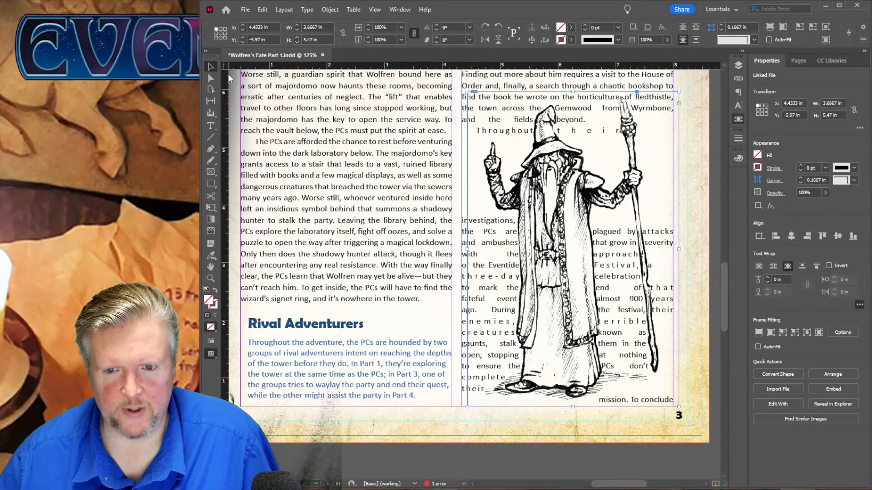
Nudge the wizard frame outward and down toward the page corner, to X 4.9611 in and Y -5.5533 in.
{"action": "key", "text": "Right"}
{"action": "key", "text": "Right"}
{"action": "key", "text": "Right"}
{"action": "key", "text": "Right"}
{"action": "key", "text": "Right"}
{"action": "key", "text": "Right"}
{"action": "key", "text": "Right"}
{"action": "key", "text": "Right"}
{"action": "key", "text": "Right"}
{"action": "key", "text": "Right"}
{"action": "key", "text": "Right"}
{"action": "key", "text": "Right"}
{"action": "key", "text": "Right"}
{"action": "key", "text": "Right"}
{"action": "key", "text": "Right"}
{"action": "key", "text": "Right"}
{"action": "key", "text": "Right"}
{"action": "key", "text": "Right"}
{"action": "key", "text": "Right"}
{"action": "key", "text": "Right"}
{"action": "key", "text": "Right"}
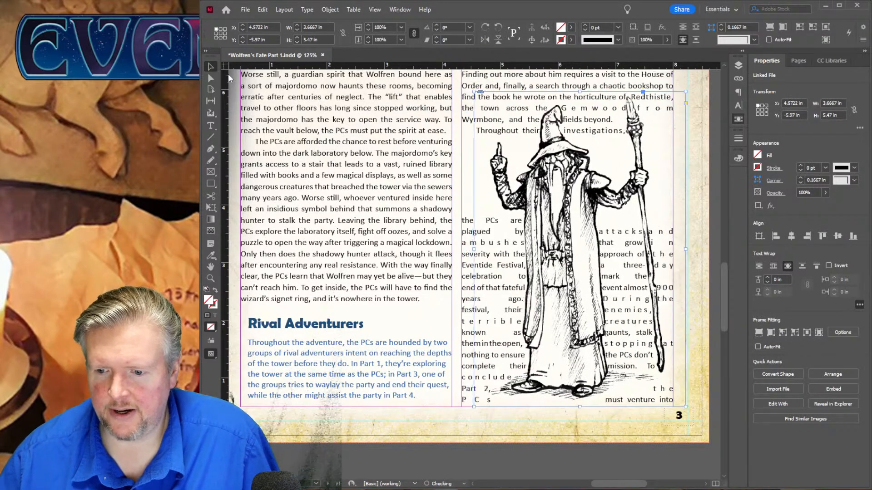
{"action": "key", "text": "Down"}
{"action": "key", "text": "Down"}
{"action": "key", "text": "Down"}
{"action": "key", "text": "Down"}
{"action": "key", "text": "Down"}
{"action": "key", "text": "Down"}
{"action": "key", "text": "Down"}
{"action": "key", "text": "Down"}
{"action": "key", "text": "Down"}
{"action": "key", "text": "Down"}
{"action": "key", "text": "Down"}
{"action": "key", "text": "Down"}
{"action": "key", "text": "Down"}
{"action": "key", "text": "Down"}
{"action": "key", "text": "Down"}
{"action": "key", "text": "Down"}
{"action": "key", "text": "Down"}
{"action": "key", "text": "Down"}
{"action": "key", "text": "Down"}
{"action": "key", "text": "Down"}
{"action": "key", "text": "Down"}
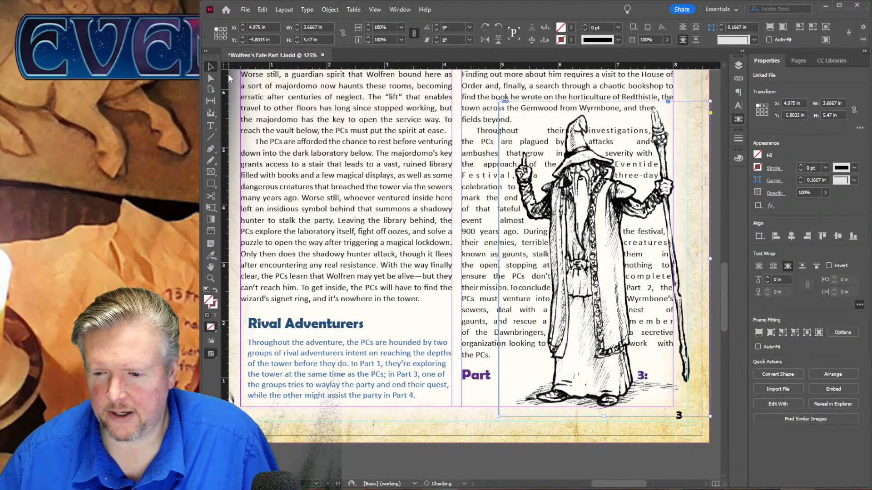
{"action": "key", "text": "Left"}
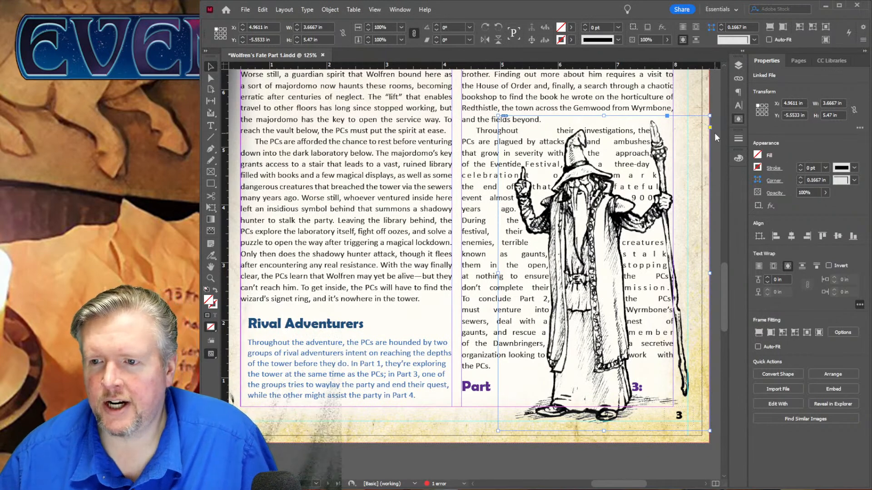
Try a one-sided text wrap around the wizard, undo it, and shrink the frame from its inner upper corner to about 3.31 by 4.94 in.
{"action": "left_click", "coordinate": [694, 144]}
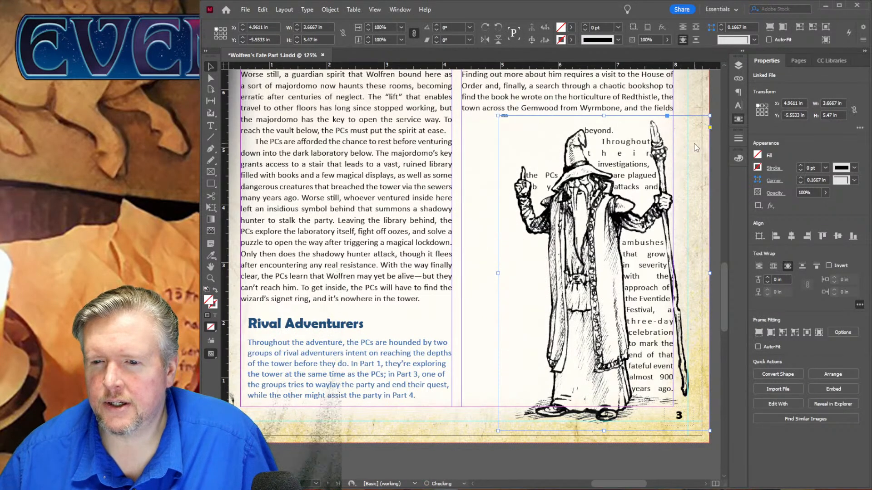
{"action": "key", "text": "ctrl+z"}
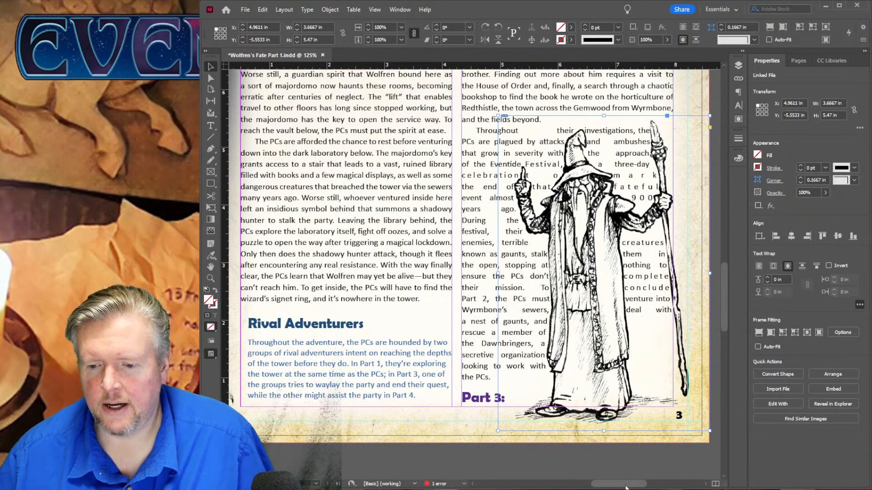
{"action": "scroll", "coordinate": [480, 223], "scroll_direction": "right", "scroll_amount": 5}
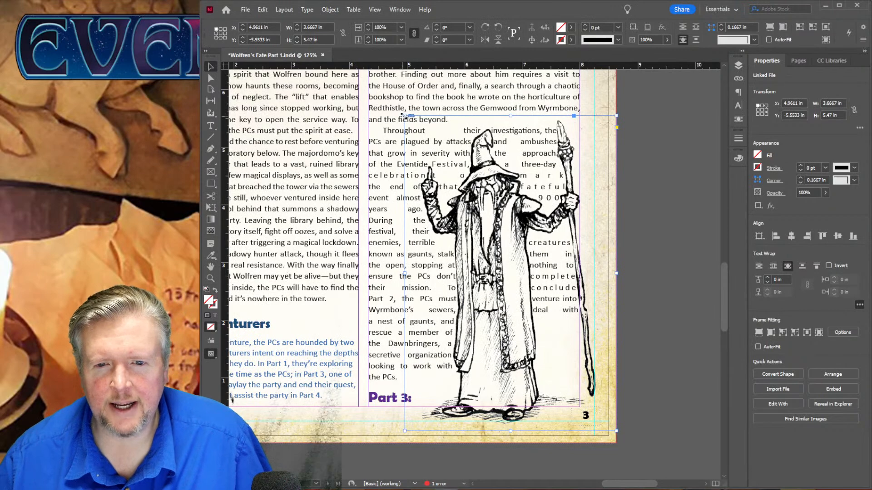
{"action": "left_click_drag", "start_coordinate": [405, 116], "coordinate": [425, 147]}
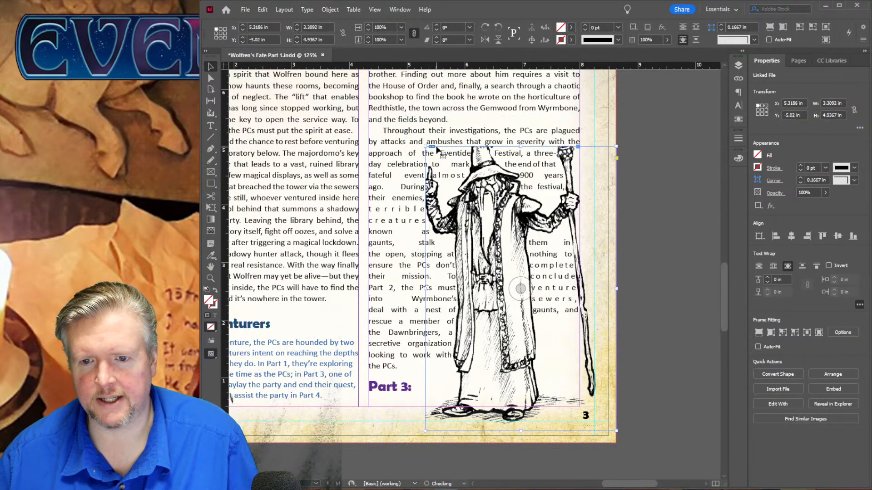
Fit the wizard sketch proportionally to its frame and nudge the frame outward and up to X 5.4158 in, Y -5.145 in.
{"action": "left_click", "coordinate": [770, 333]}
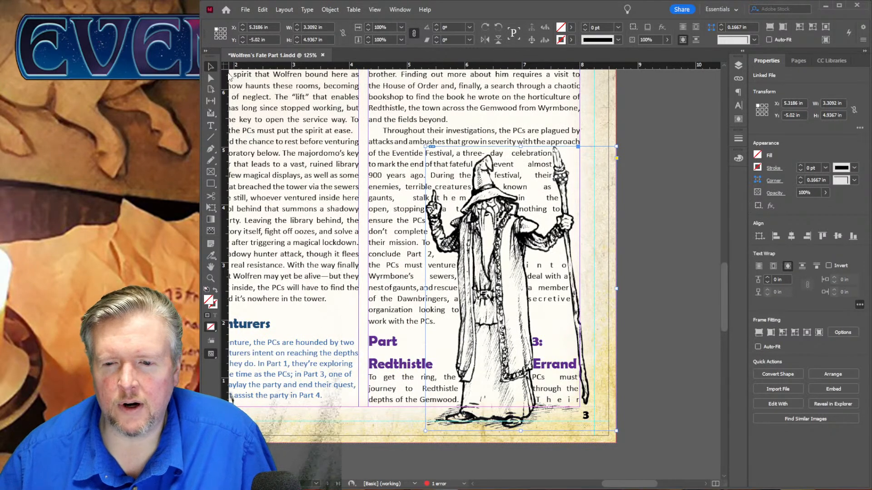
{"action": "key", "text": "Right"}
{"action": "key", "text": "Right"}
{"action": "key", "text": "Right"}
{"action": "key", "text": "Right"}
{"action": "key", "text": "Right"}
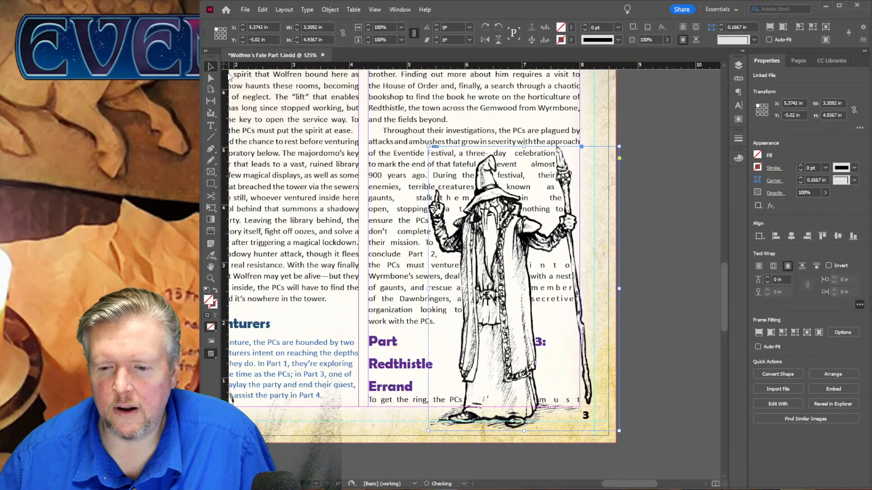
{"action": "key", "text": "Up"}
{"action": "key", "text": "Up"}
{"action": "key", "text": "Up"}
{"action": "key", "text": "Up"}
{"action": "key", "text": "Up"}
{"action": "key", "text": "Up"}
{"action": "key", "text": "Up"}
{"action": "key", "text": "Up"}
{"action": "key", "text": "Up"}
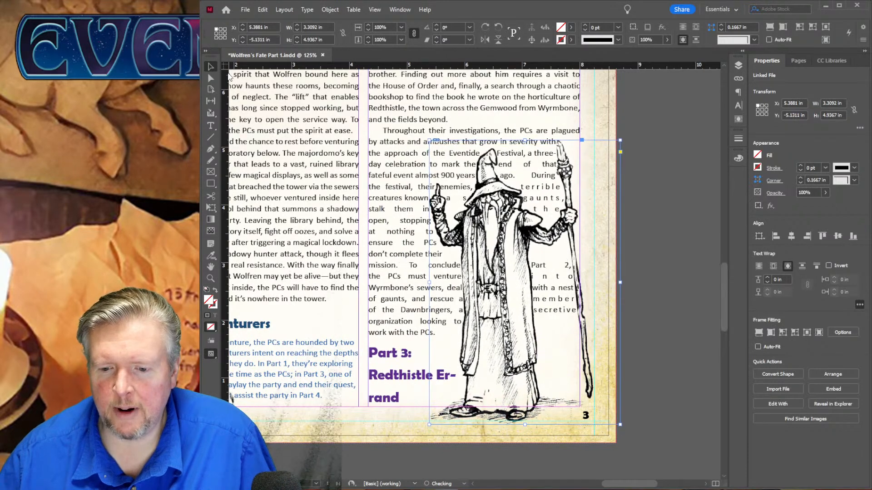
{"action": "key", "text": "Right"}
{"action": "key", "text": "Right"}
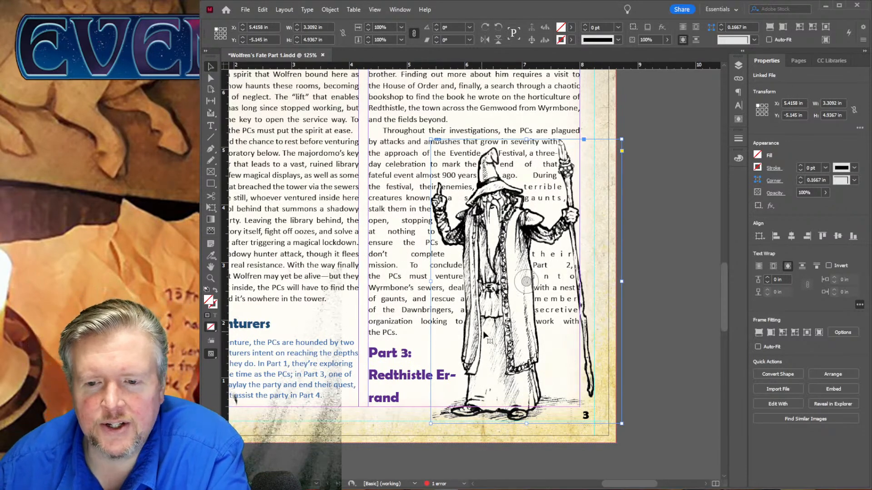
Reshape the wizard's wrap outline between the robe and the lower staff so the wrap boundary covers that gap.
{"action": "left_click", "coordinate": [211, 78]}
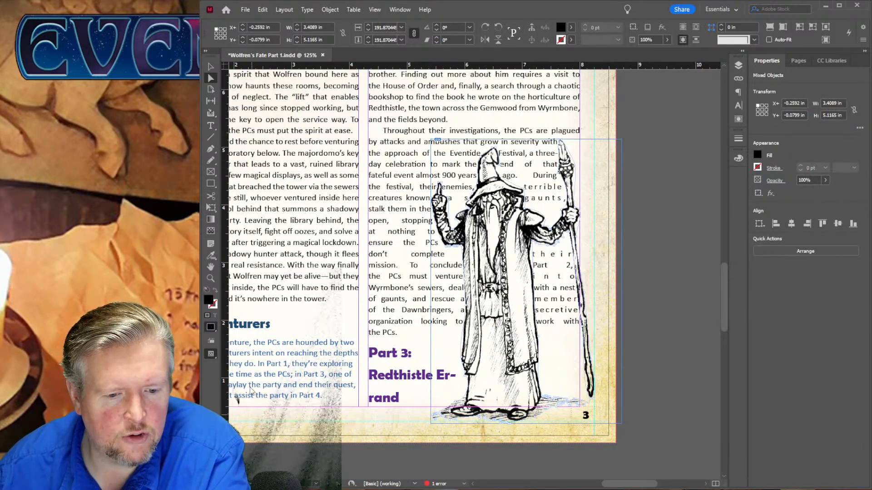
{"action": "key", "text": "ctrl+2"}
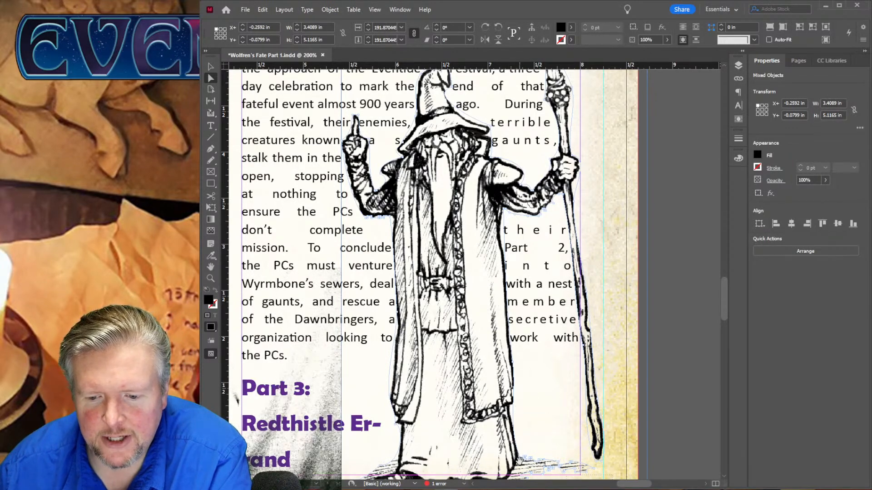
{"action": "left_click", "coordinate": [577, 445]}
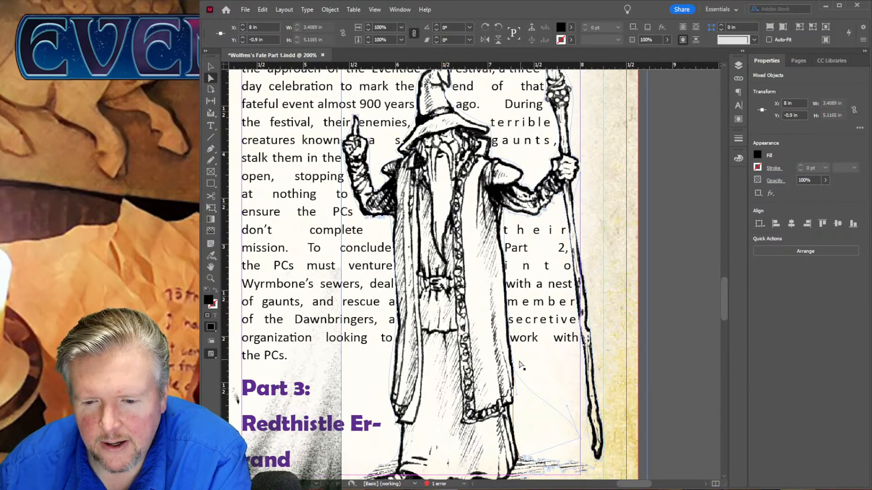
{"action": "left_click_drag", "start_coordinate": [513, 368], "coordinate": [565, 229]}
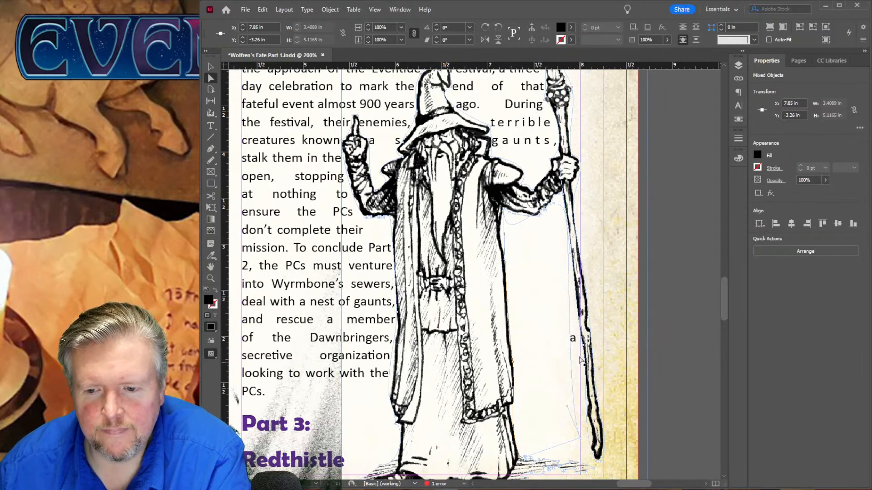
{"action": "left_click_drag", "start_coordinate": [581, 439], "coordinate": [589, 439]}
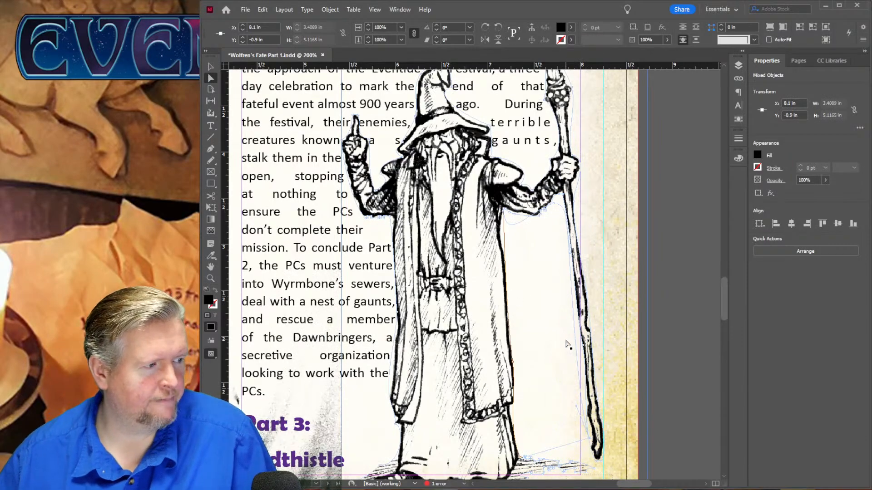
Pull the wrap outline points across the gaps between raised finger and hat and between hat and staff to keep text out.
{"action": "scroll", "coordinate": [567, 339], "scroll_direction": "up", "scroll_amount": 3}
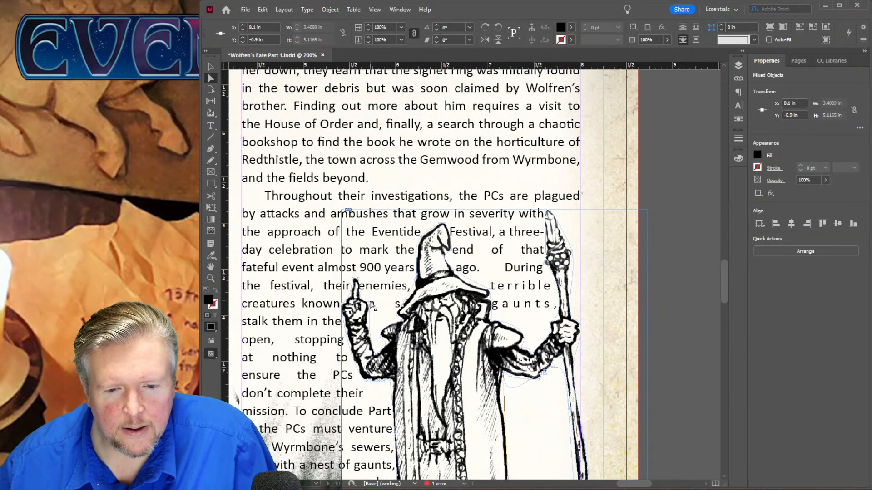
{"action": "left_click_drag", "start_coordinate": [373, 309], "coordinate": [420, 281]}
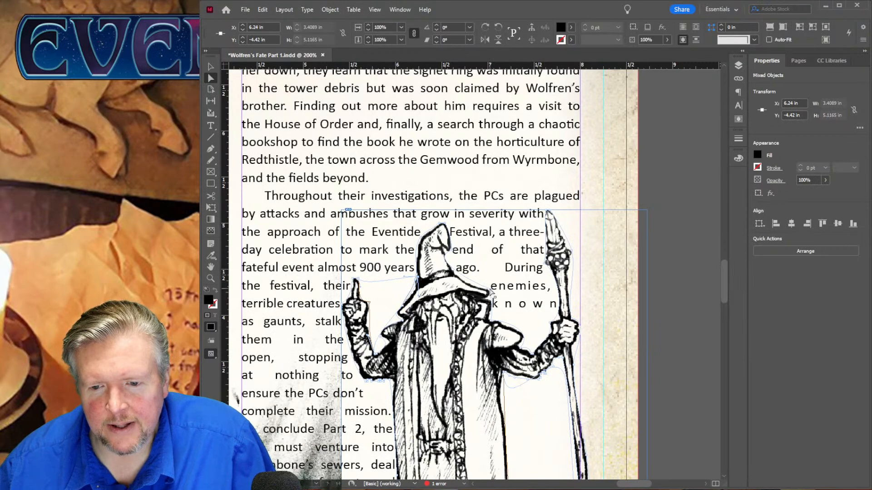
{"action": "left_click_drag", "start_coordinate": [544, 234], "coordinate": [549, 223]}
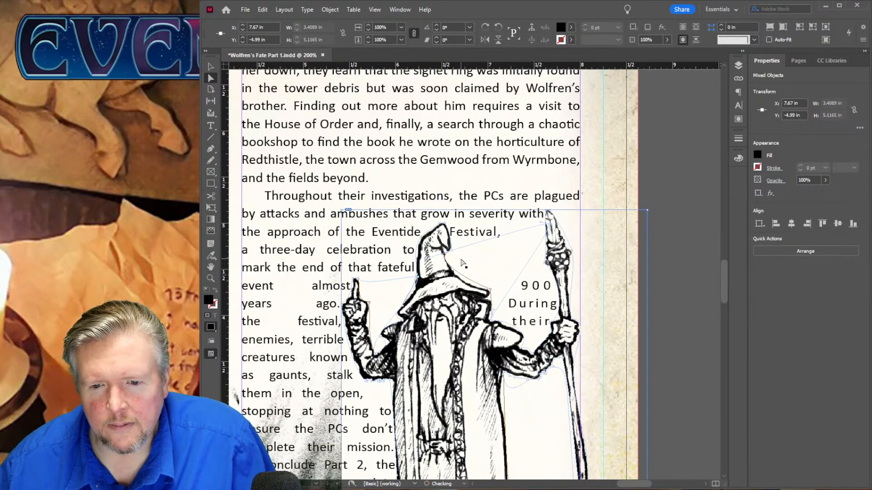
{"action": "left_click_drag", "start_coordinate": [452, 229], "coordinate": [453, 226]}
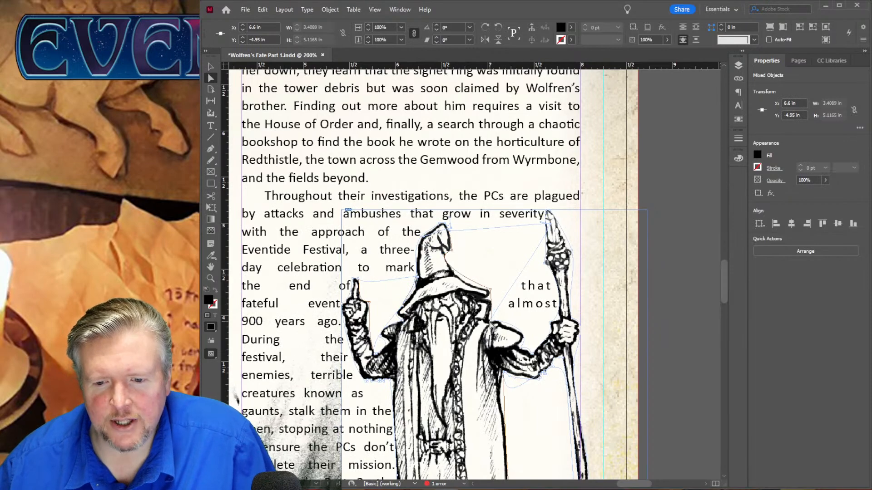
{"action": "left_click_drag", "start_coordinate": [492, 320], "coordinate": [566, 331]}
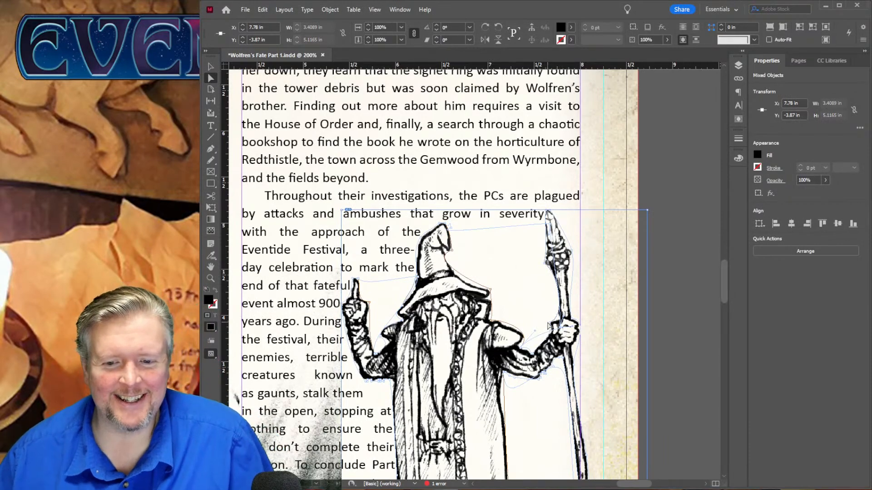
Shift the wizard image within its frame to X+ -0.2758 in, Y+ -0.1243 in, and set its text wrap offset to 0.0625 in.
{"action": "scroll", "coordinate": [549, 326], "scroll_direction": "down", "scroll_amount": 3}
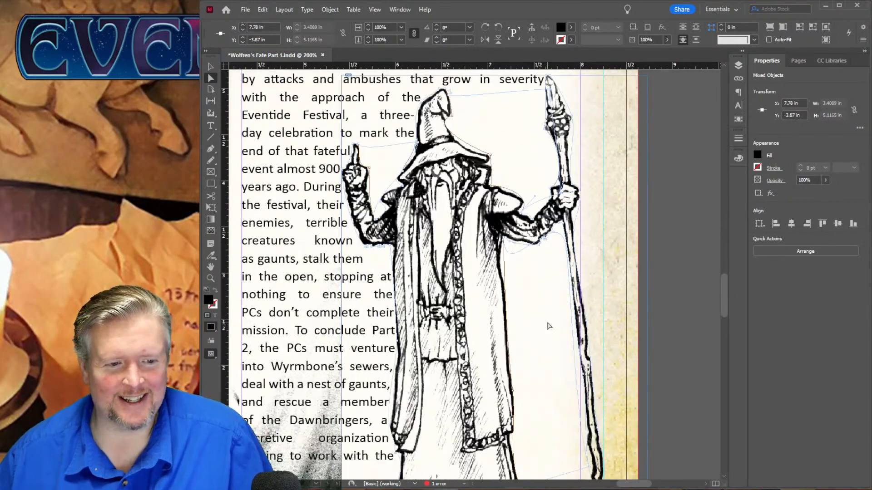
{"action": "left_click", "coordinate": [215, 281]}
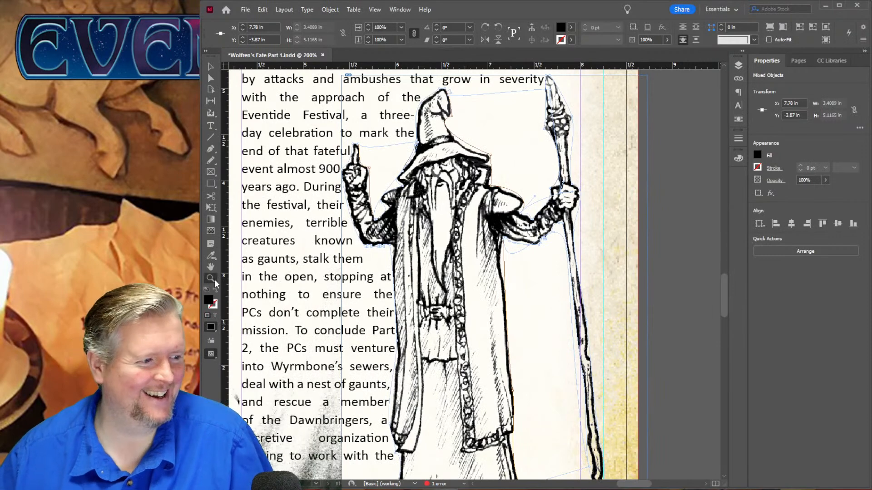
{"action": "left_click", "coordinate": [518, 267], "text": "alt"}
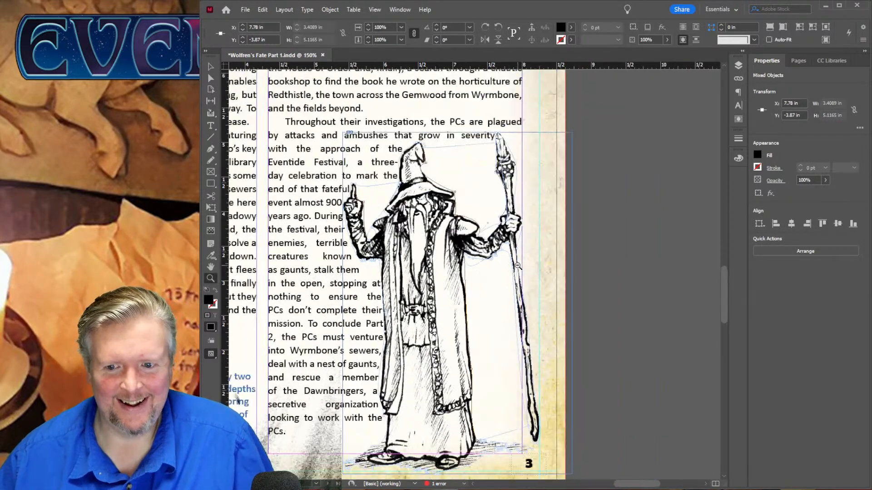
{"action": "left_click", "coordinate": [515, 272], "text": "alt"}
{"action": "left_click", "coordinate": [515, 272], "text": "alt"}
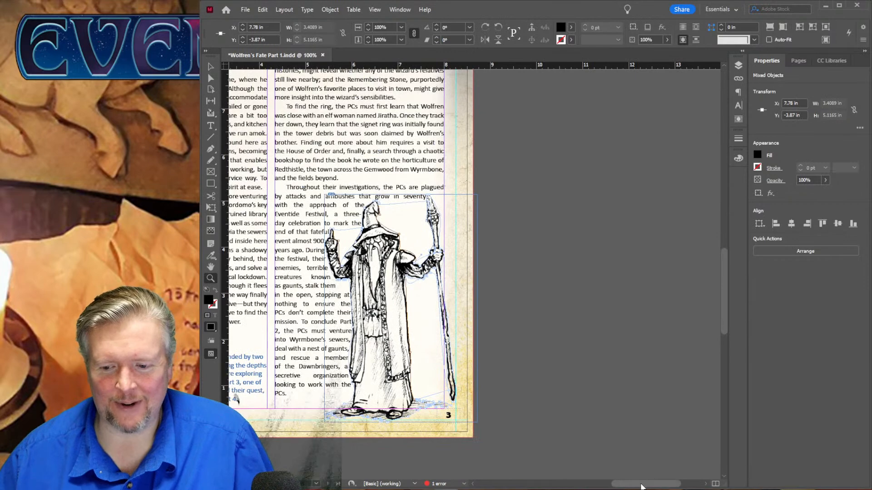
{"action": "left_click_drag", "start_coordinate": [642, 487], "coordinate": [615, 486]}
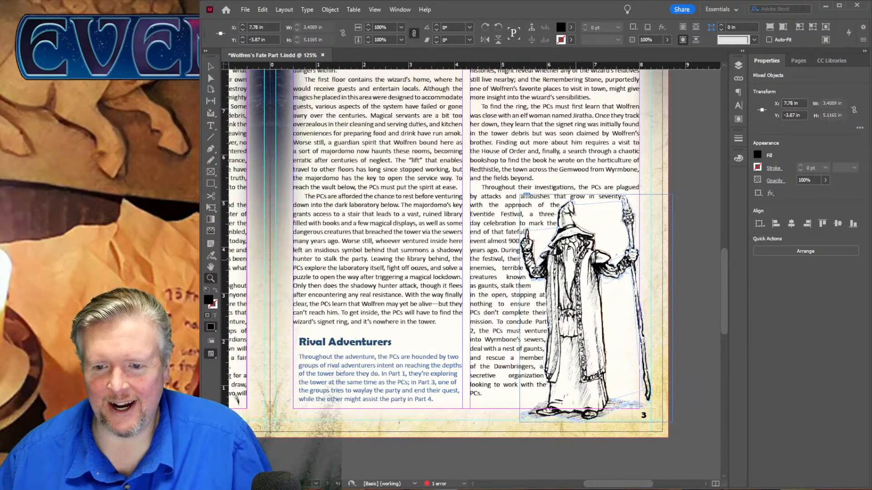
{"action": "left_click", "coordinate": [576, 260]}
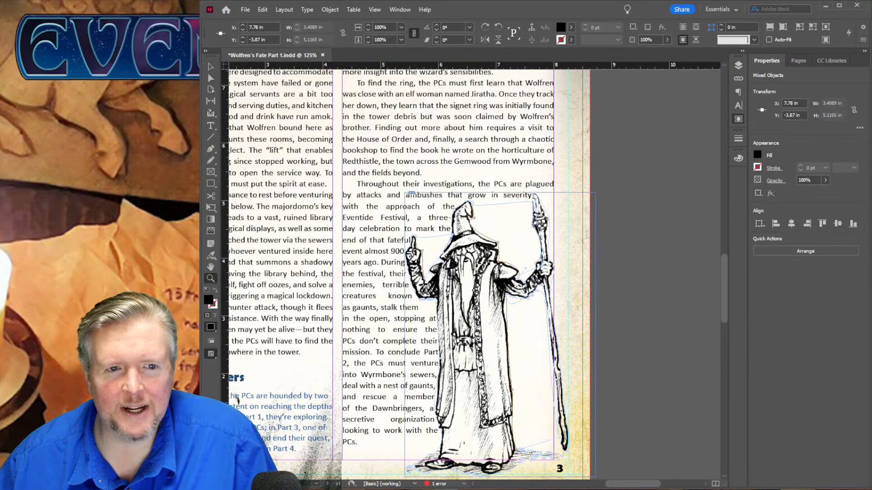
{"action": "left_click", "coordinate": [459, 203]}
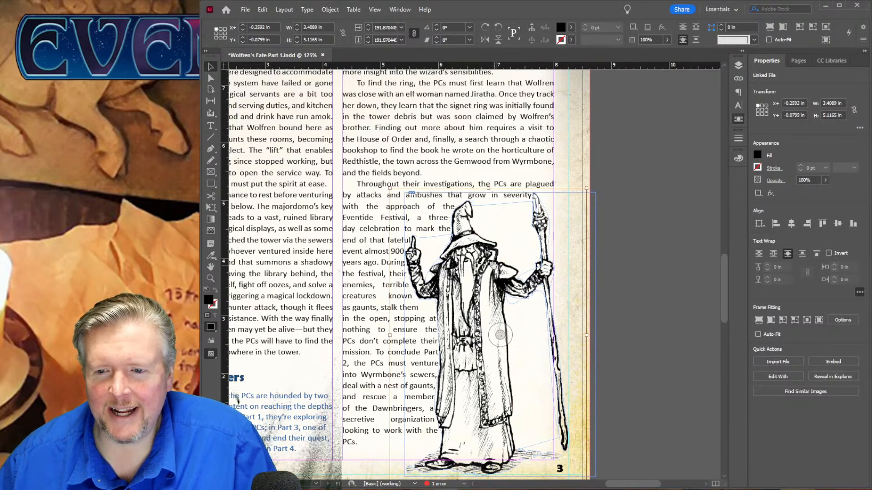
{"action": "left_click_drag", "start_coordinate": [480, 297], "coordinate": [478, 286]}
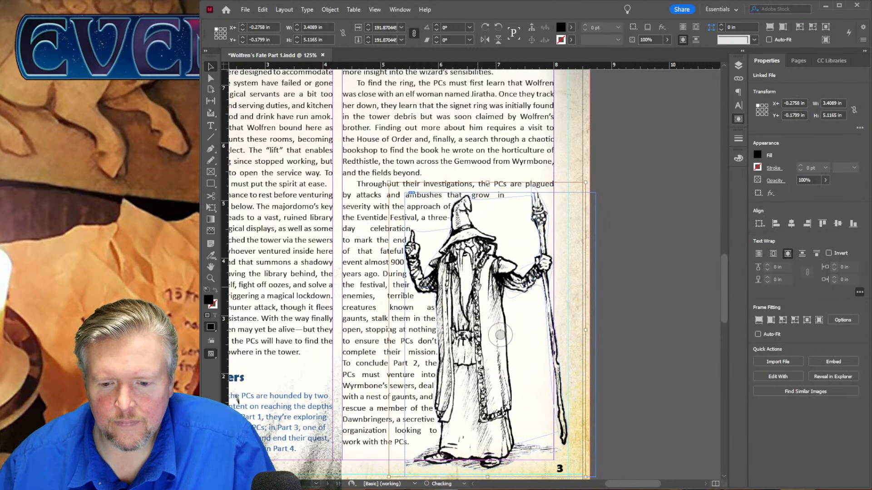
{"action": "key", "text": "Down"}
{"action": "key", "text": "Down"}
{"action": "key", "text": "Down"}
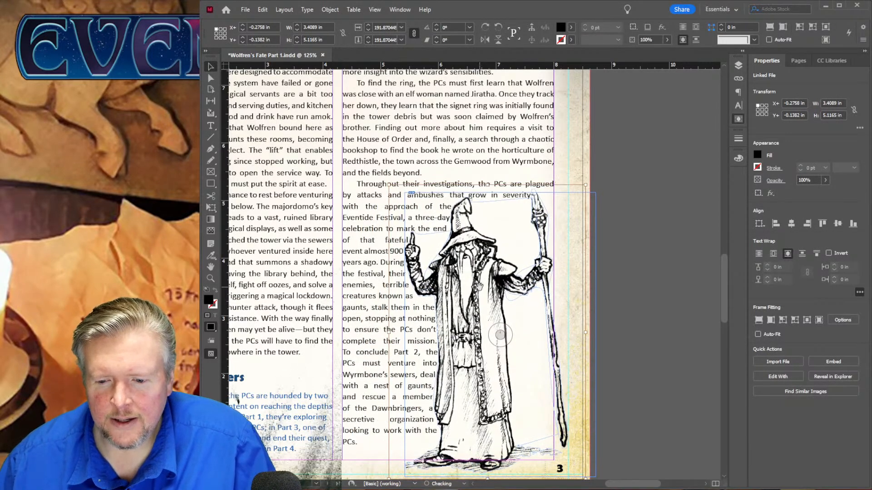
{"action": "key", "text": "Down"}
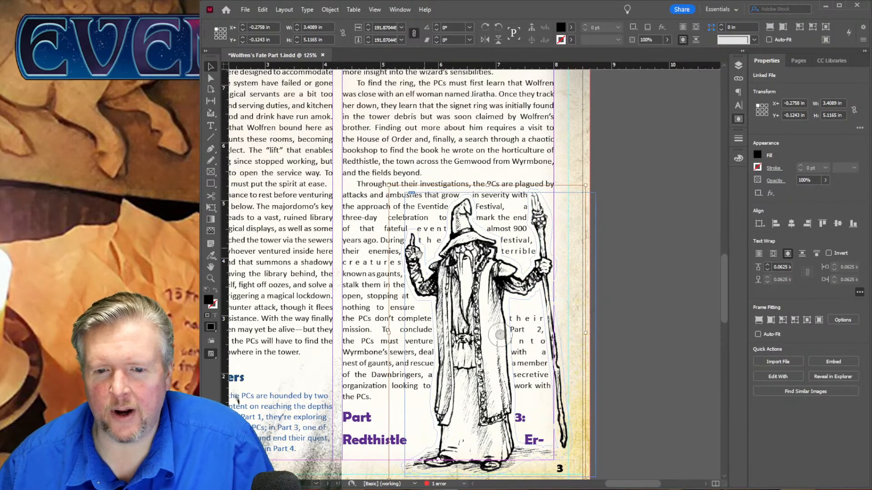
Reshape the offset wrap outline to close the gaps between the raised finger and hat and between the hat and staff.
{"action": "key", "text": "a"}
{"action": "left_click", "coordinate": [423, 241]}
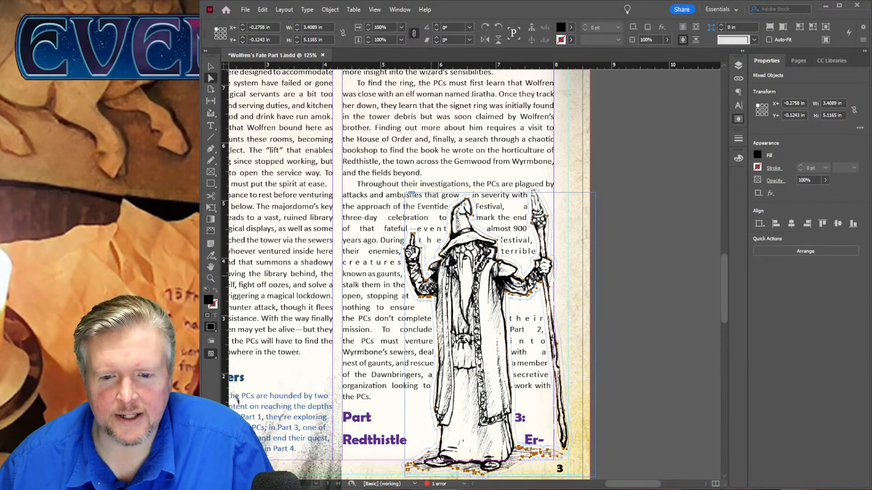
{"action": "left_click_drag", "start_coordinate": [426, 267], "coordinate": [418, 233]}
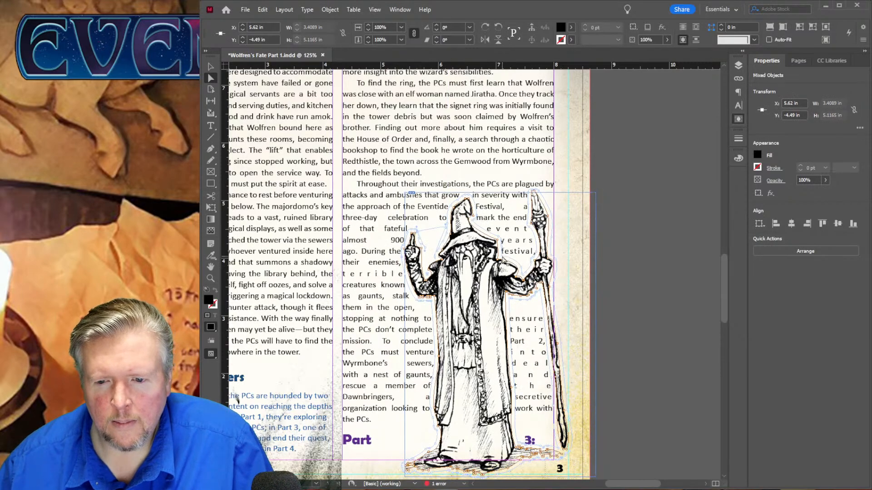
{"action": "left_click_drag", "start_coordinate": [503, 257], "coordinate": [529, 204]}
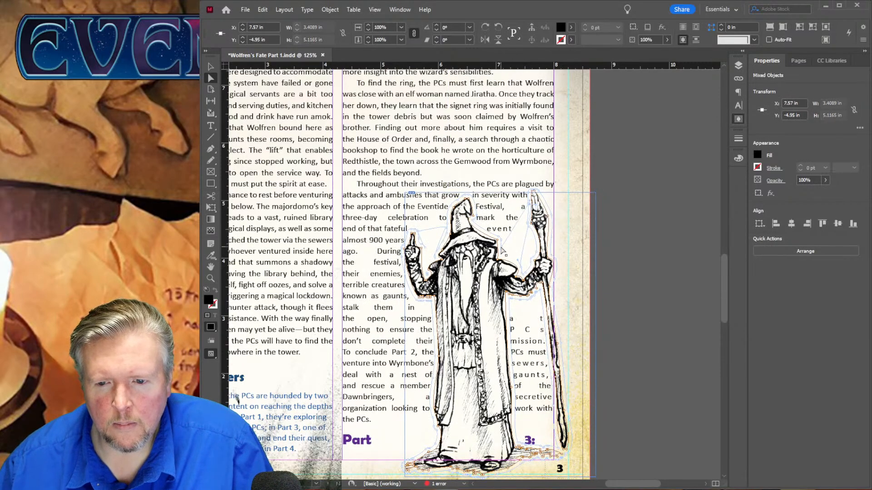
{"action": "left_click_drag", "start_coordinate": [502, 247], "coordinate": [472, 196]}
{"action": "left_click_drag", "start_coordinate": [528, 206], "coordinate": [526, 195]}
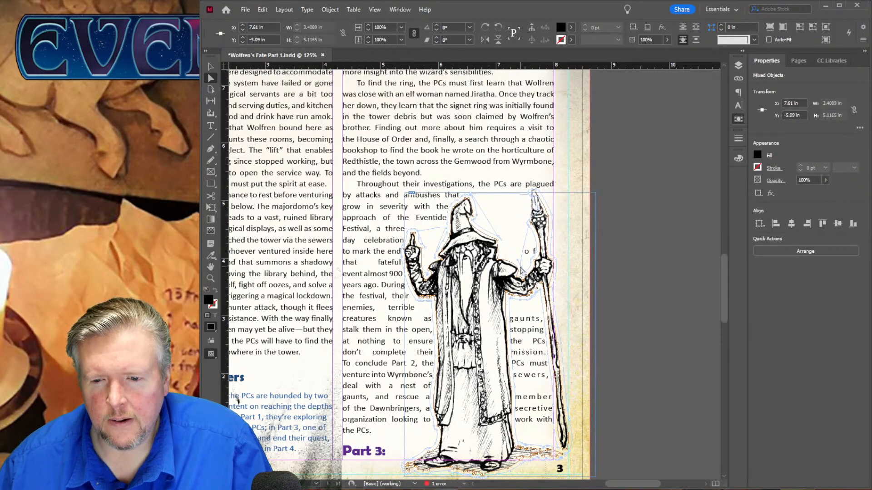
{"action": "left_click_drag", "start_coordinate": [520, 269], "coordinate": [536, 260]}
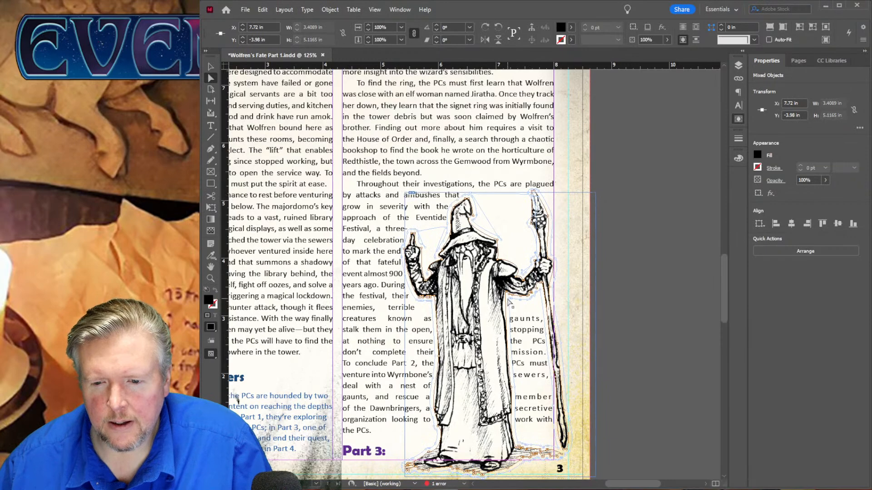
Pull the wrap outline points beside the robe outward and down to close the gap between the robe and lower staff.
{"action": "left_click_drag", "start_coordinate": [509, 297], "coordinate": [543, 313]}
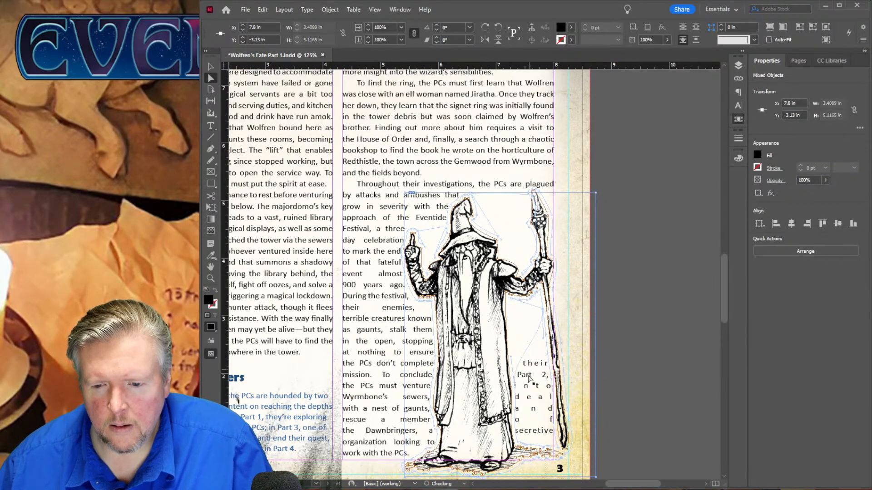
{"action": "left_click_drag", "start_coordinate": [514, 386], "coordinate": [556, 443]}
{"action": "left_click_drag", "start_coordinate": [515, 409], "coordinate": [521, 443]}
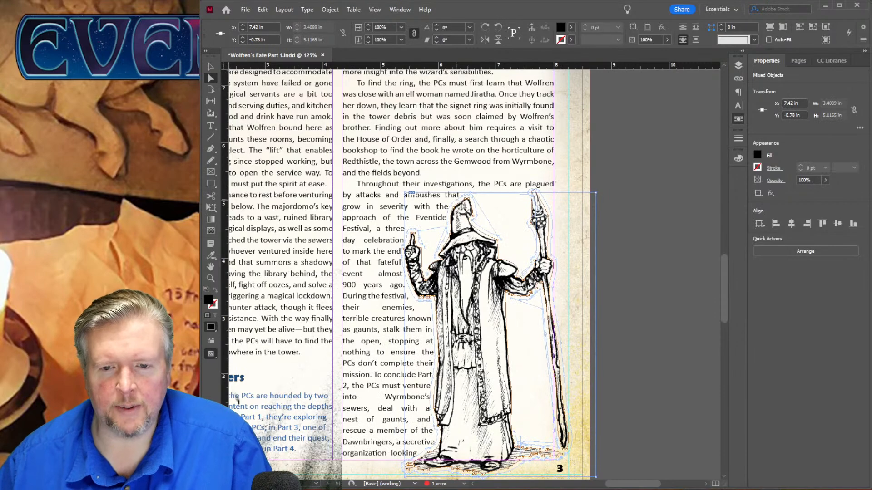
{"action": "left_click", "coordinate": [211, 68]}
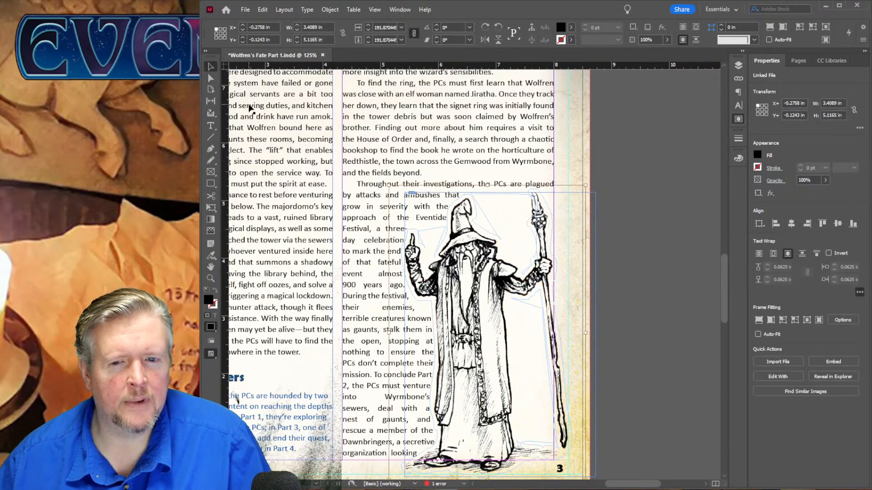
Select the Adventure Overview text frame on page 3.
{"action": "left_click", "coordinate": [249, 107]}
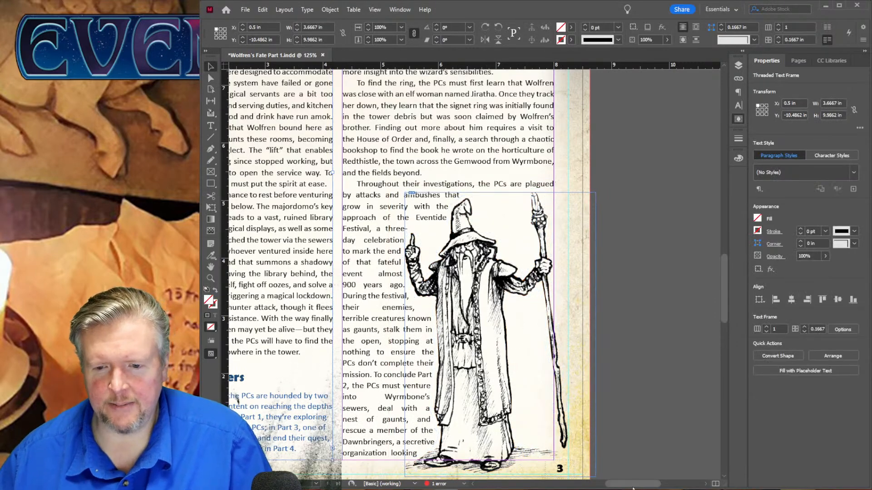
{"action": "left_click_drag", "start_coordinate": [633, 488], "coordinate": [614, 485]}
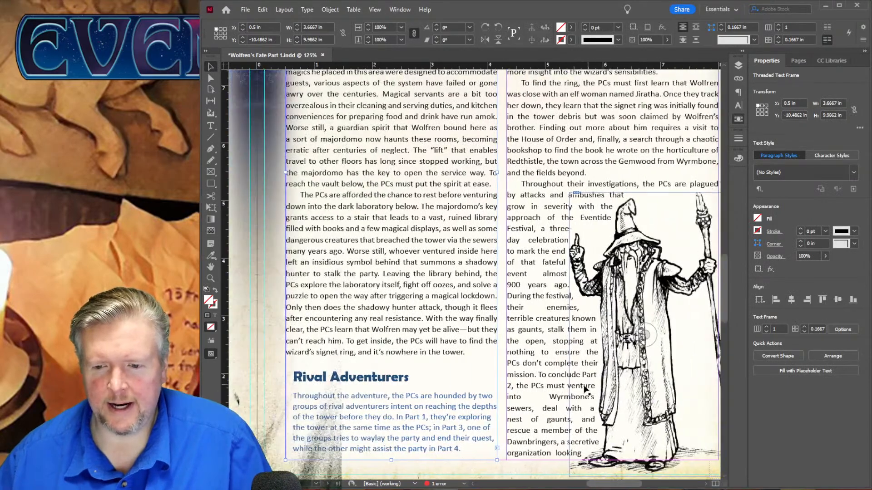
{"action": "scroll", "coordinate": [585, 390], "scroll_direction": "up", "scroll_amount": 5}
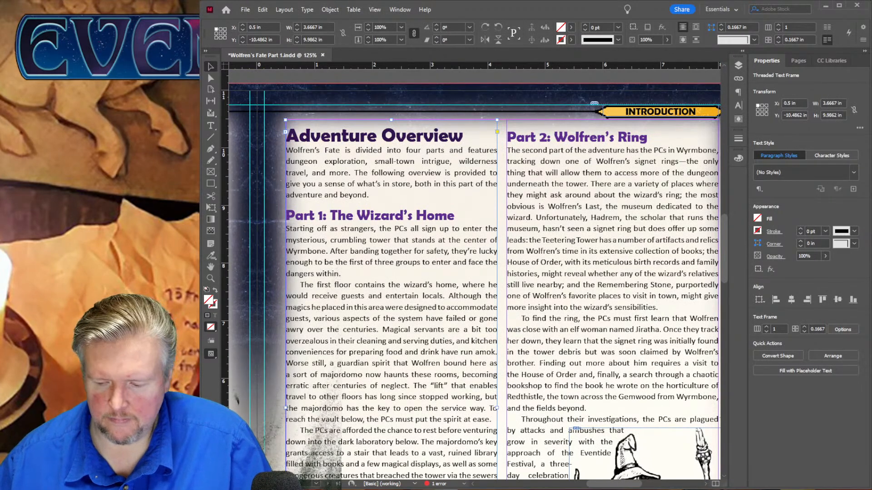
Bring the full page 2-3 spread into view and display the document's page thumbnails.
{"action": "key", "text": "ctrl+minus"}
{"action": "scroll", "coordinate": [394, 396], "scroll_direction": "down", "scroll_amount": 3}
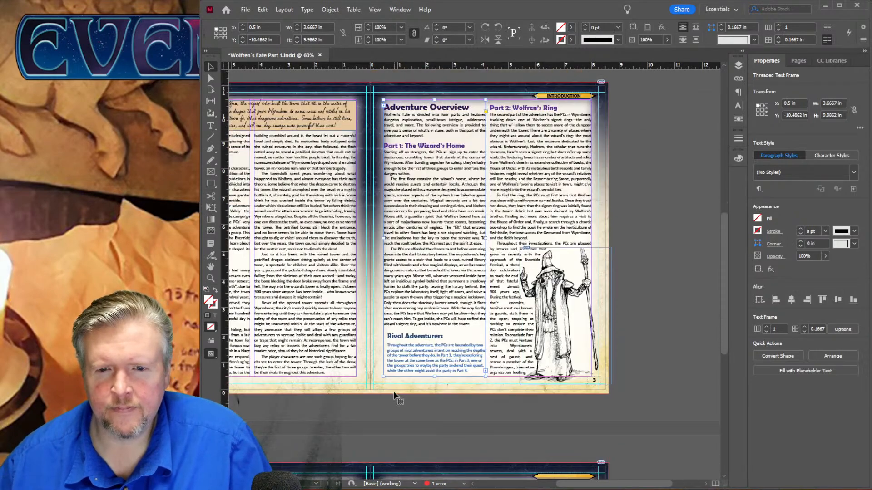
{"action": "scroll", "coordinate": [394, 396], "scroll_direction": "up", "scroll_amount": 1}
{"action": "left_click_drag", "start_coordinate": [604, 483], "coordinate": [580, 482]}
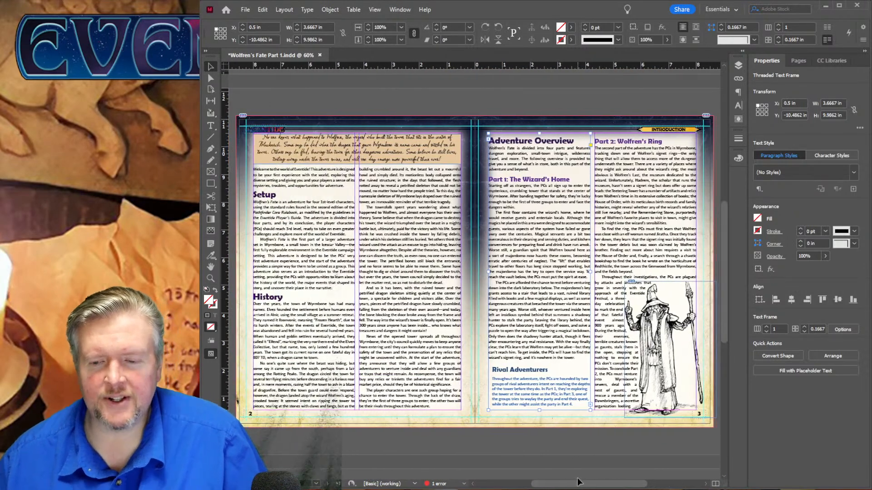
{"action": "left_click", "coordinate": [799, 61]}
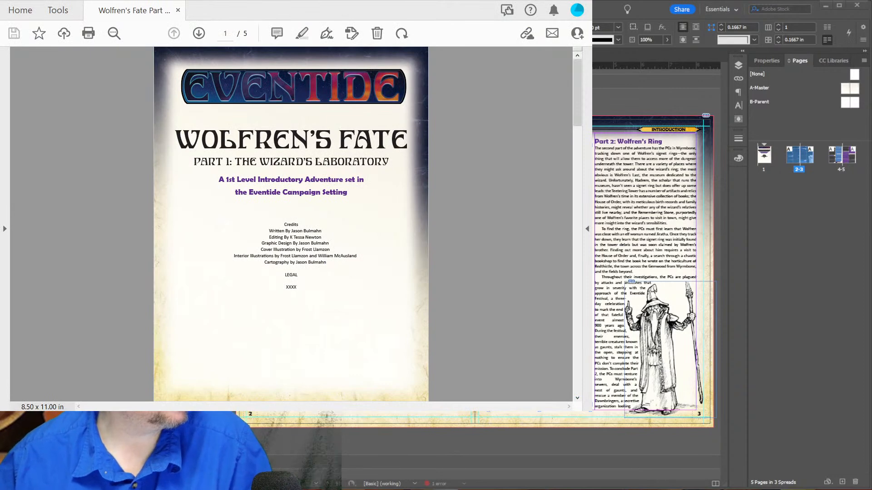
Reposition and enlarge the exported PDF's window so its full first page can be reviewed.
{"action": "left_click_drag", "start_coordinate": [318, 9], "coordinate": [583, 25]}
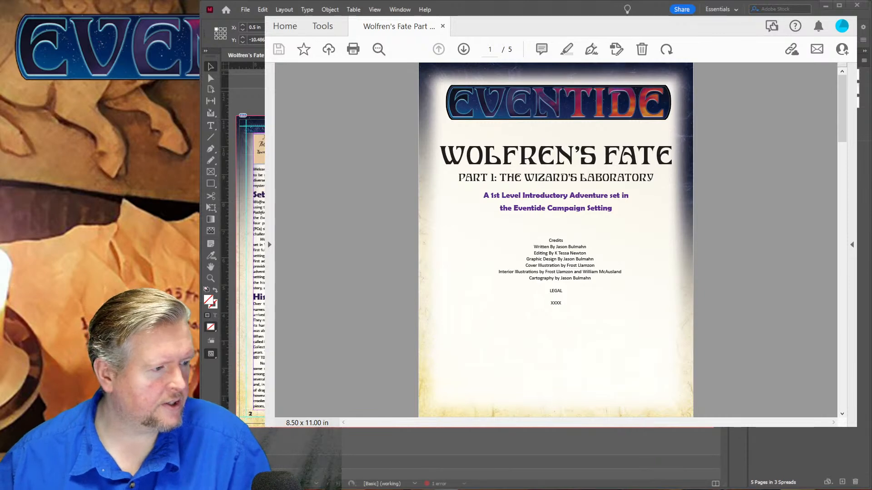
{"action": "left_click_drag", "start_coordinate": [857, 427], "coordinate": [871, 486]}
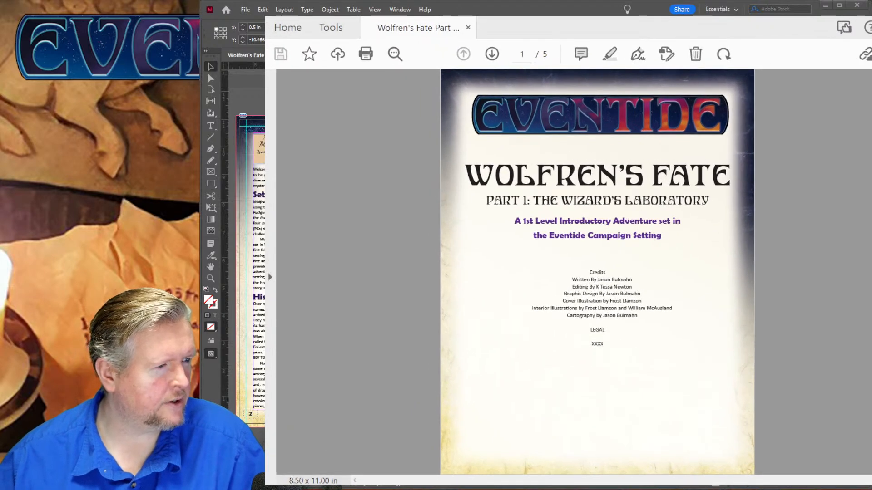
{"action": "left_click_drag", "start_coordinate": [567, 250], "coordinate": [498, 234]}
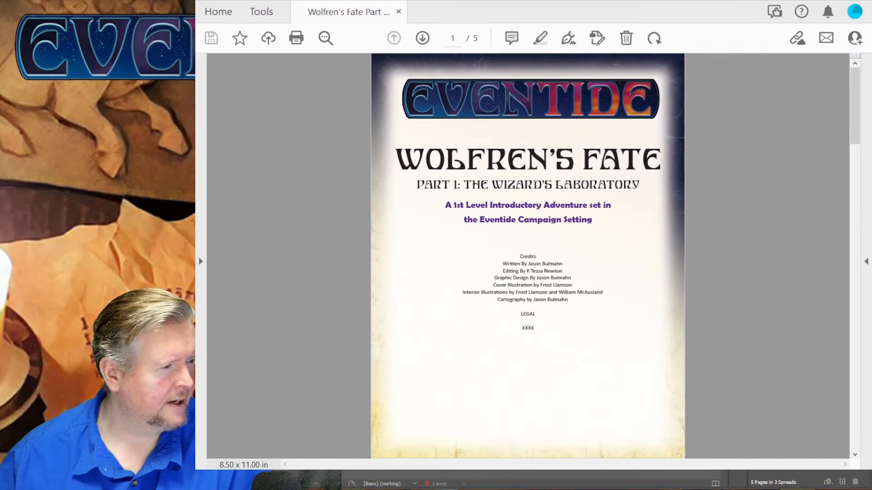
{"action": "left_click_drag", "start_coordinate": [195, 470], "coordinate": [212, 459]}
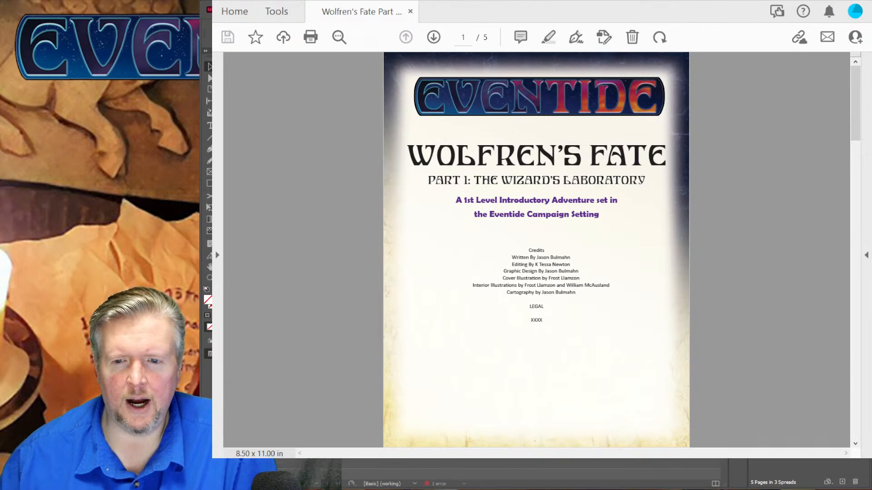
Review the title page and introduction pages 2 and 3 in the exported PDF, and switch back to InDesign.
{"action": "scroll", "coordinate": [537, 250], "scroll_direction": "down", "scroll_amount": 1}
{"action": "scroll", "coordinate": [536, 250], "scroll_direction": "up", "scroll_amount": 1}
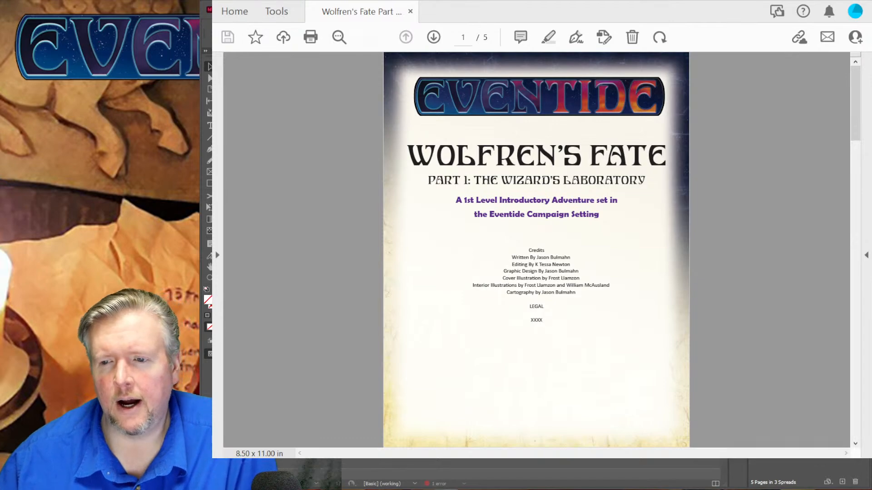
{"action": "scroll", "coordinate": [536, 250], "scroll_direction": "down", "scroll_amount": 1}
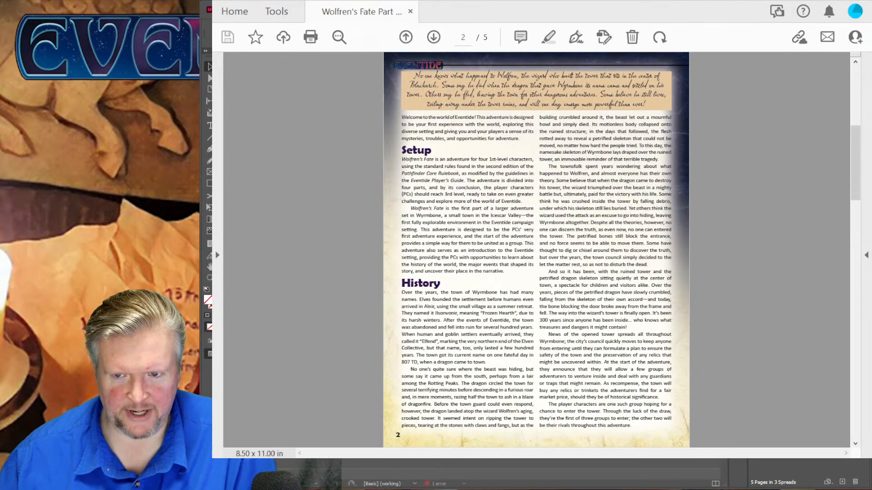
{"action": "scroll", "coordinate": [536, 250], "scroll_direction": "down", "scroll_amount": 1}
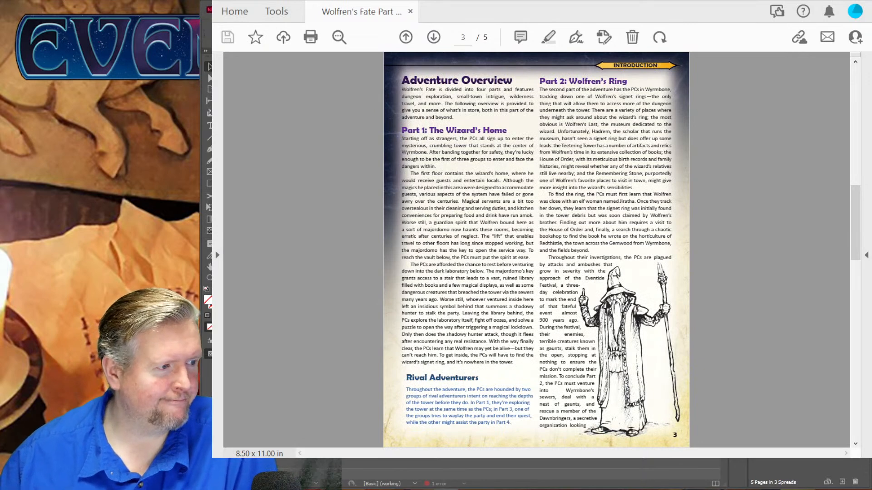
{"action": "scroll", "coordinate": [536, 249], "scroll_direction": "up", "scroll_amount": 1}
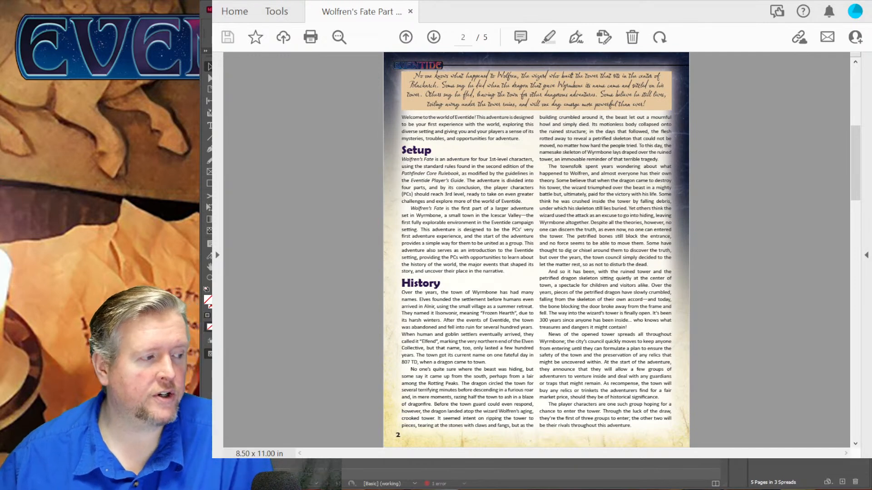
{"action": "scroll", "coordinate": [536, 250], "scroll_direction": "up", "scroll_amount": 1}
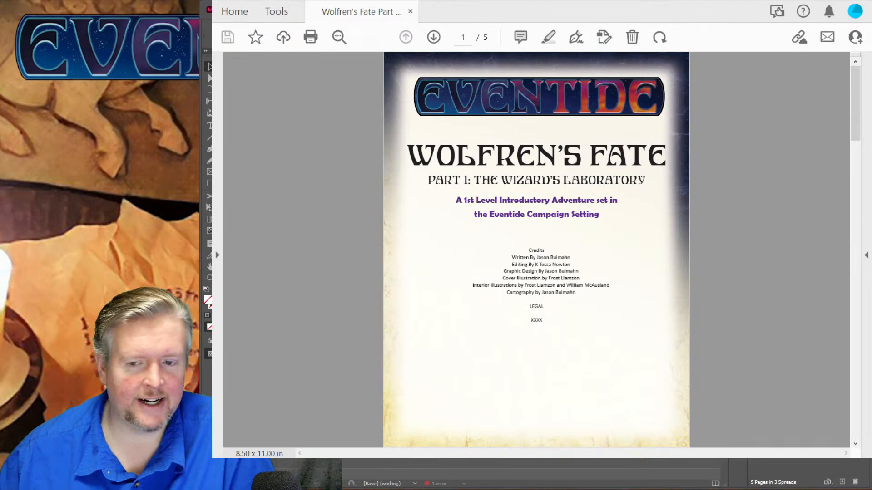
{"action": "scroll", "coordinate": [537, 250], "scroll_direction": "down", "scroll_amount": 1}
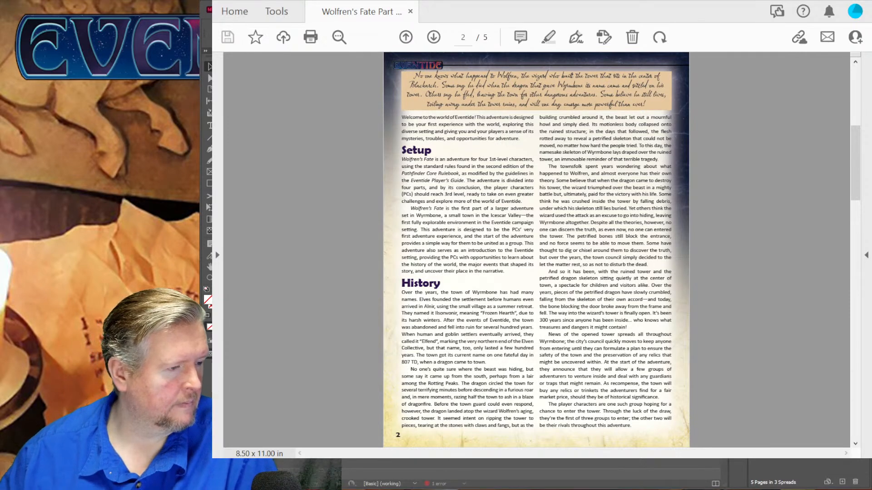
{"action": "key", "text": "alt+Tab"}
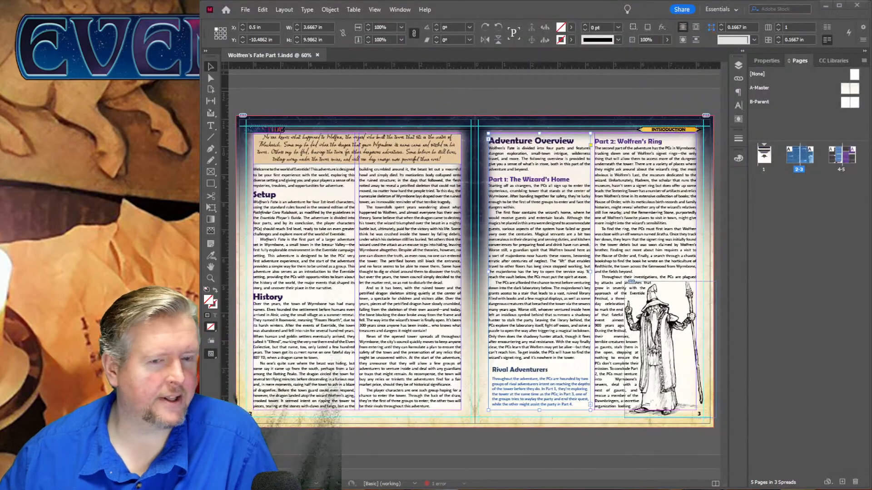